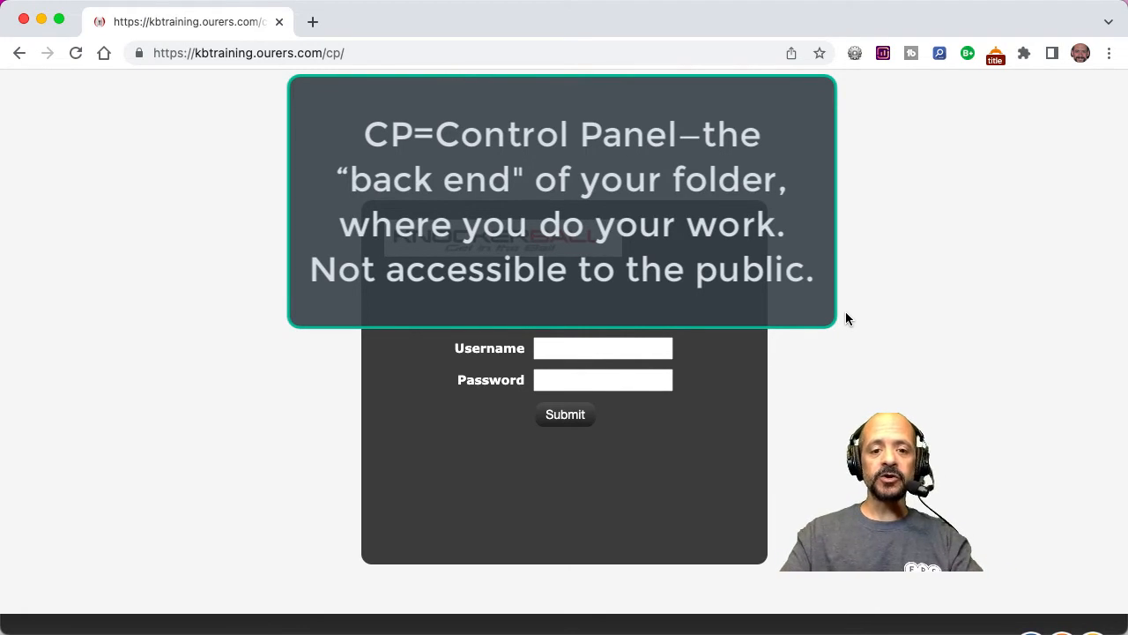
Log in to the control panel with the username admin and the account password.
click(578, 346)
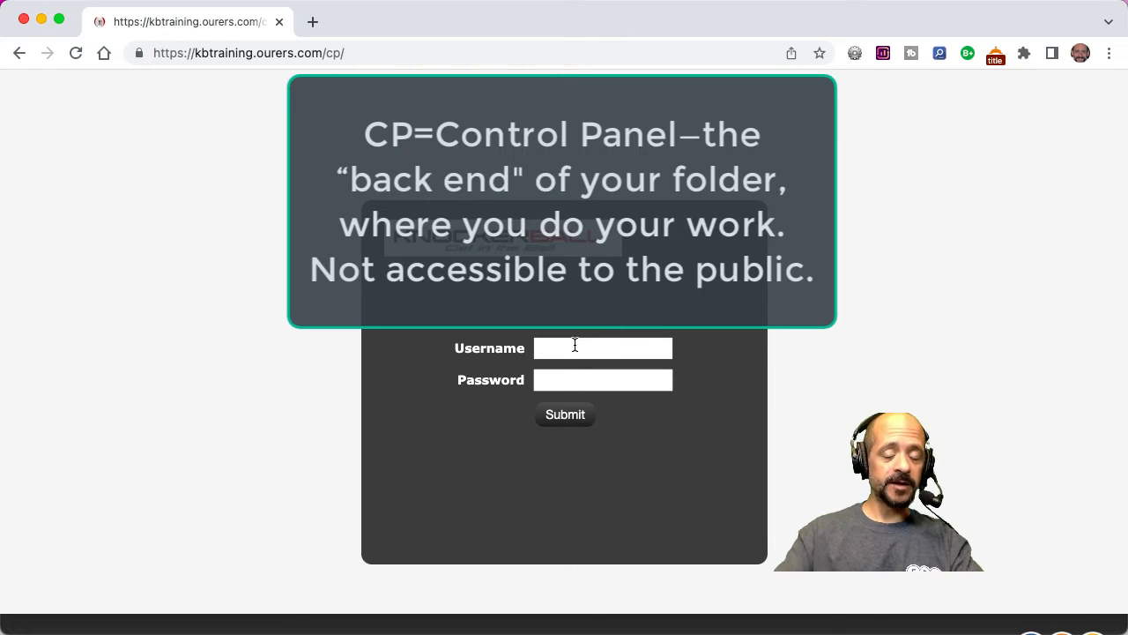
text(admin)
key(Tab)
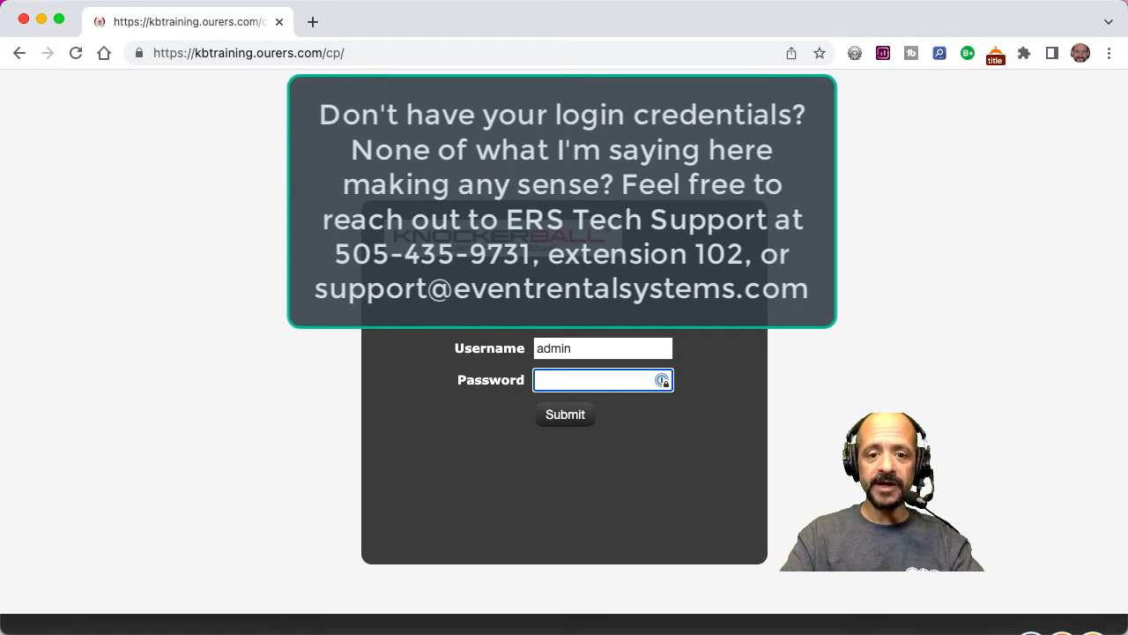
text(••••••)
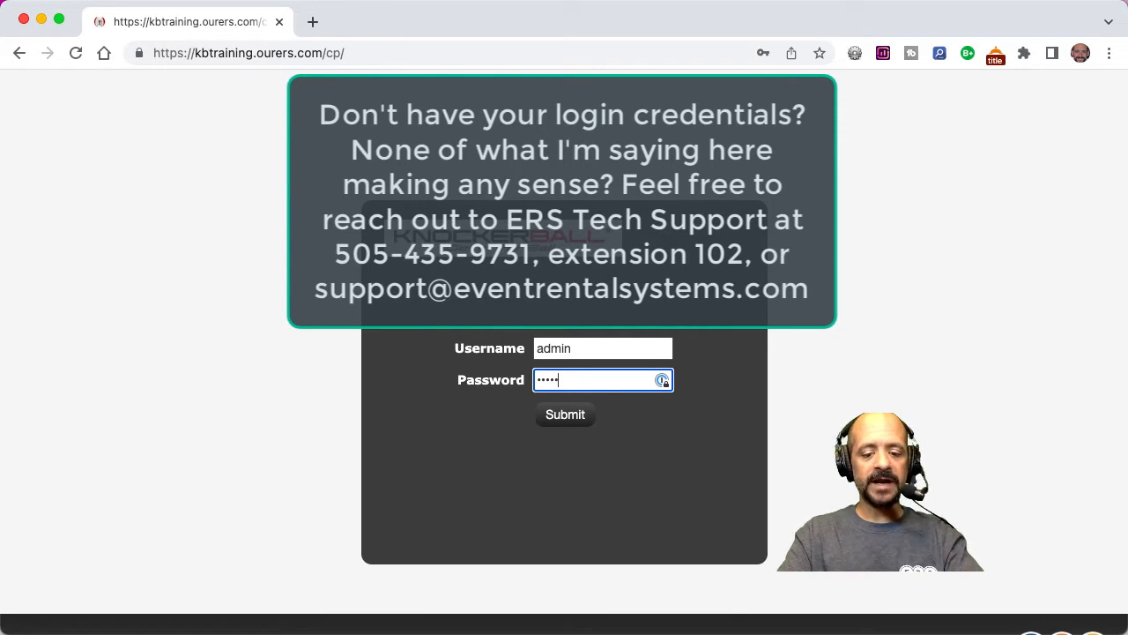
click(565, 415)
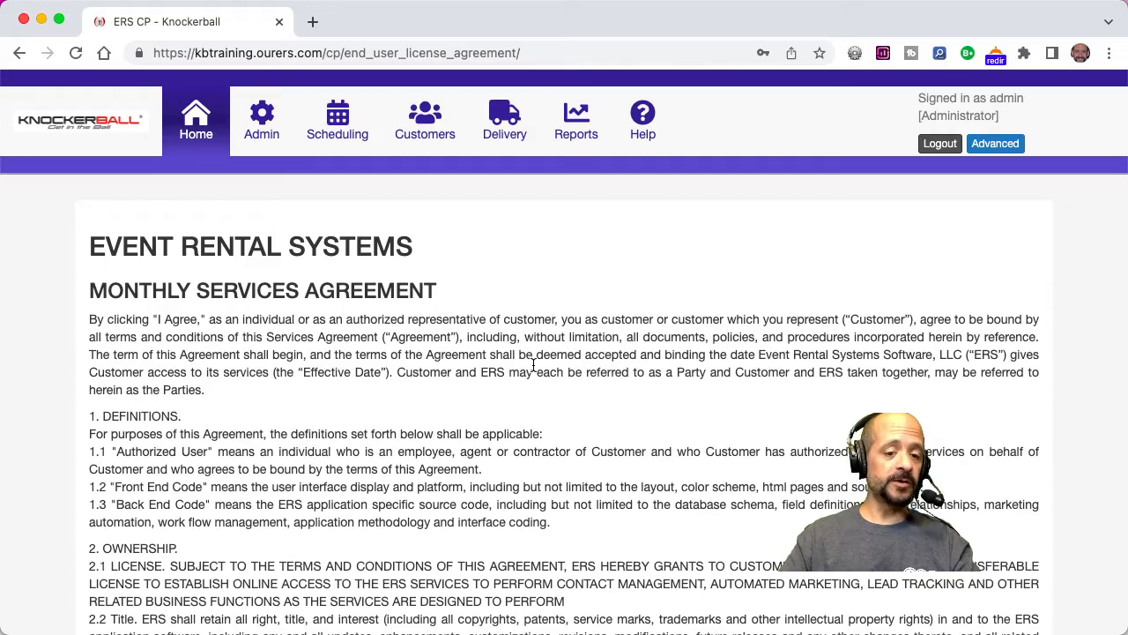
Go through the Monthly Services Agreement to its end and accept it.
scroll(532, 363, down, 15)
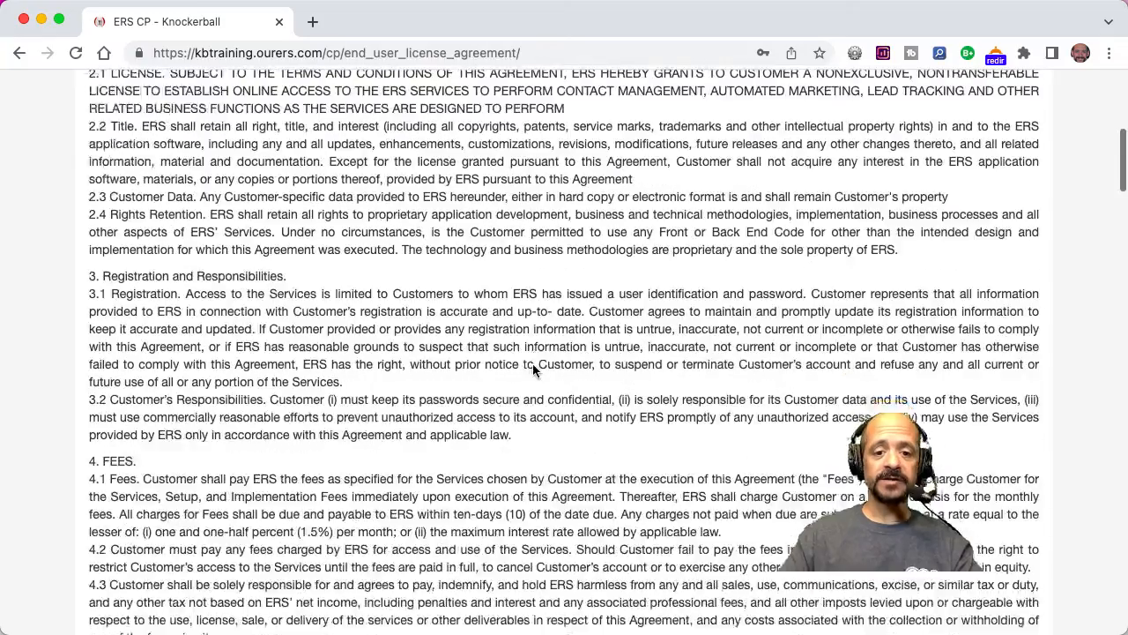
scroll(533, 363, down, 20)
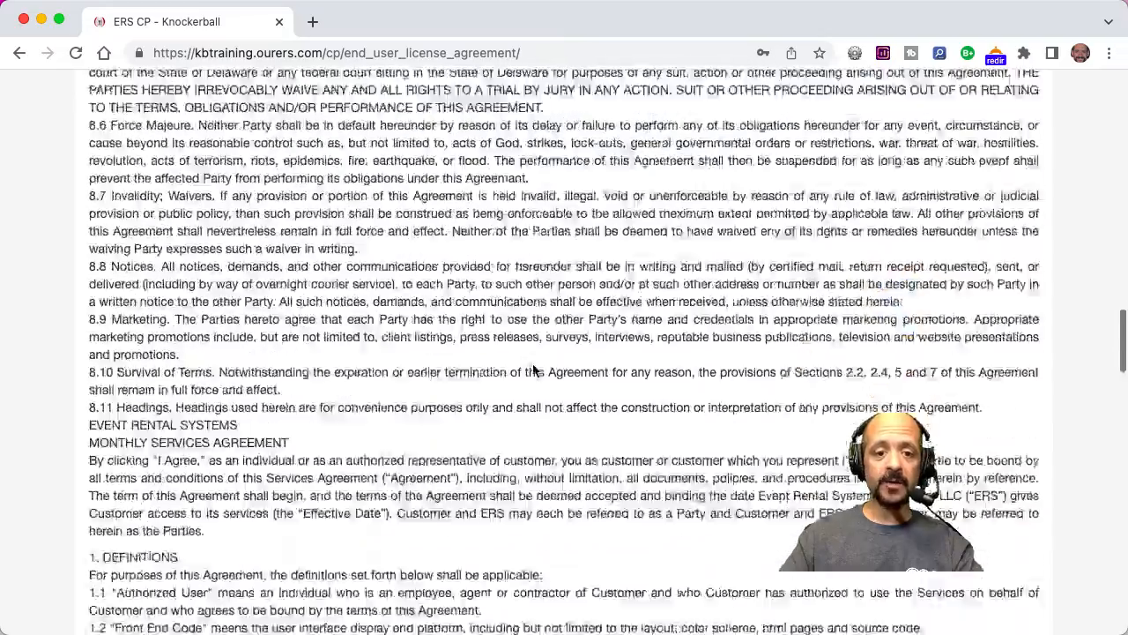
scroll(532, 368, down, 20)
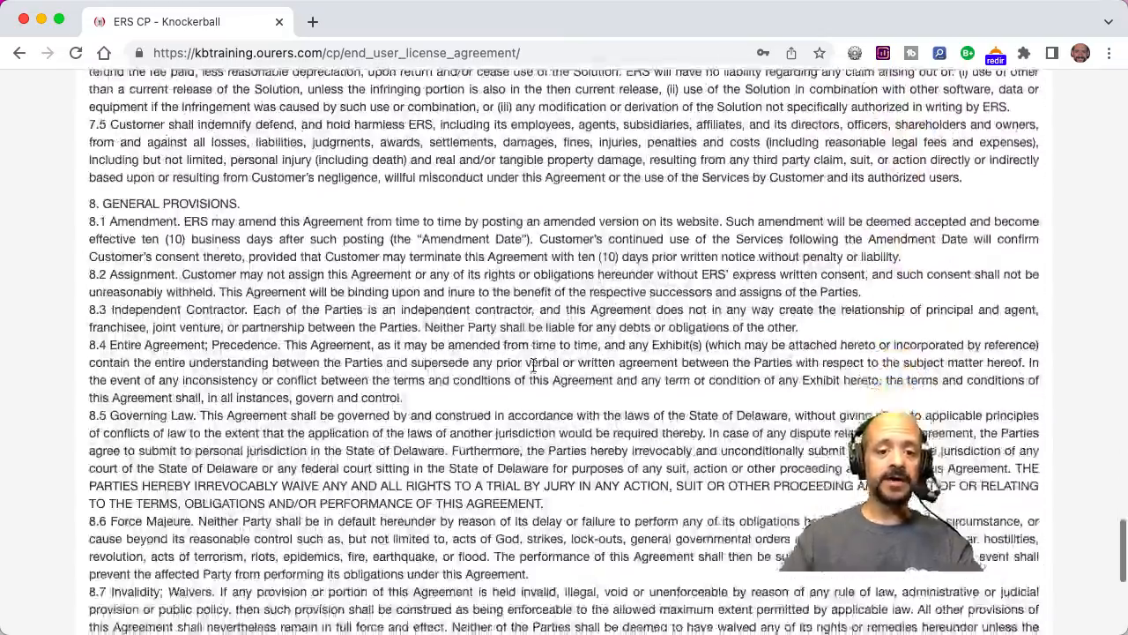
scroll(532, 365, down, 10)
click(595, 432)
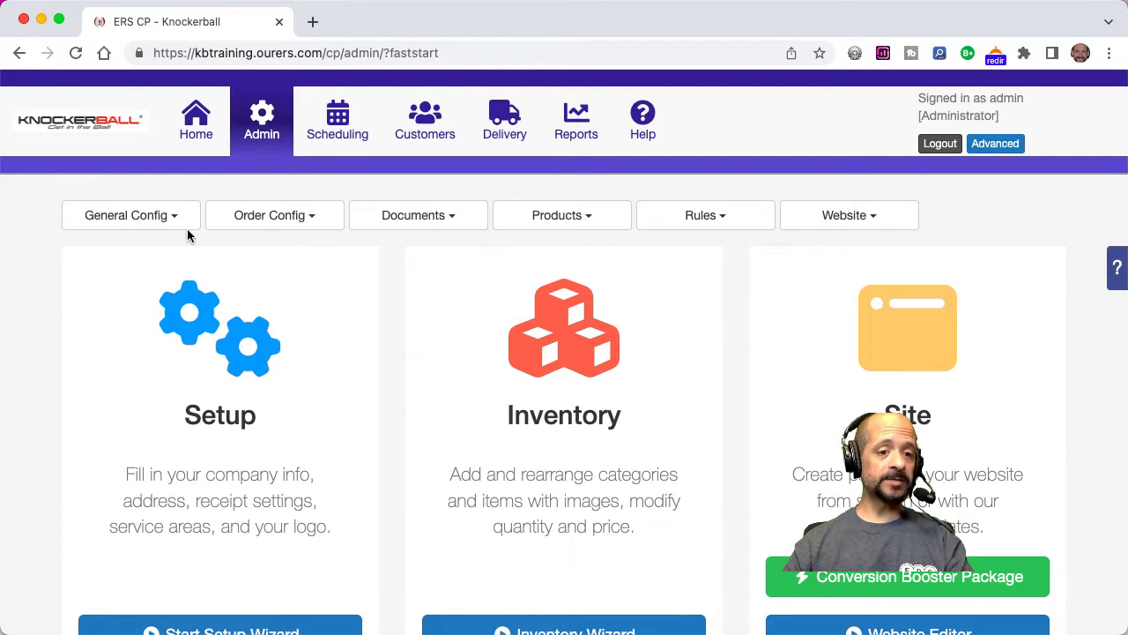
View the public Knockerball website from the control panel and close it again.
click(75, 122)
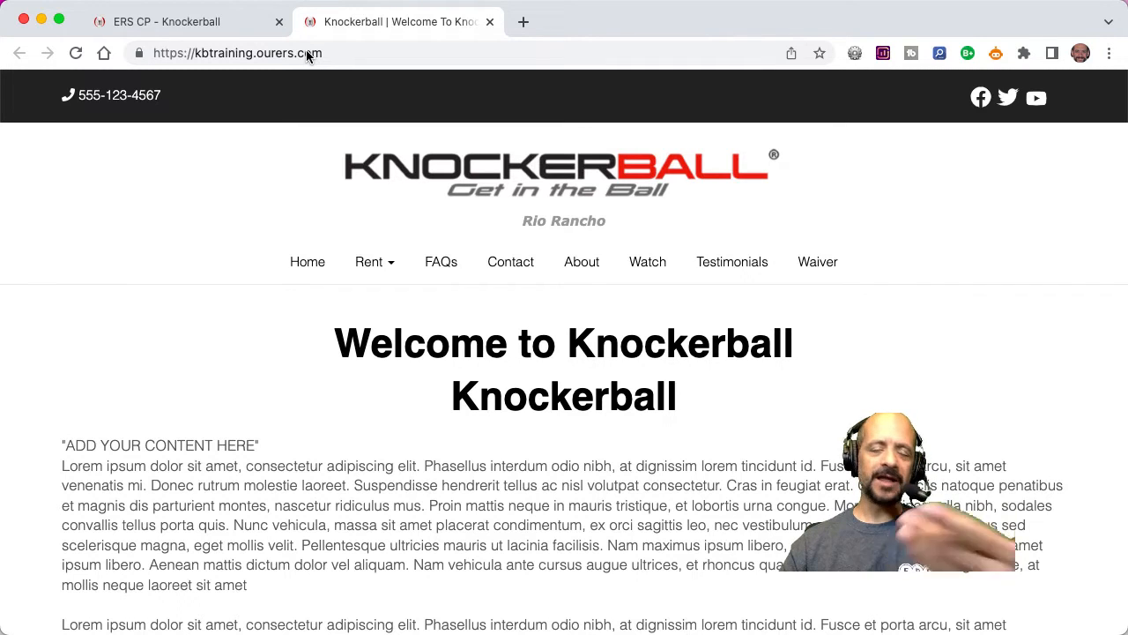
click(490, 22)
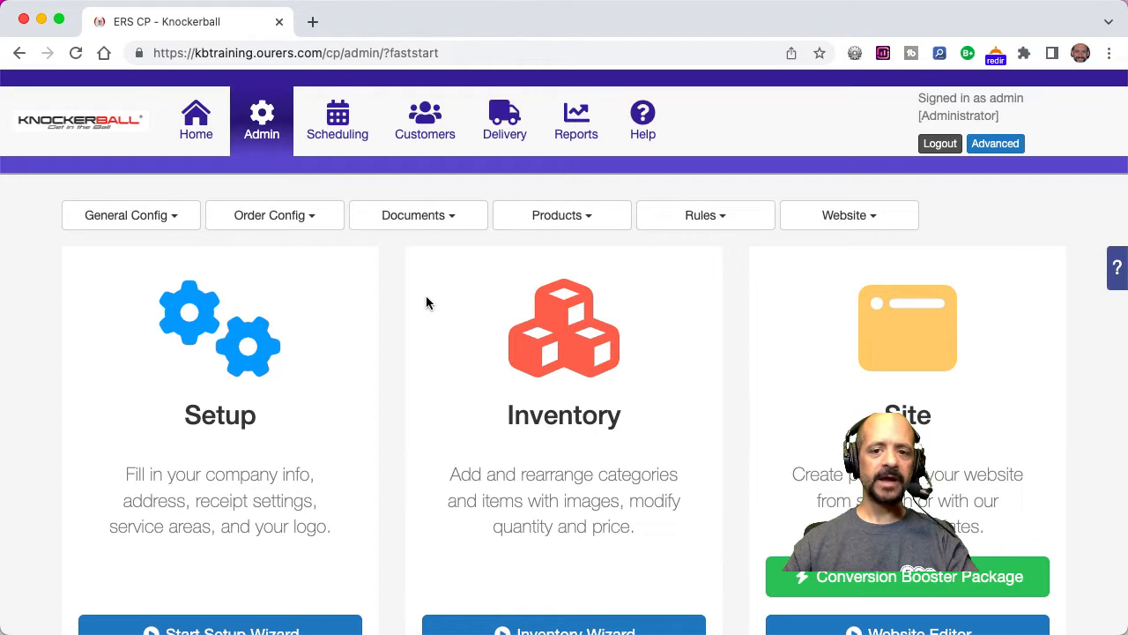
Open the admin account's record for editing in the Users list of the general configuration.
click(151, 215)
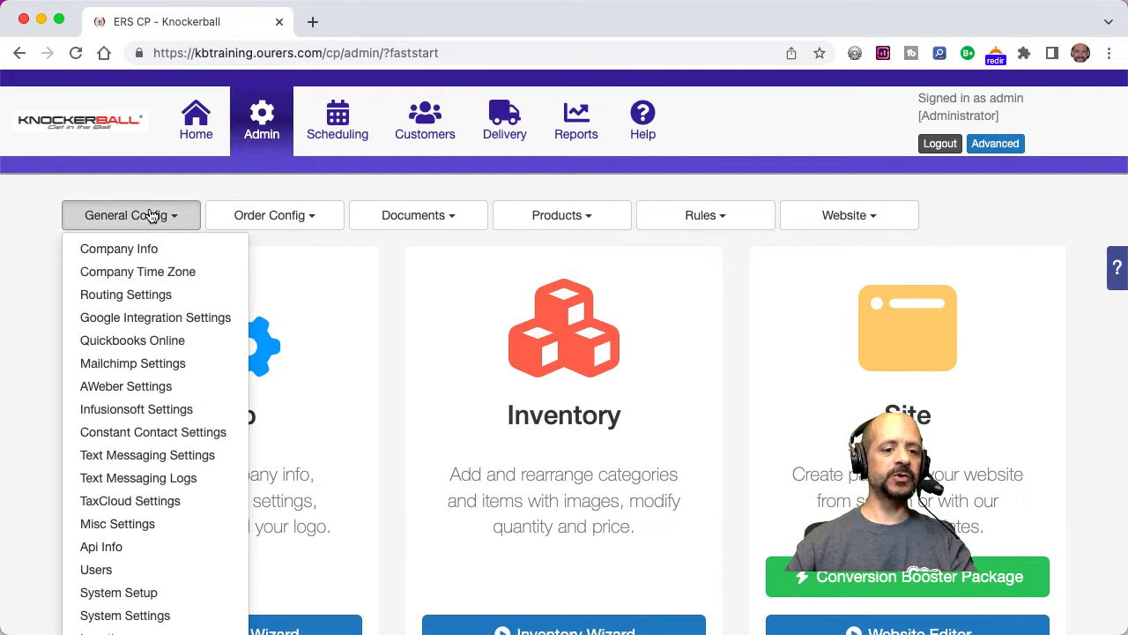
click(97, 569)
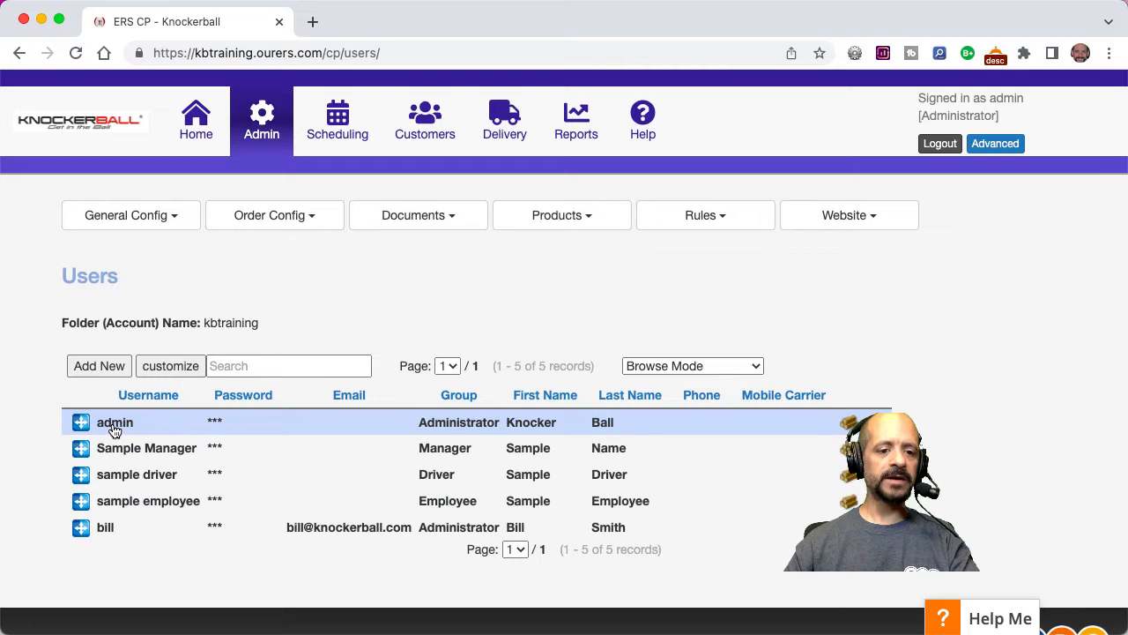
click(113, 426)
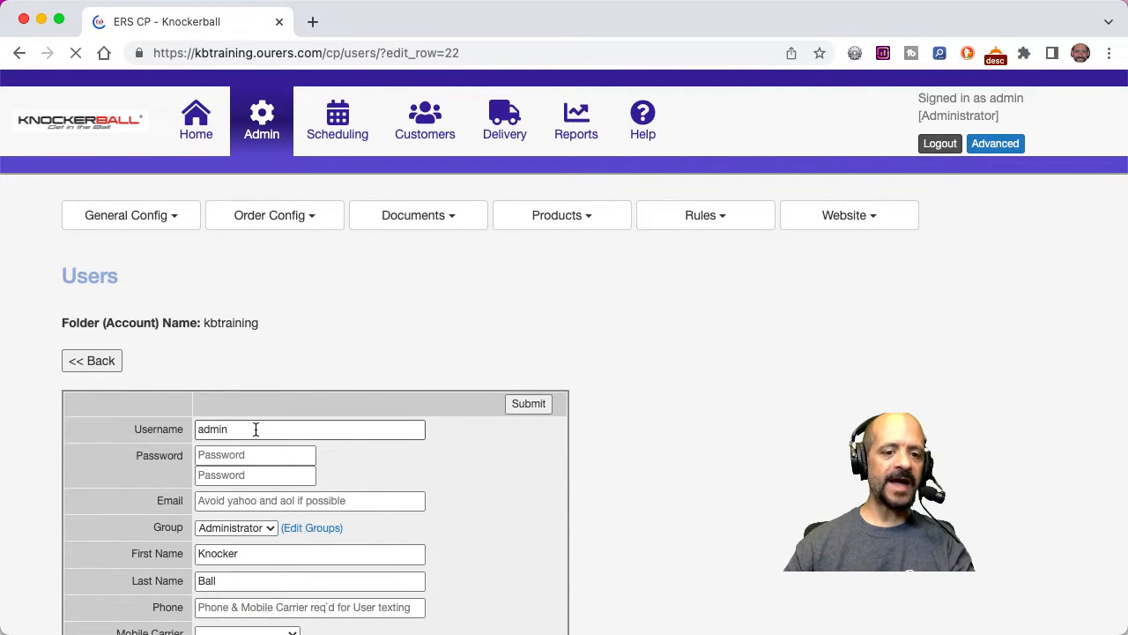
Replace the admin username with the user's first name and enter a new account password in both password fields.
click(256, 429)
double_click(256, 429)
text(Noah)
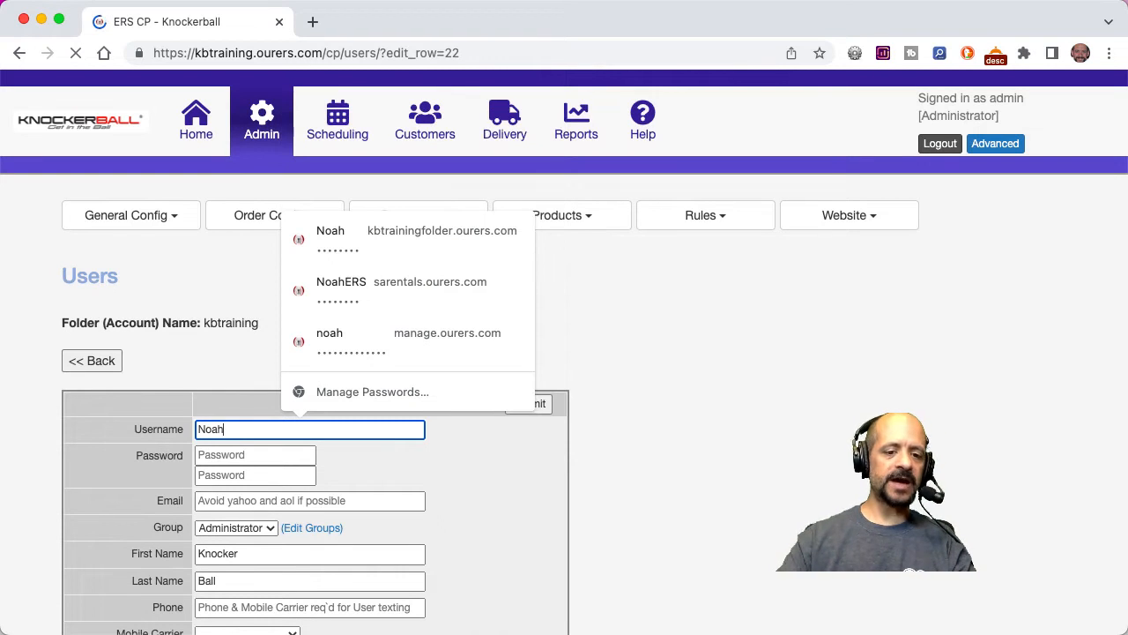
click(229, 454)
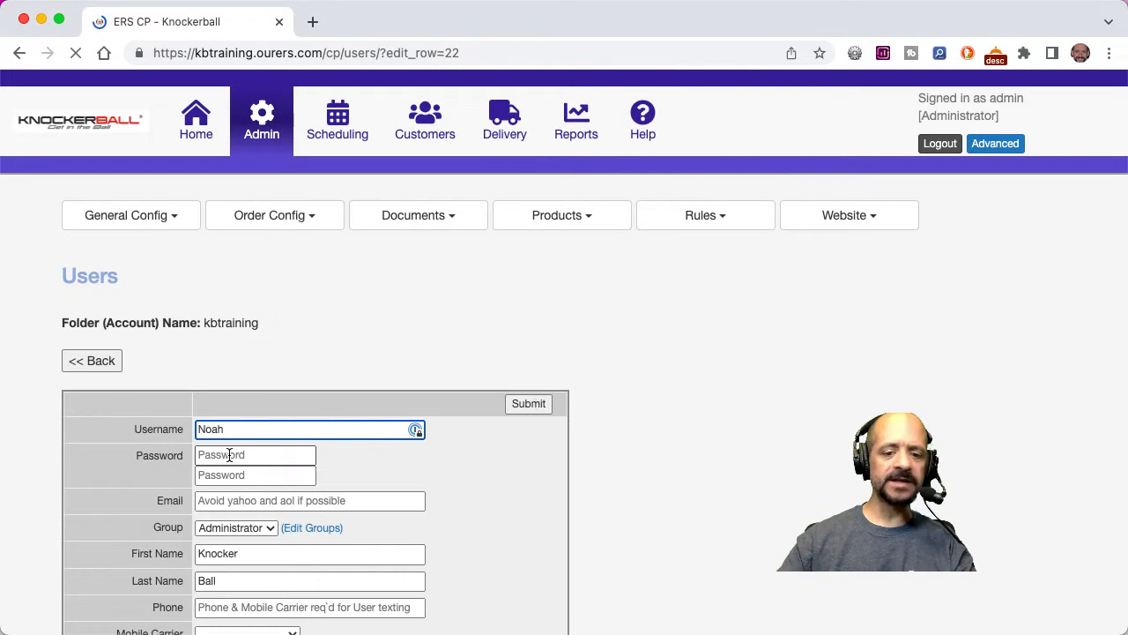
text(•••••••)
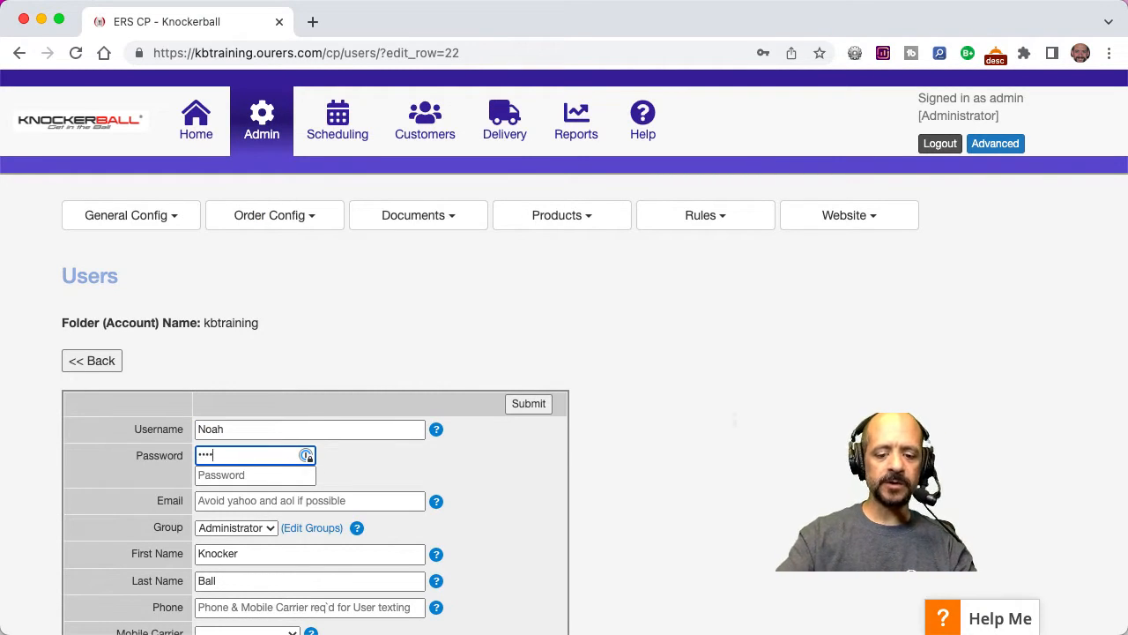
text(•)
key(Tab)
text(••••••••)
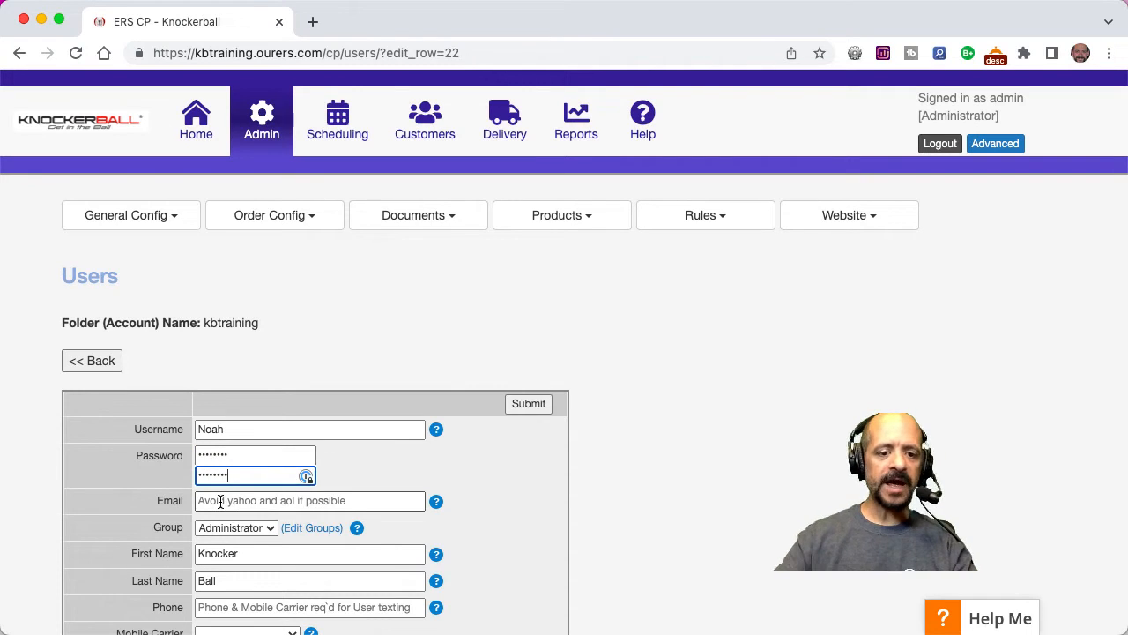
Fill in the user's email address and choose Administrator as the group.
click(220, 501)
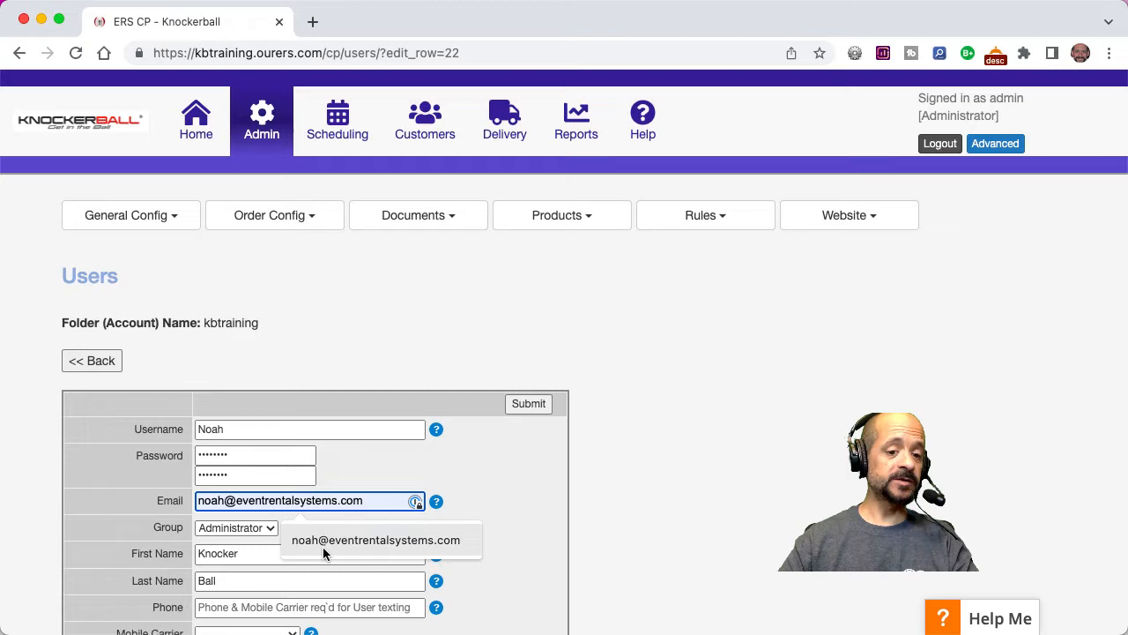
click(322, 546)
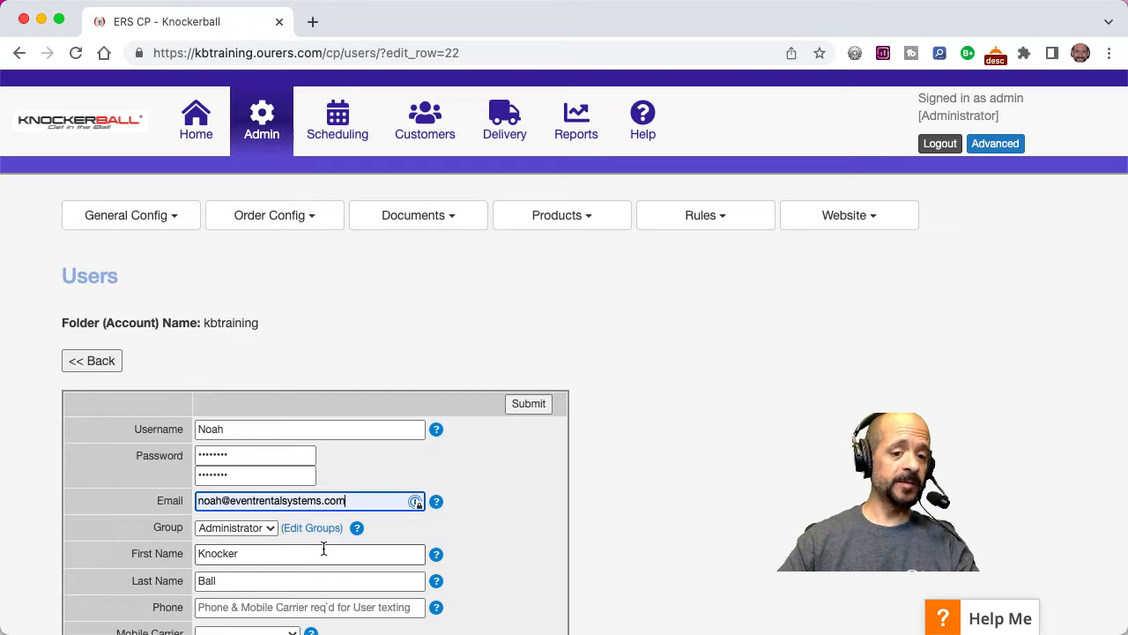
click(252, 529)
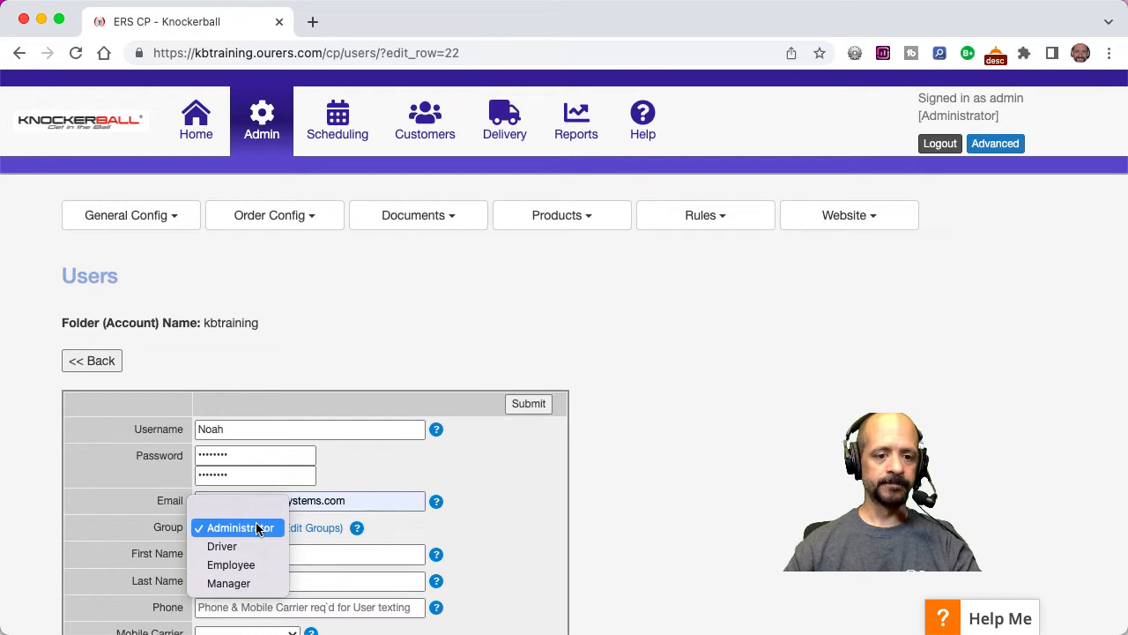
click(257, 528)
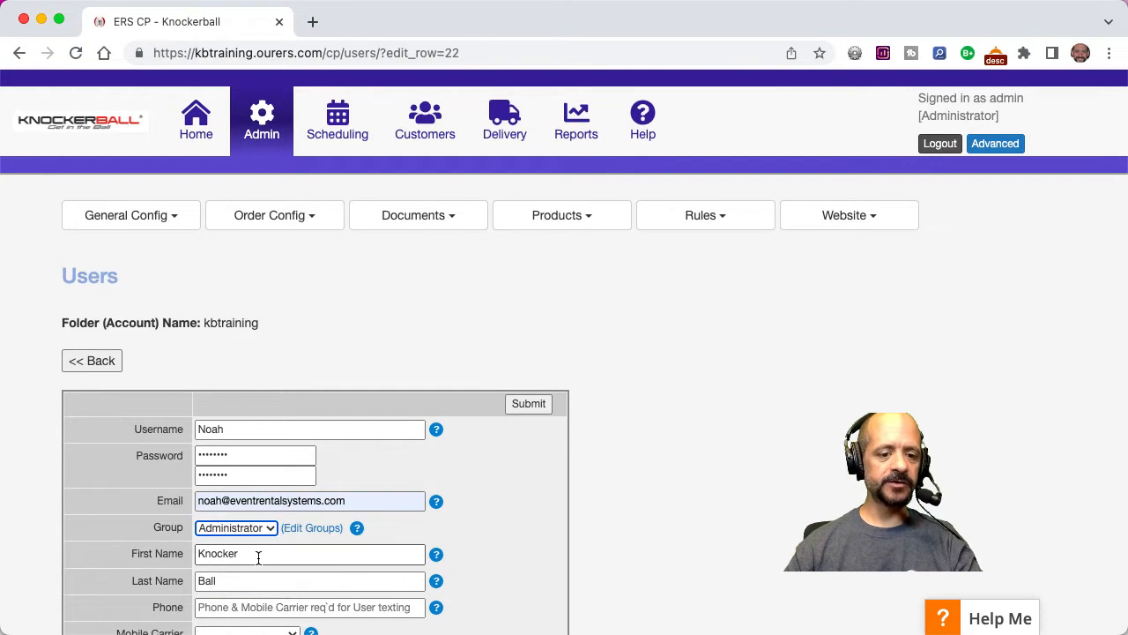
Replace the first and last name with the user's own and fill in the phone number.
double_click(253, 554)
text(Noah)
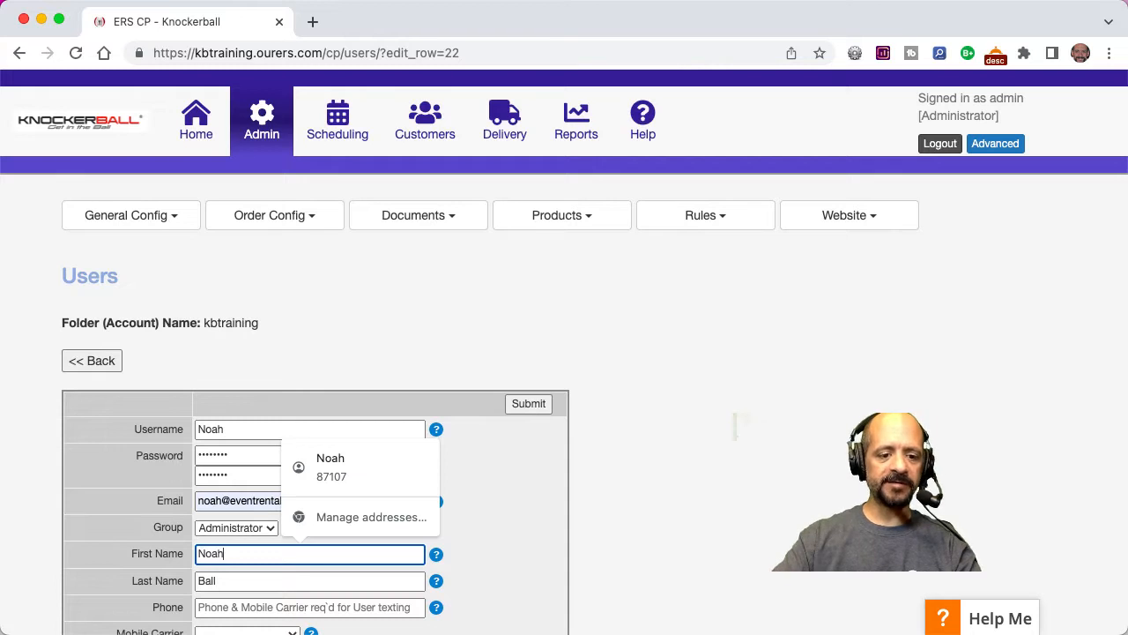
click(199, 580)
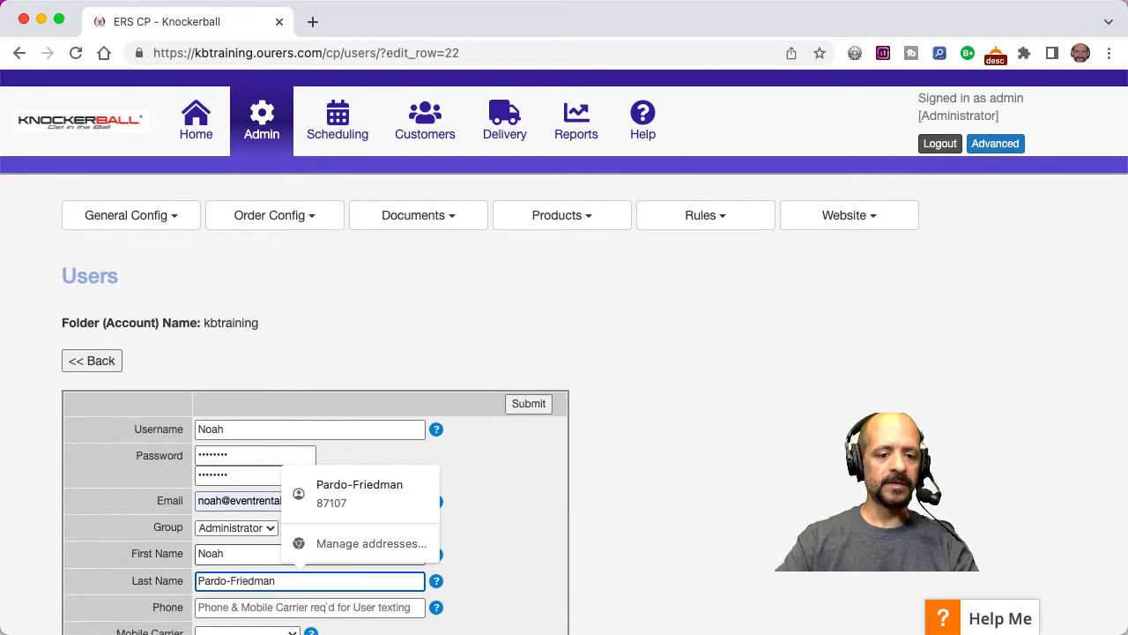
key(Tab)
key(Tab)
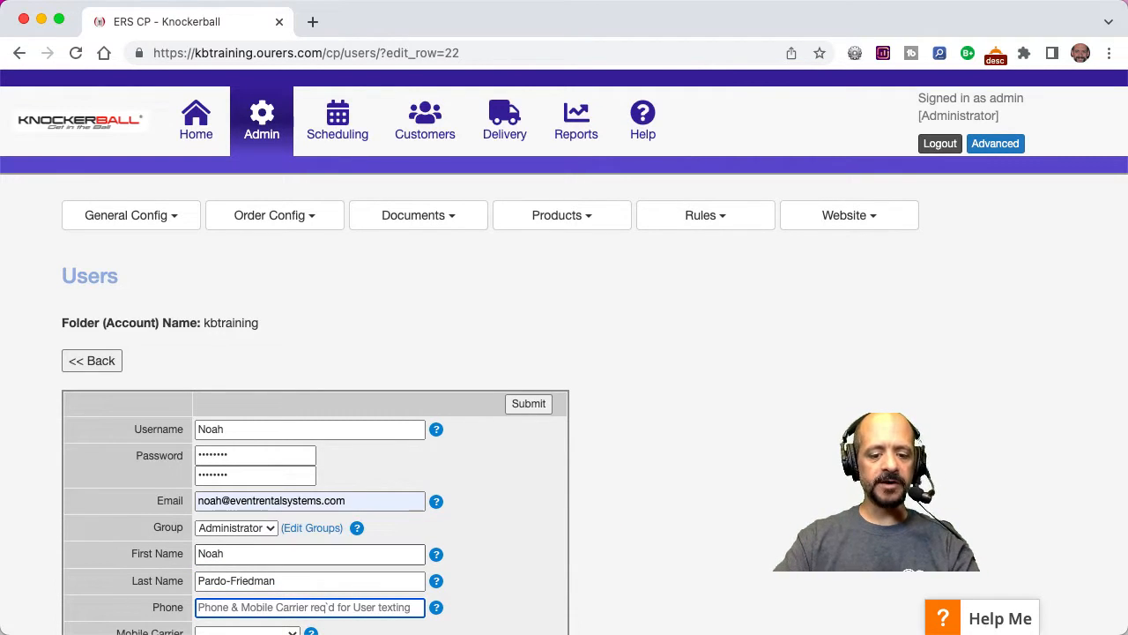
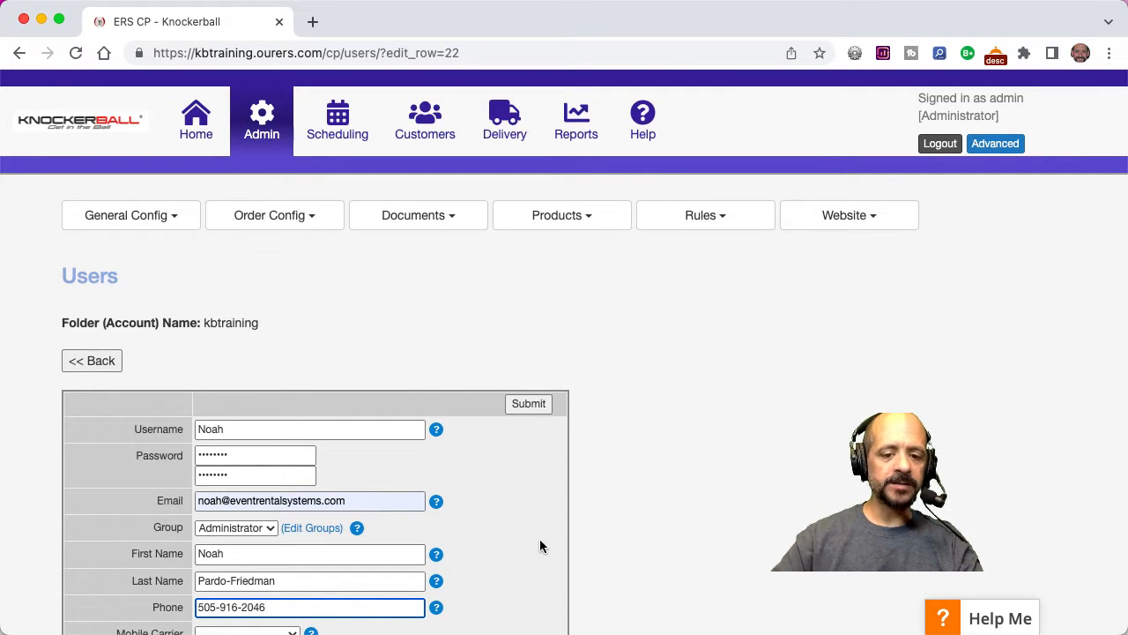
Set the mobile carrier to Sprint and submit the edited user record.
scroll(549, 548, down, 6)
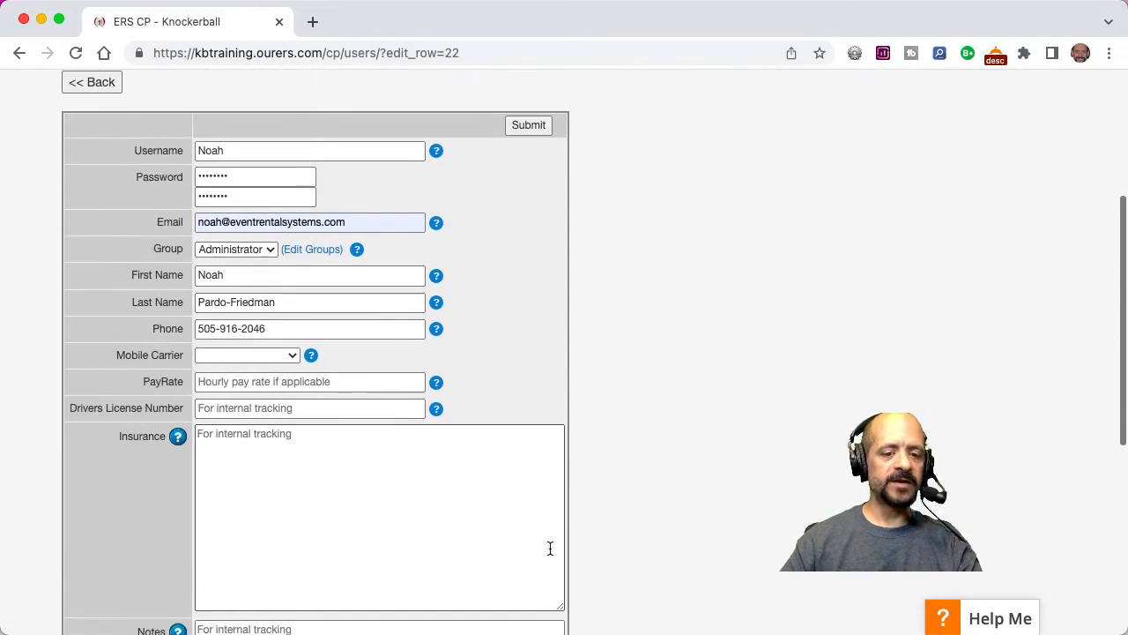
click(277, 351)
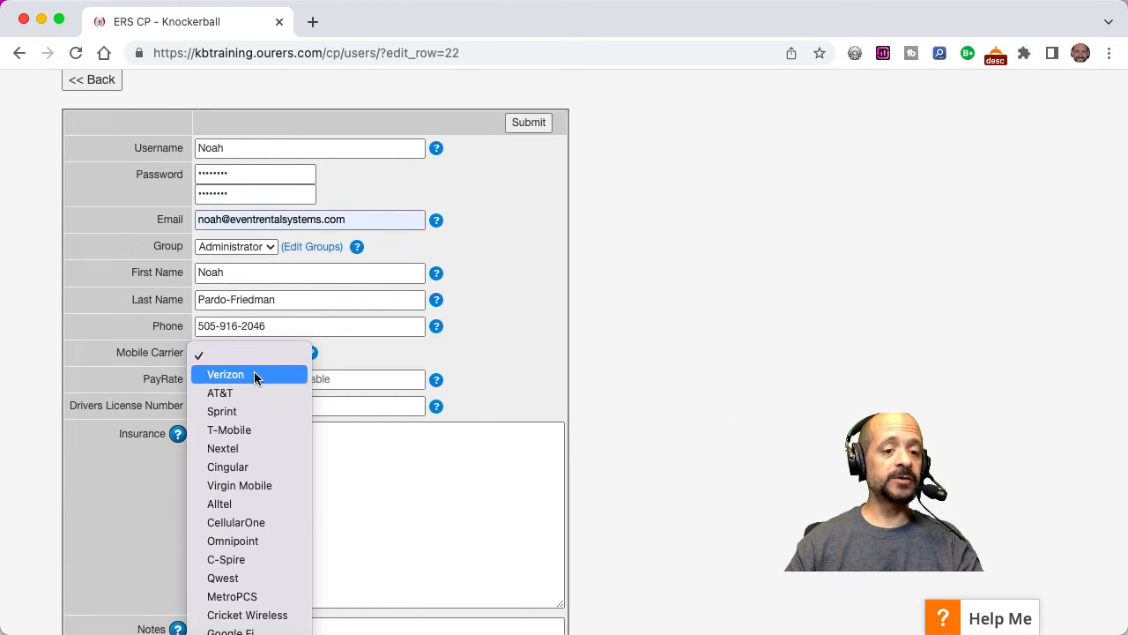
click(252, 411)
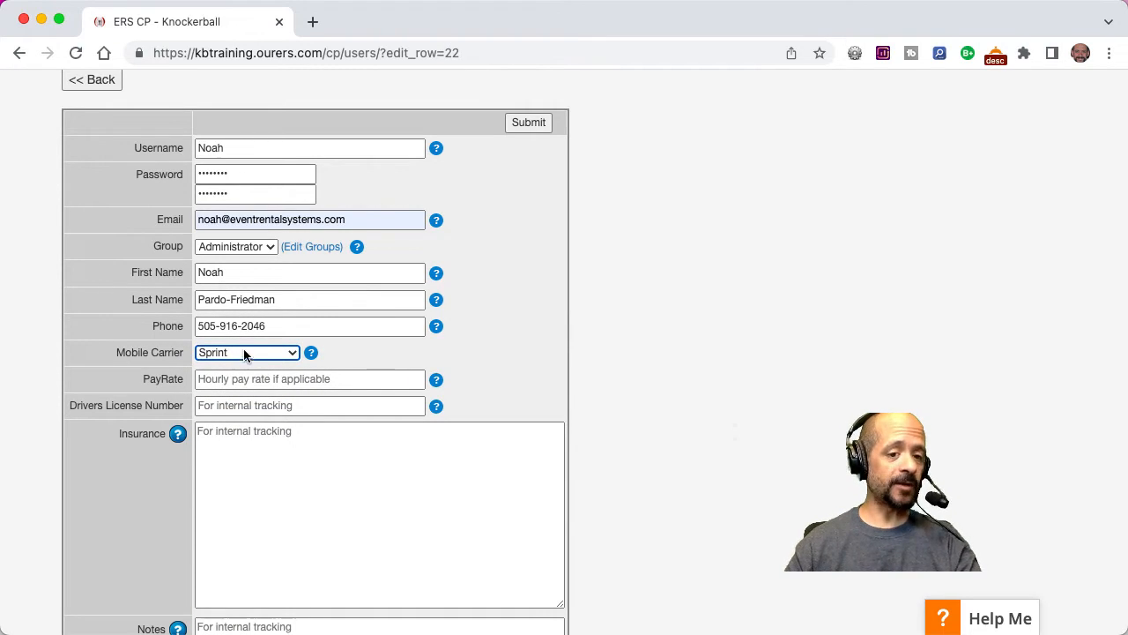
click(520, 351)
scroll(480, 391, down, 5)
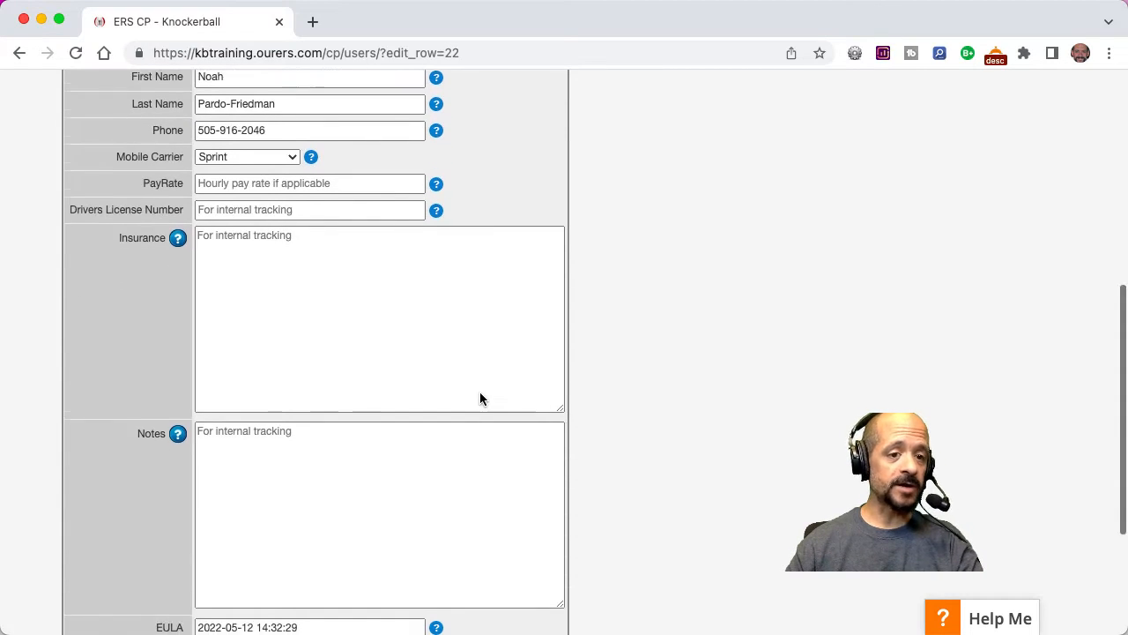
scroll(481, 393, down, 4)
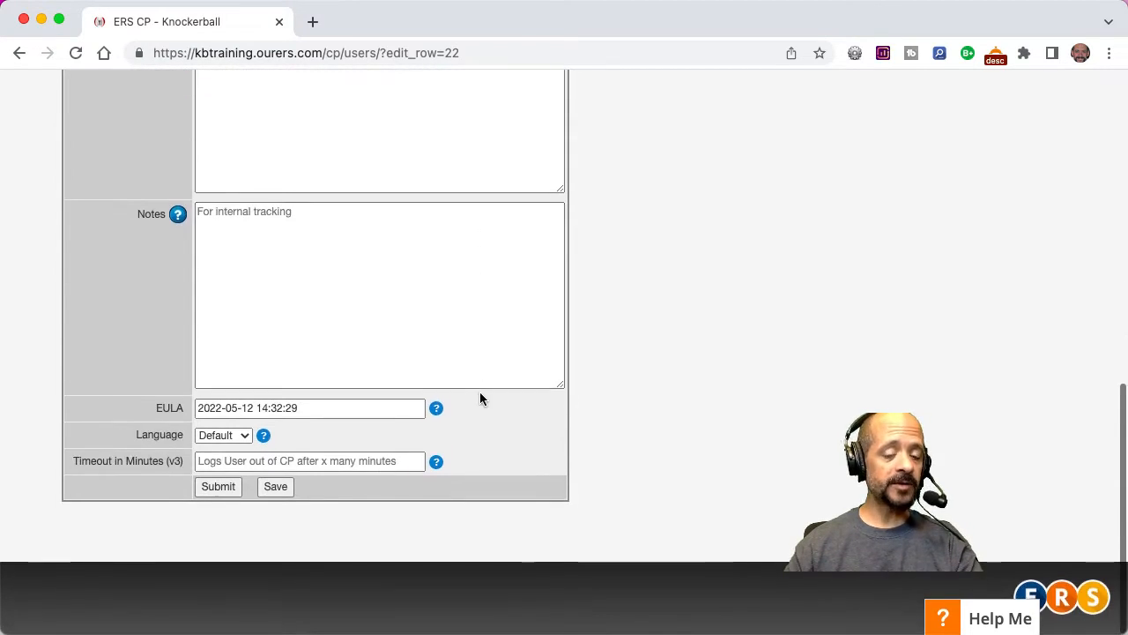
click(217, 487)
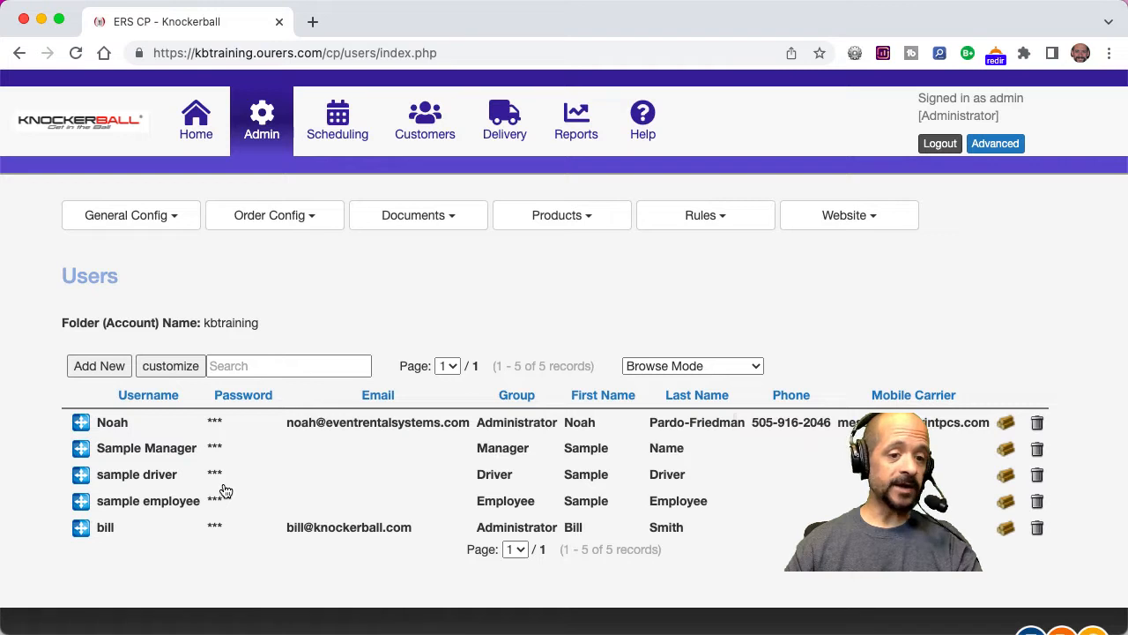
Add a new user record, fill in the username with the new user's first name and enter the account password in both password fields.
click(110, 365)
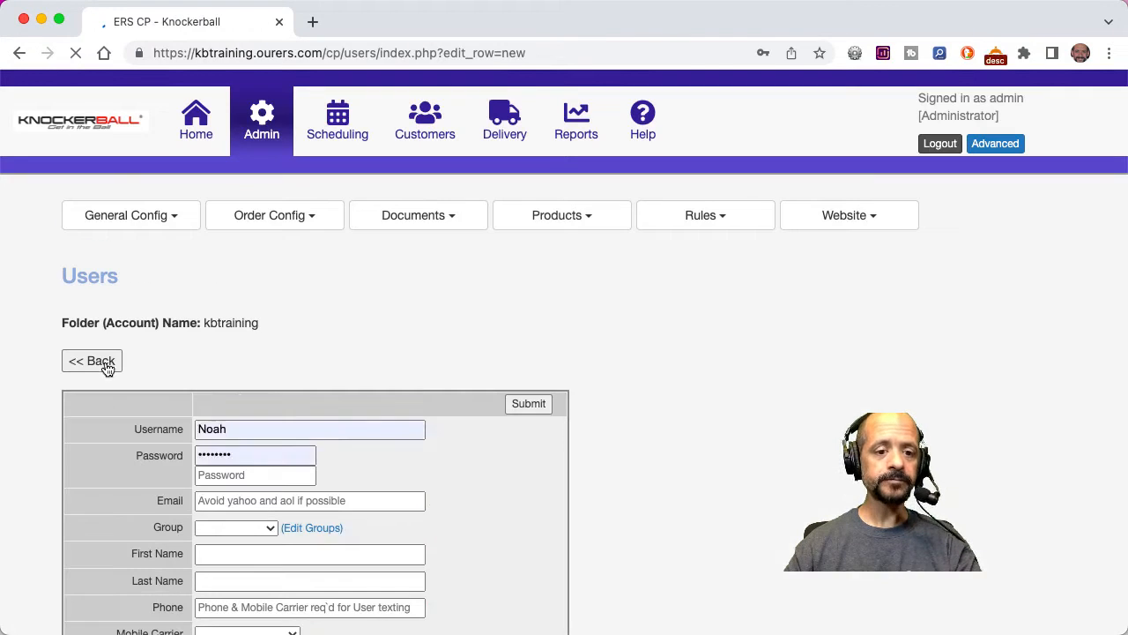
click(204, 429)
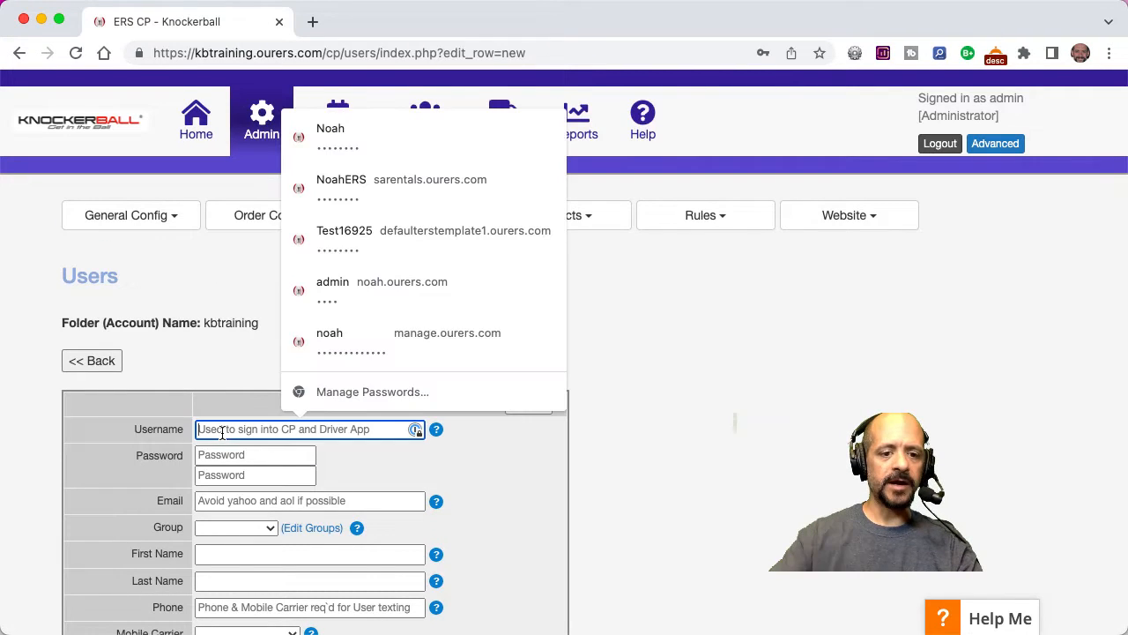
text(Bob)
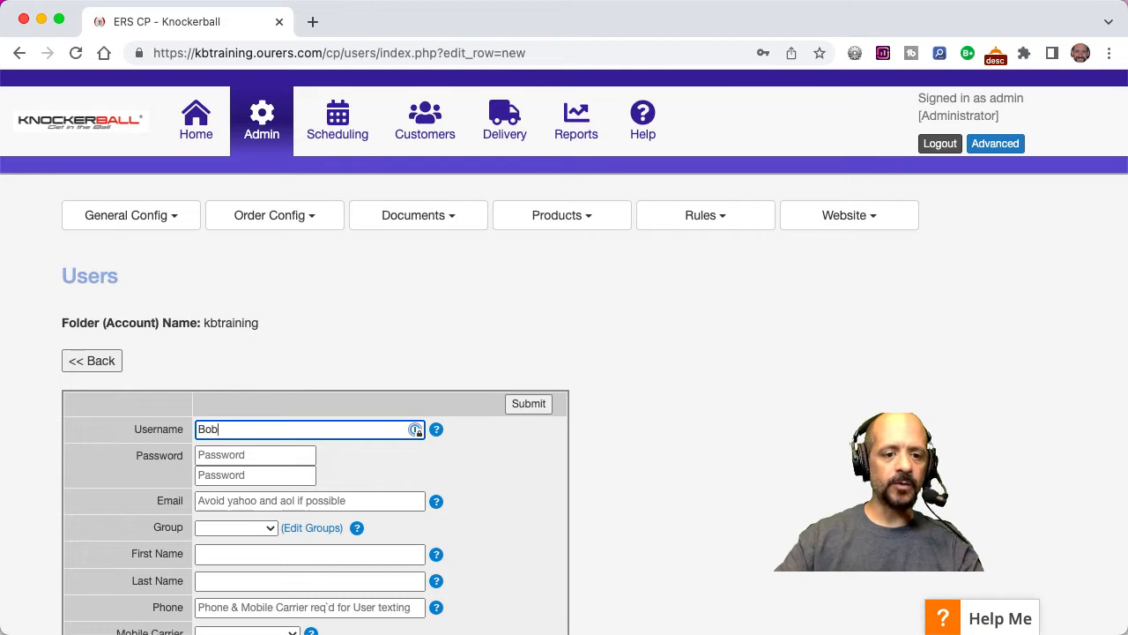
click(214, 455)
text(••••••)
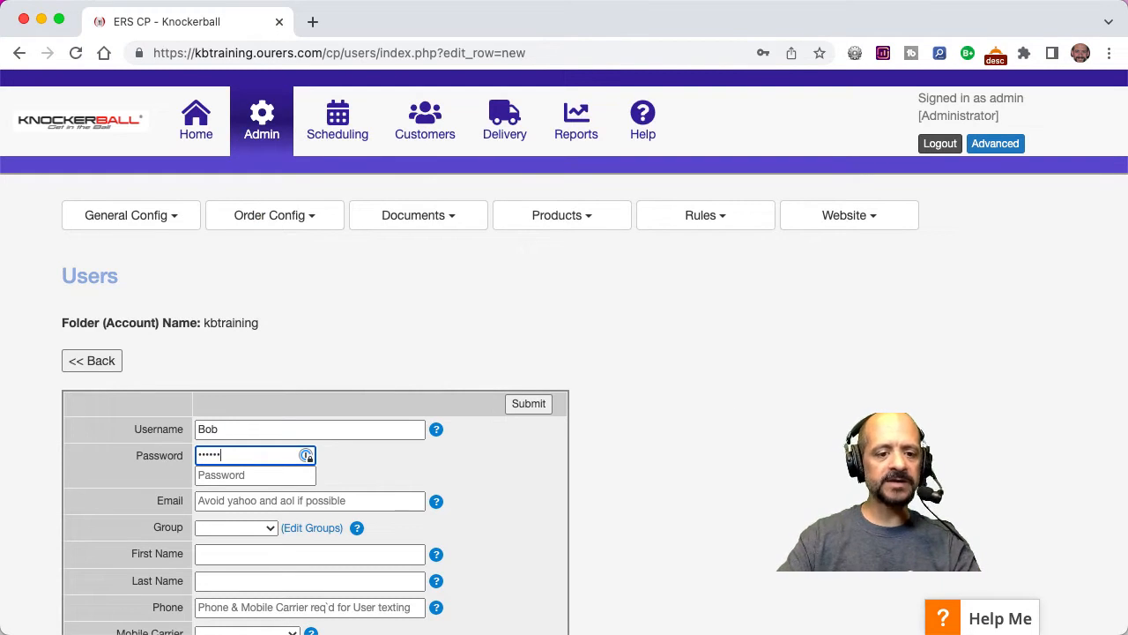
key(Tab)
text(••••••)
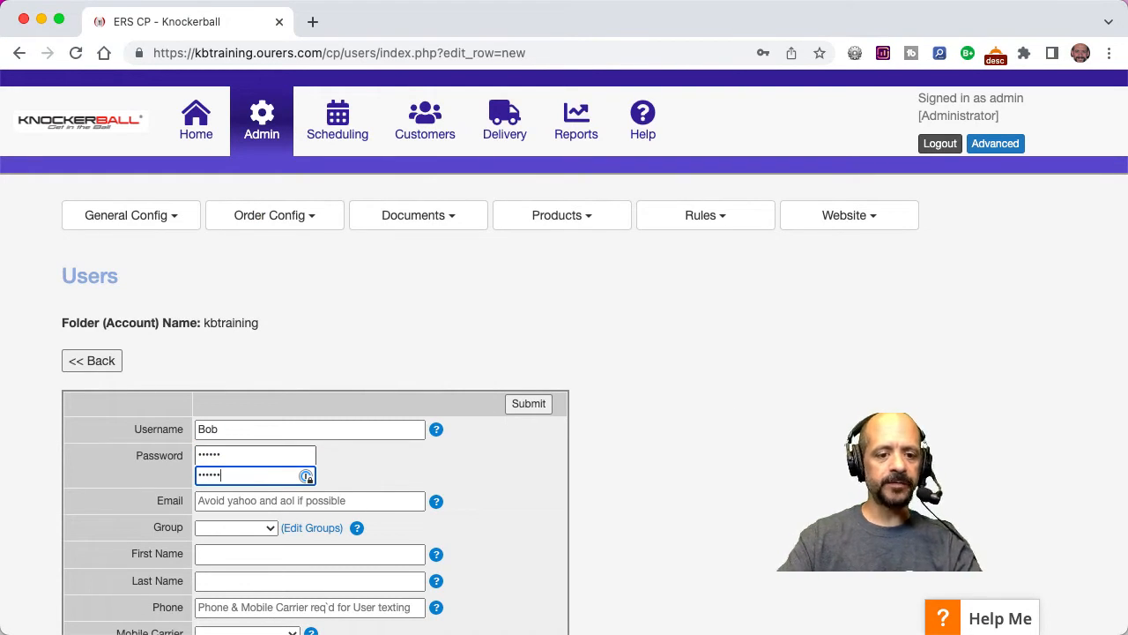
Fill in the new user's email address and assign the user to the Employee group.
click(217, 500)
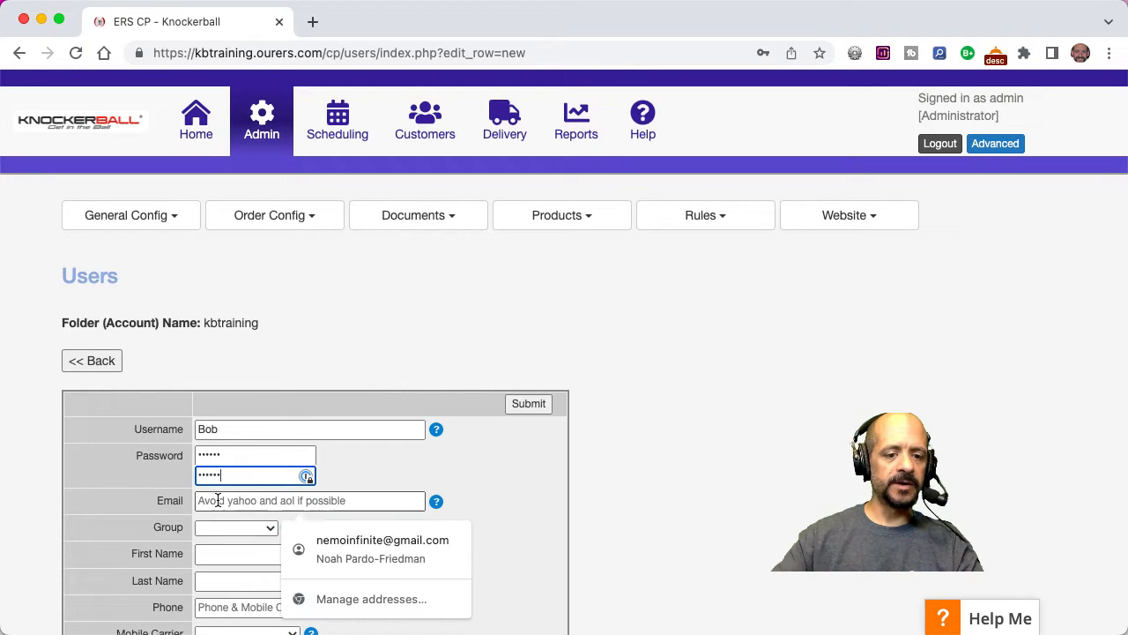
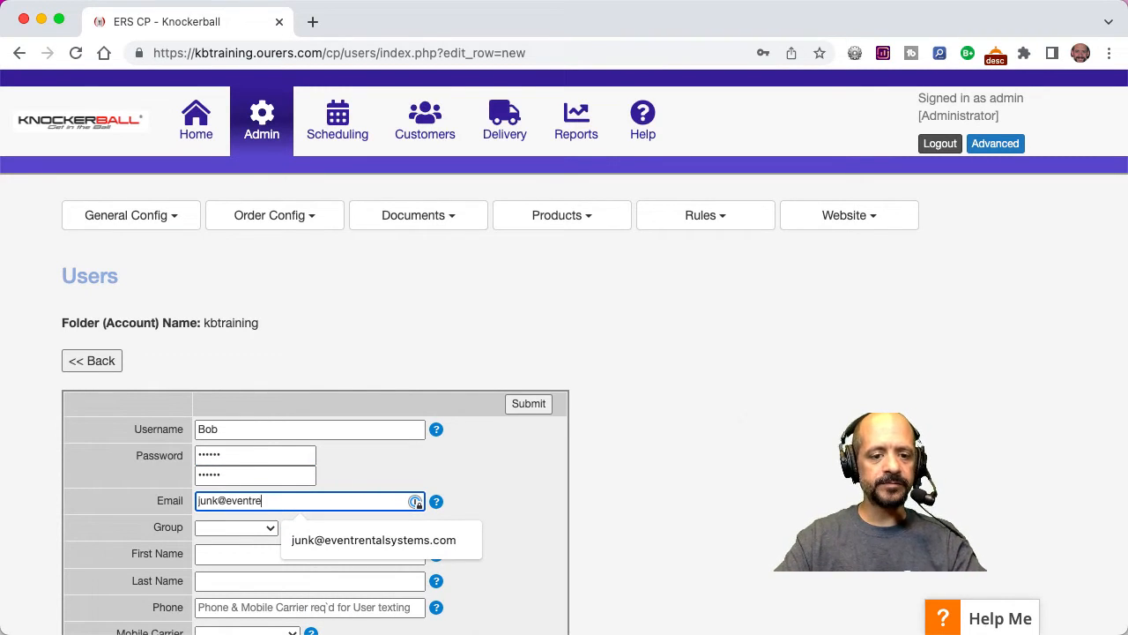
key(Down)
key(Tab)
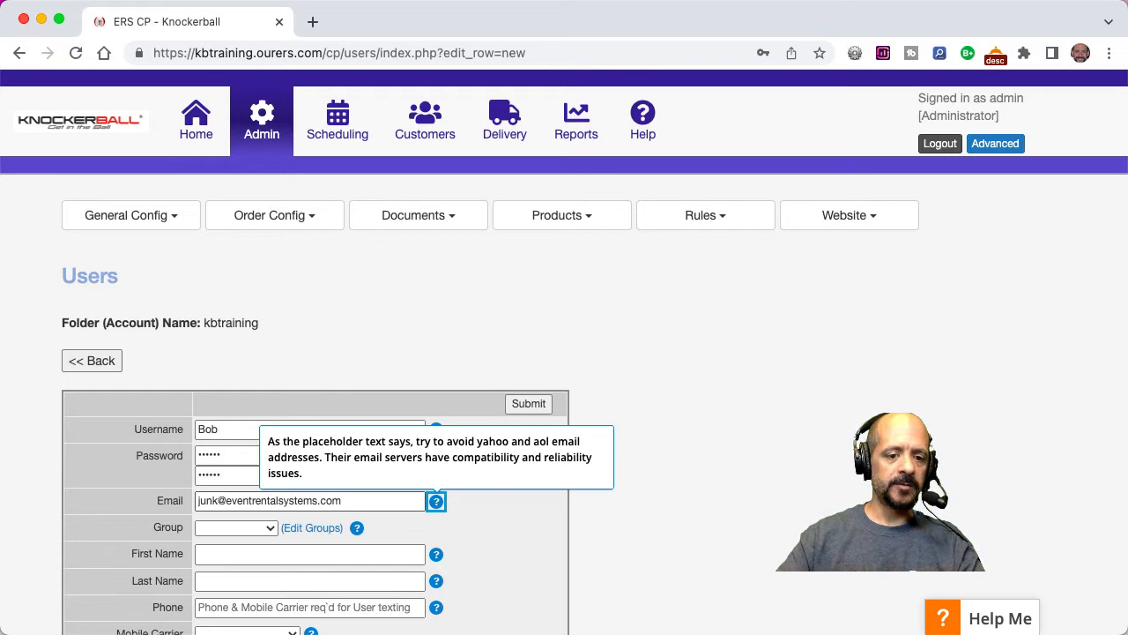
key(Tab)
key(Down)
key(Down)
key(Down)
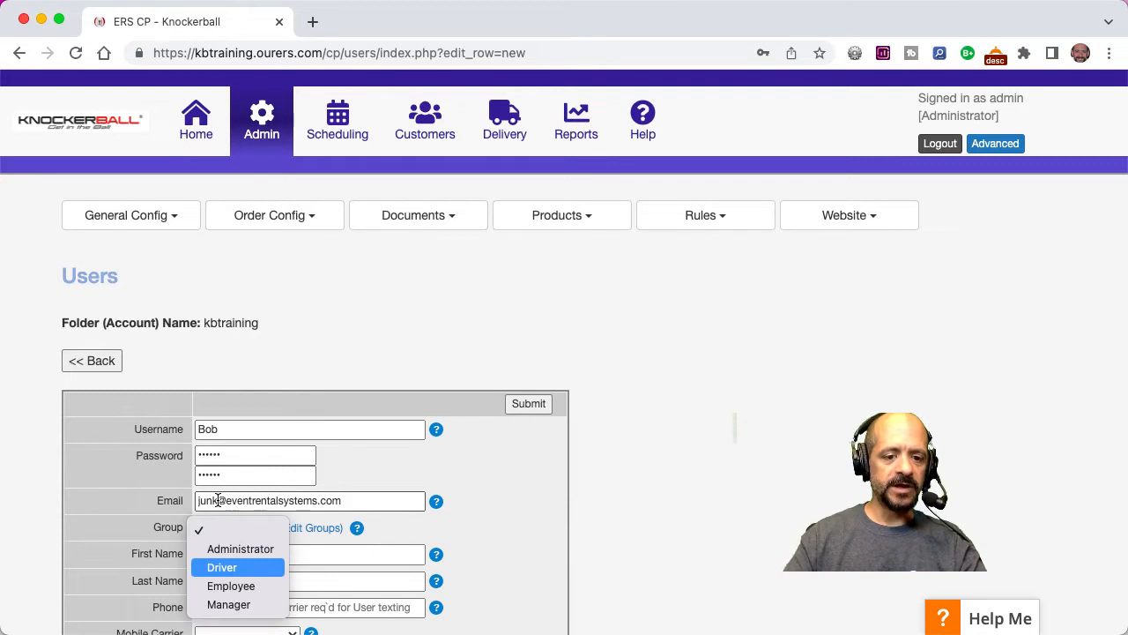
key(Down)
key(Return)
Enter the new user's first name and last name.
click(236, 549)
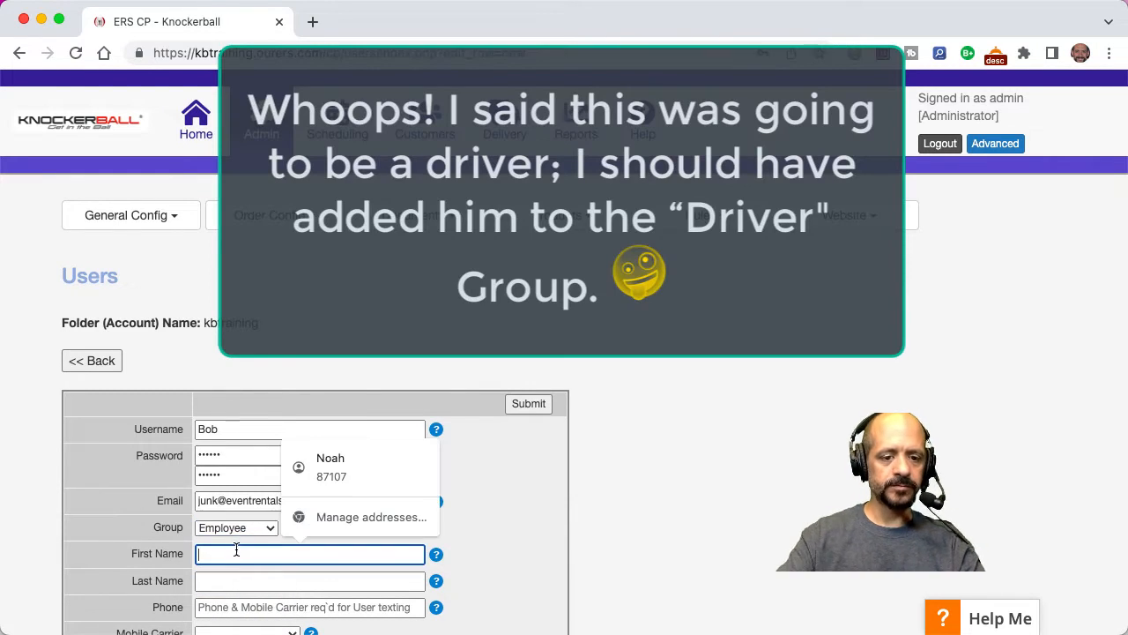
key(Tab)
key(Tab)
scroll(236, 549, down, 3)
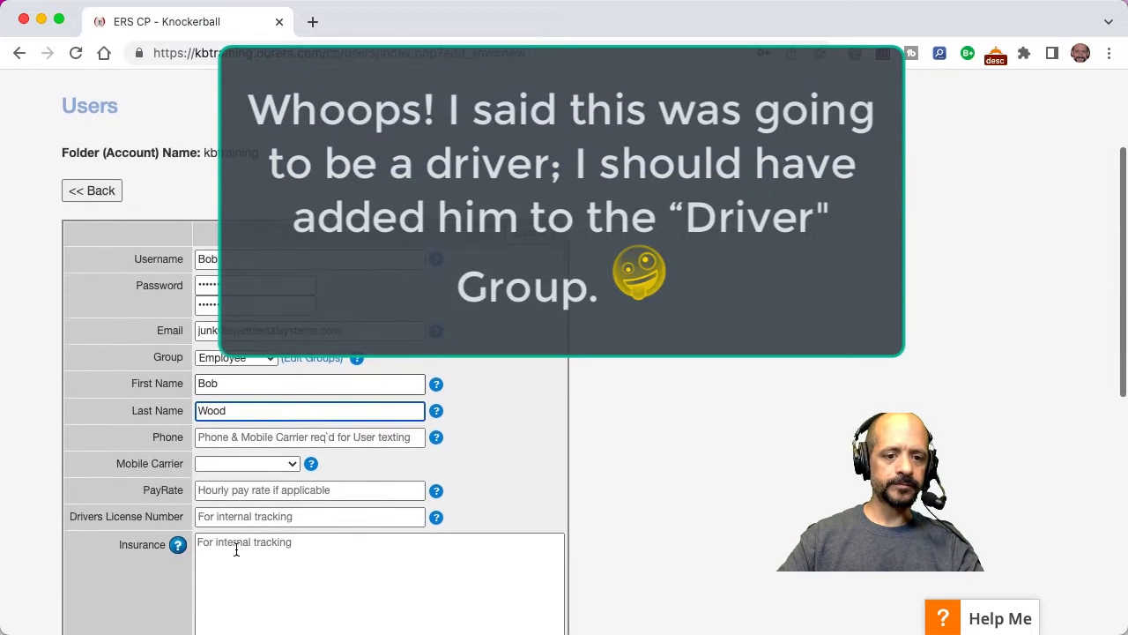
Fill in the new user's phone number.
click(240, 436)
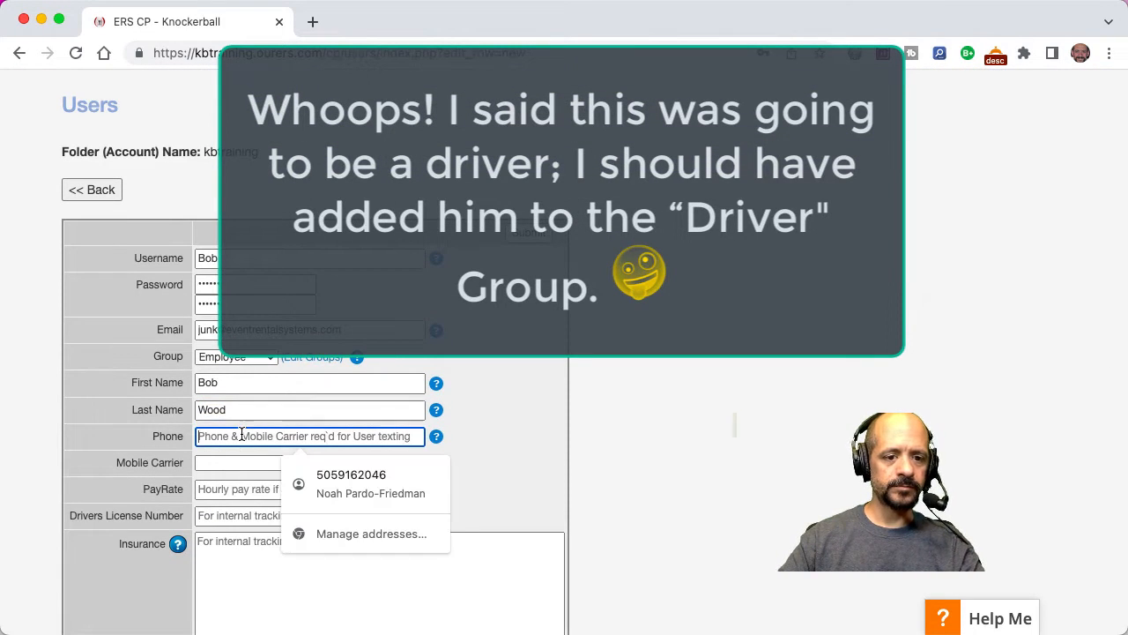
text(555-55)
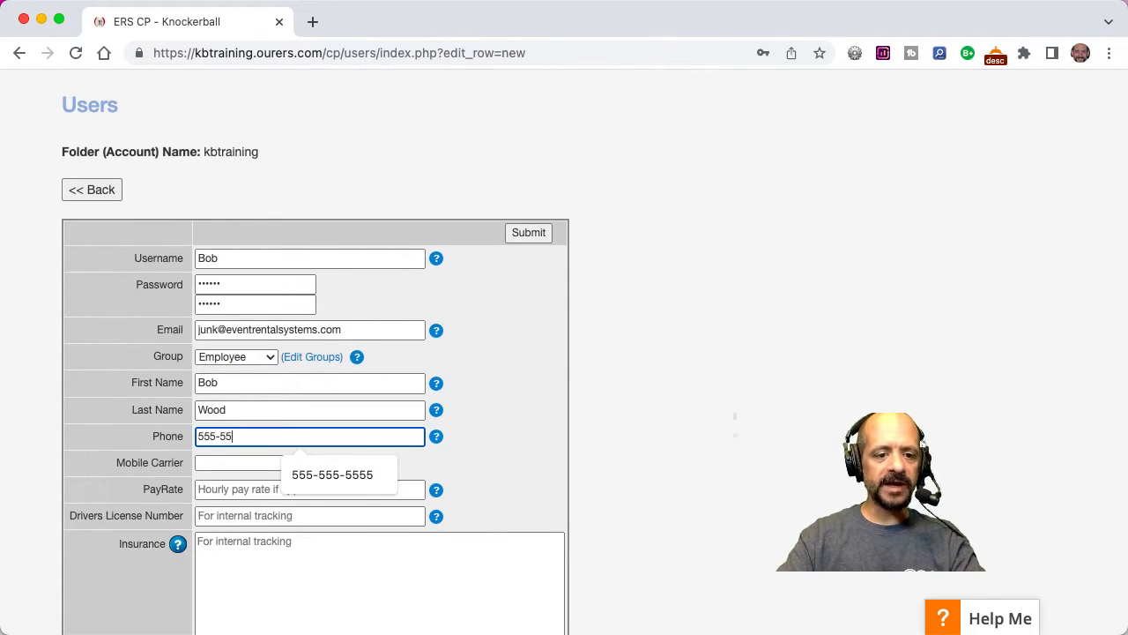
text(55)
key(BackSpace)
text(-5555)
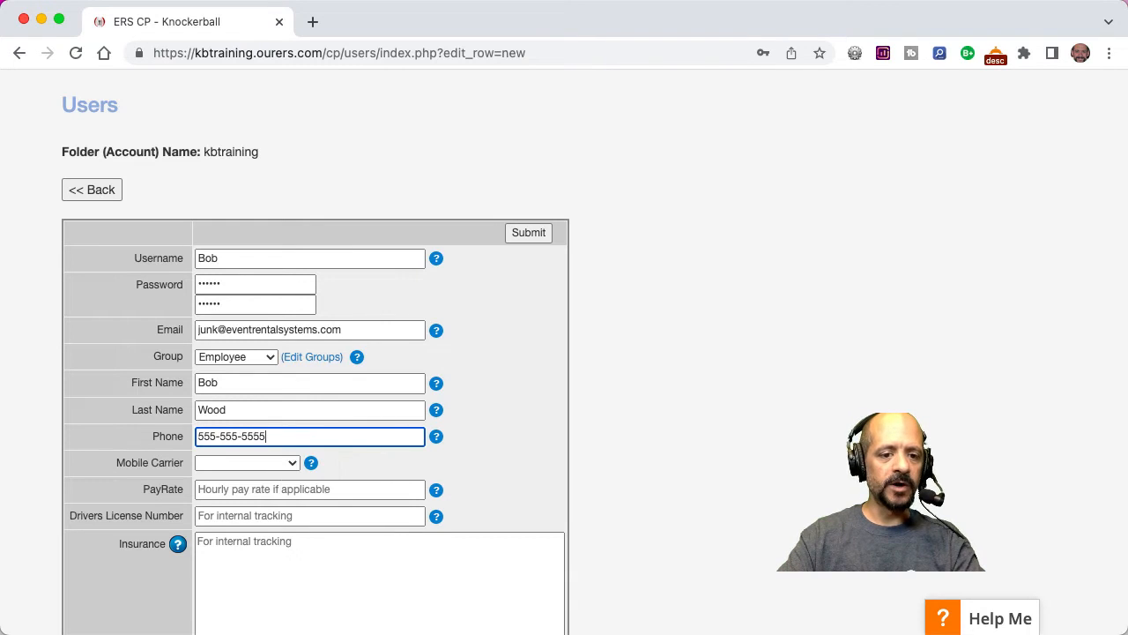
Set the mobile carrier to Verizon and submit the new user record.
click(224, 462)
click(225, 484)
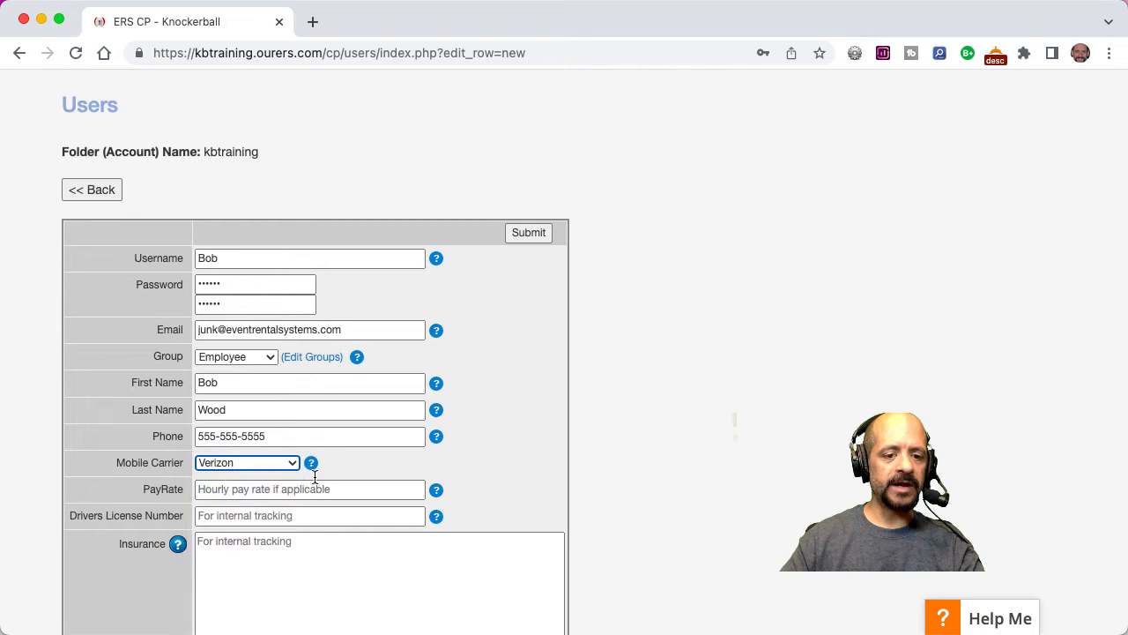
click(495, 470)
scroll(495, 471, down, 5)
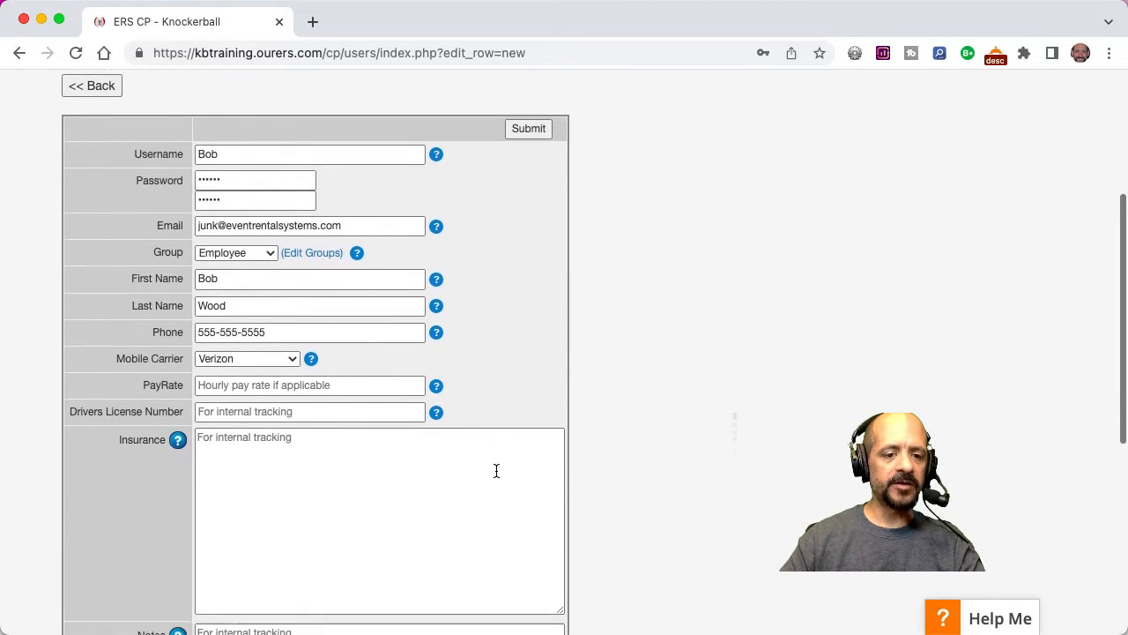
scroll(495, 469, down, 3)
scroll(496, 469, up, 5)
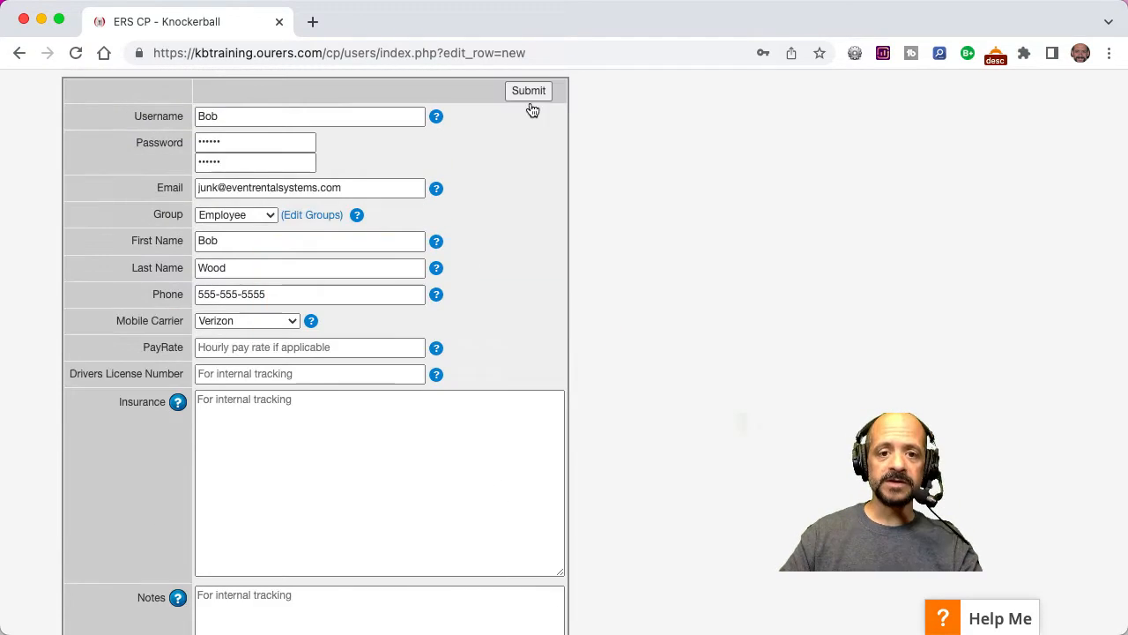
click(529, 97)
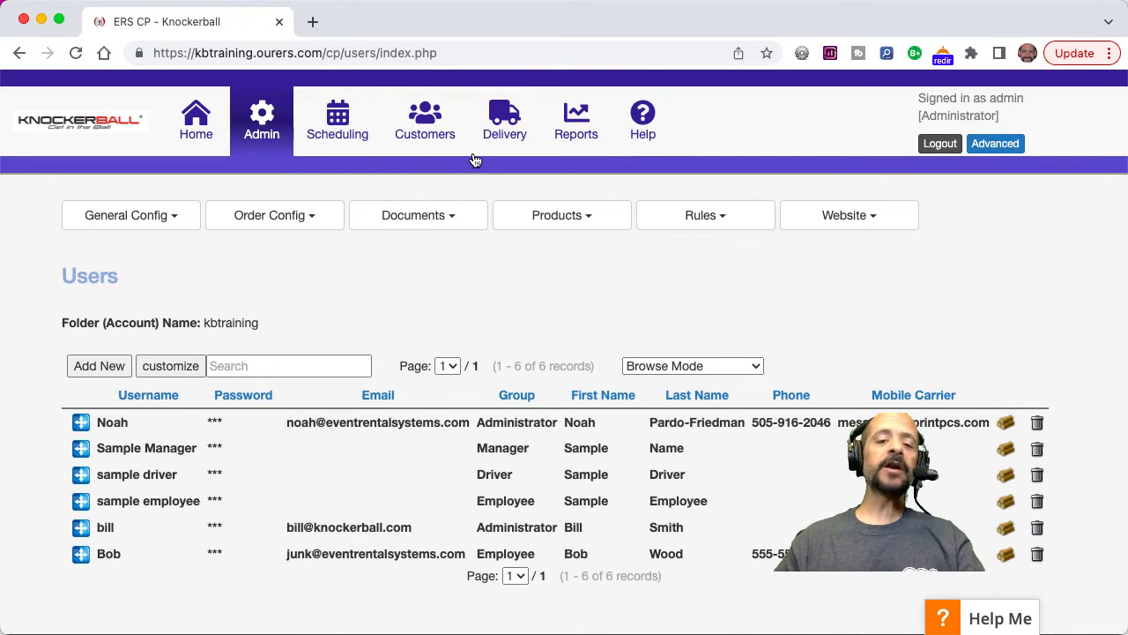
Start a booking on the public Knockerball website for Friday, May 27, from 7:00 am to 11:00 am.
click(92, 116)
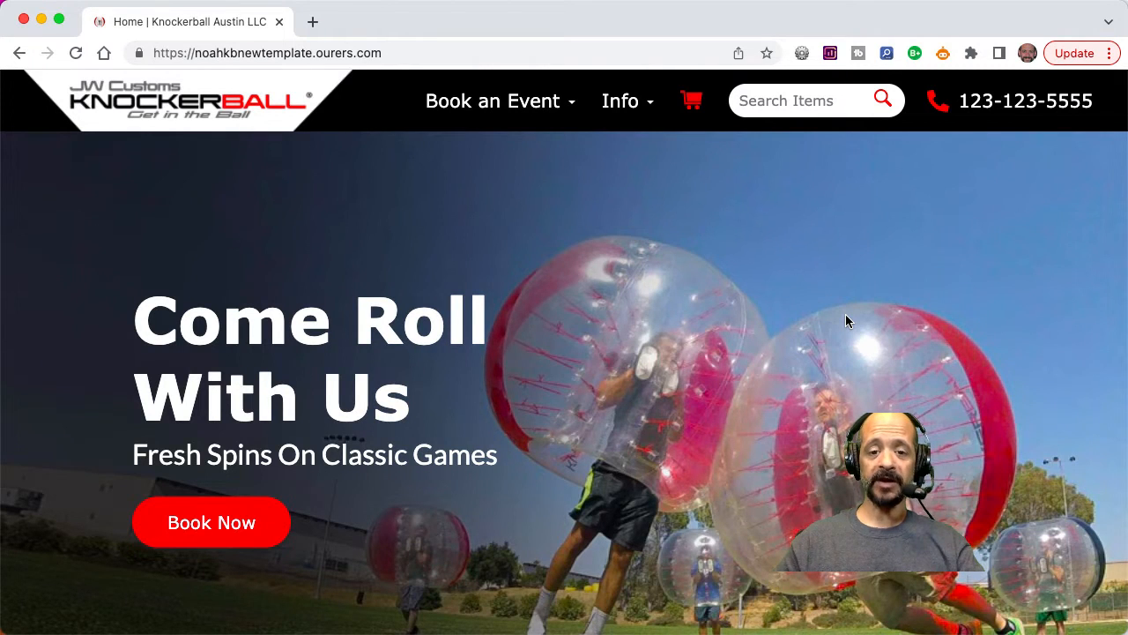
click(214, 520)
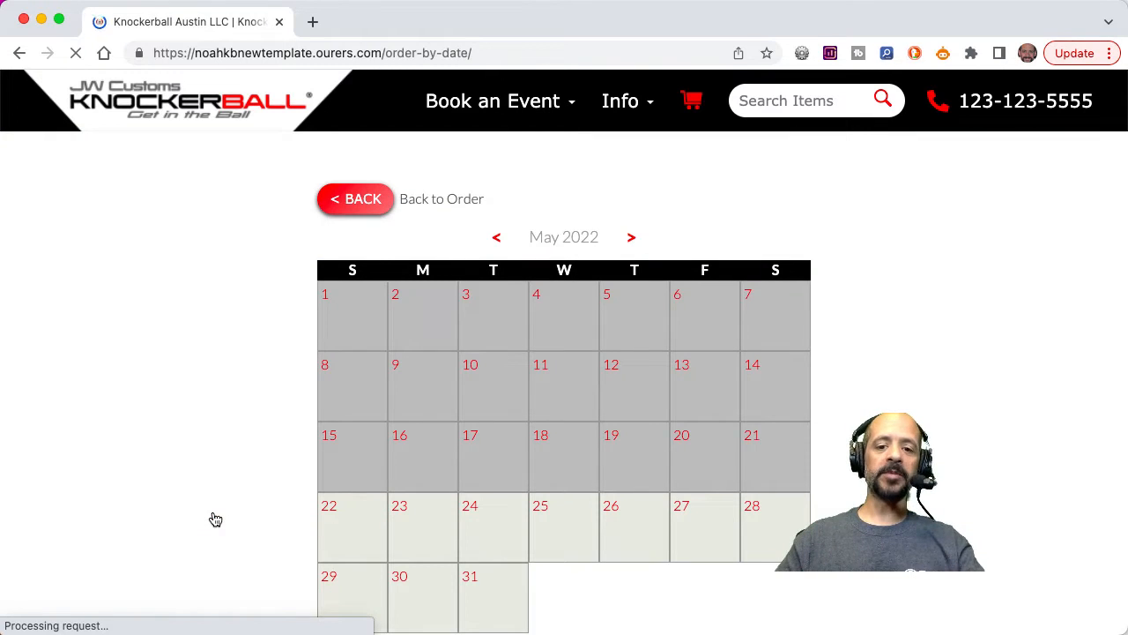
click(700, 523)
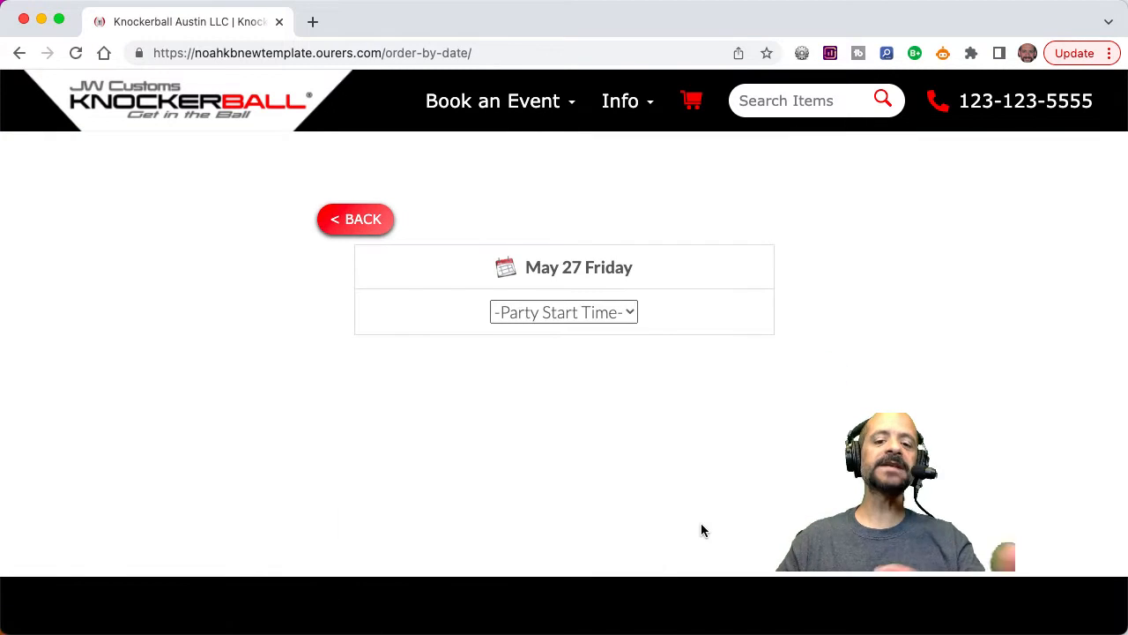
click(582, 313)
click(590, 341)
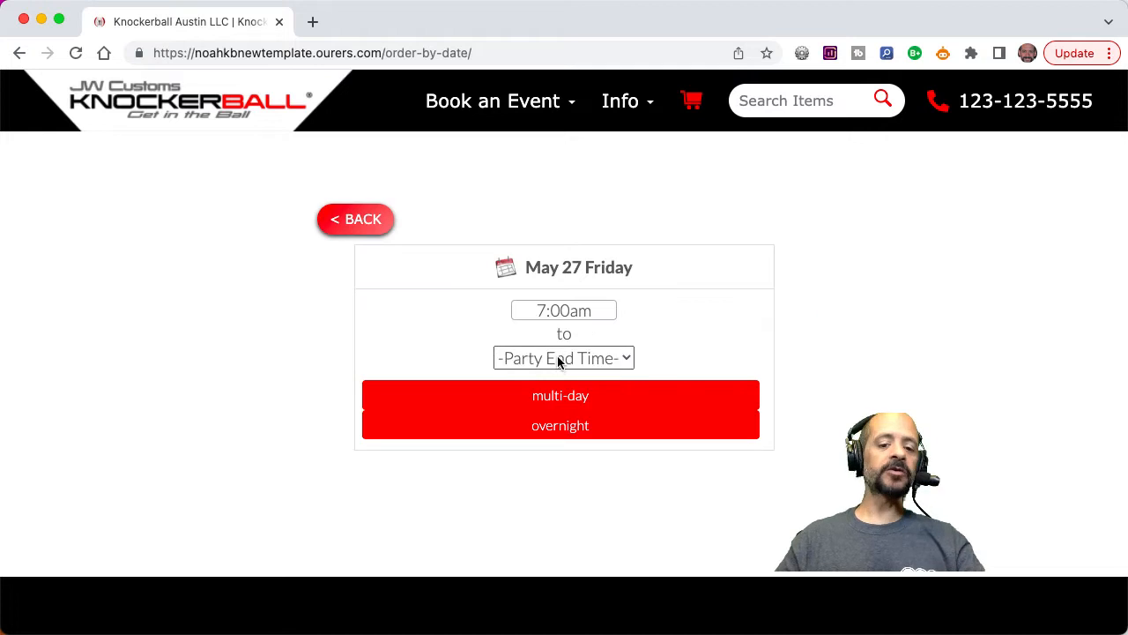
click(559, 360)
click(561, 572)
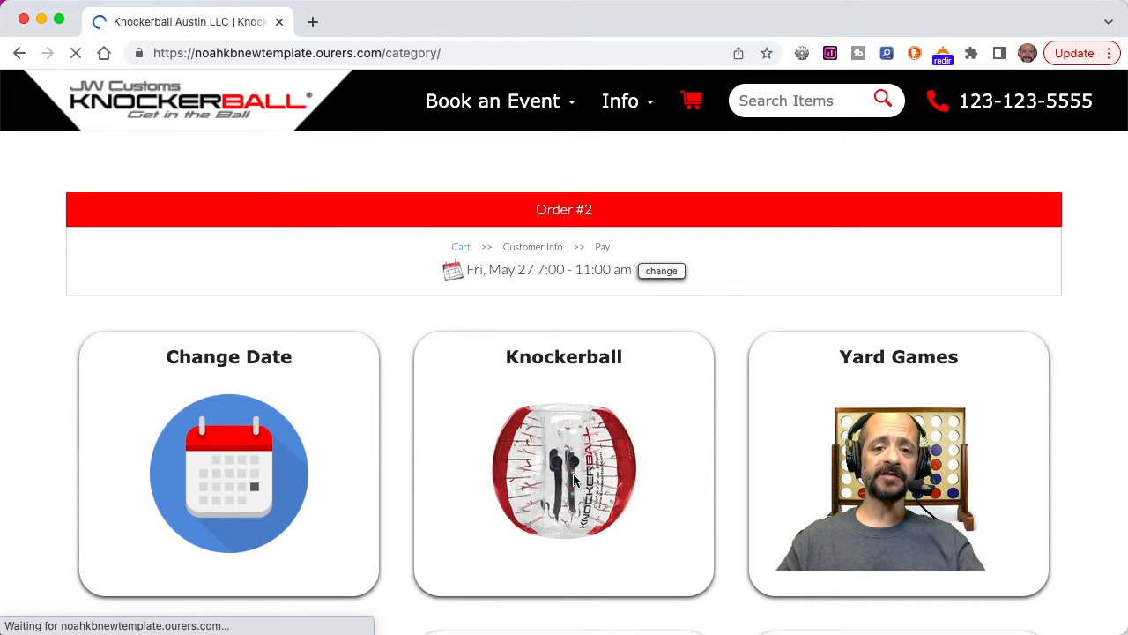
Add the Day of FUN Package! from the Knockerball category to the cart, along with the suggested 24' Water Slide.
click(574, 481)
scroll(575, 480, down, 5)
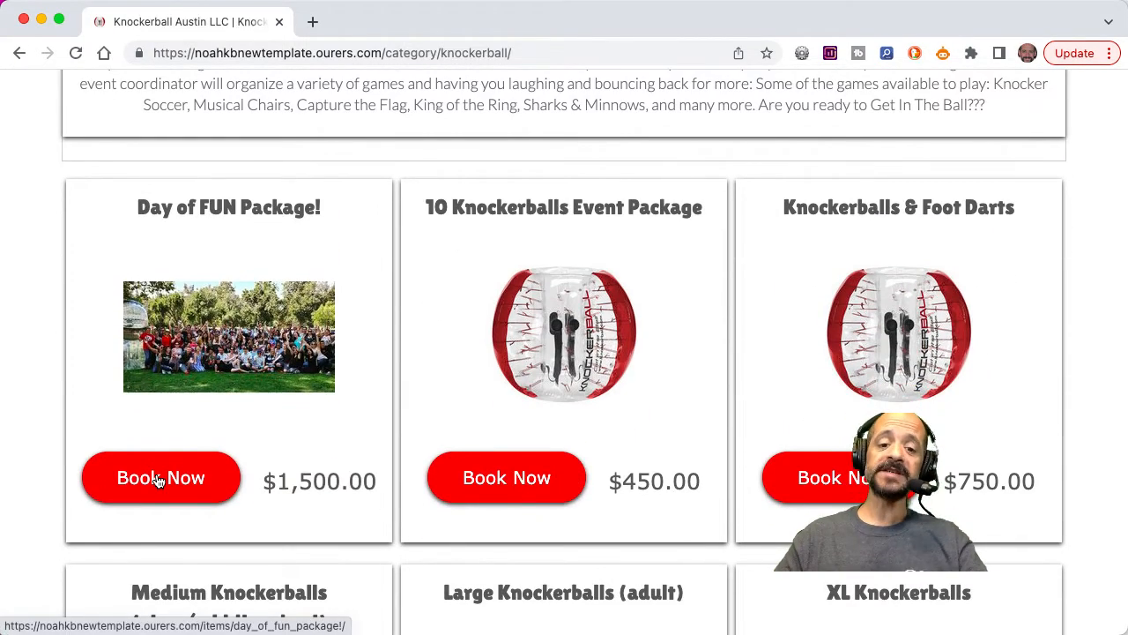
click(159, 479)
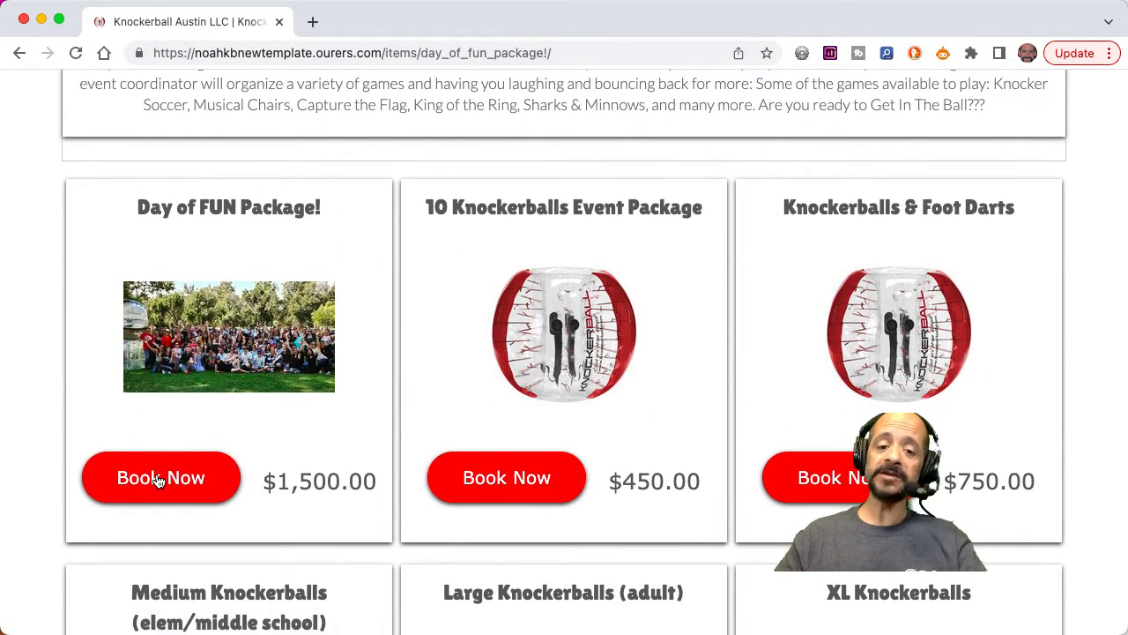
scroll(159, 480, down, 3)
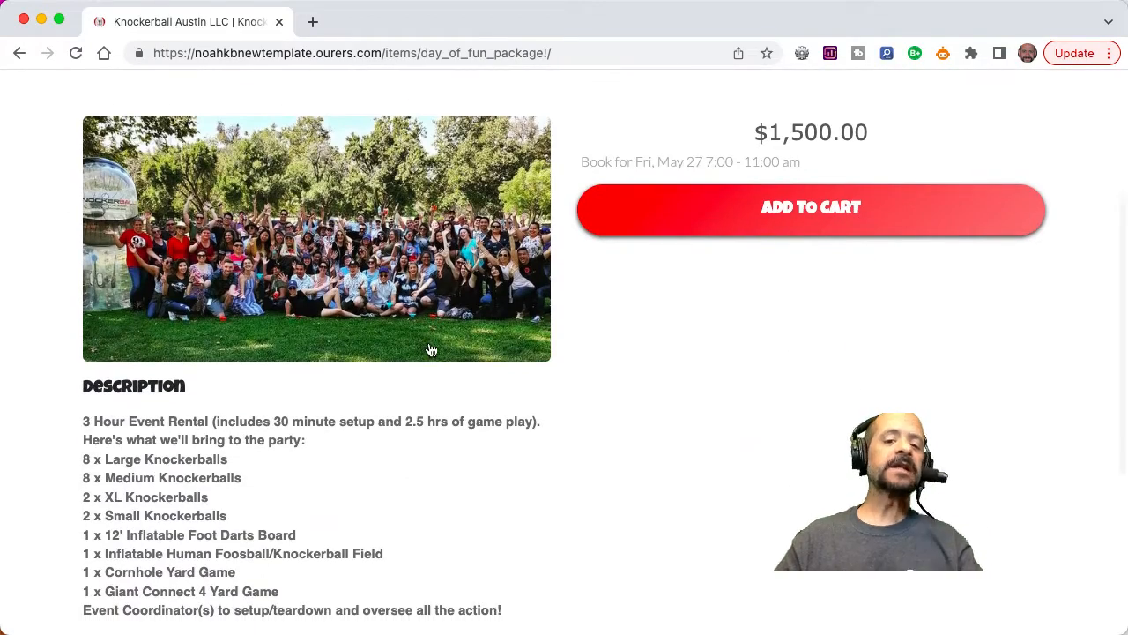
click(721, 220)
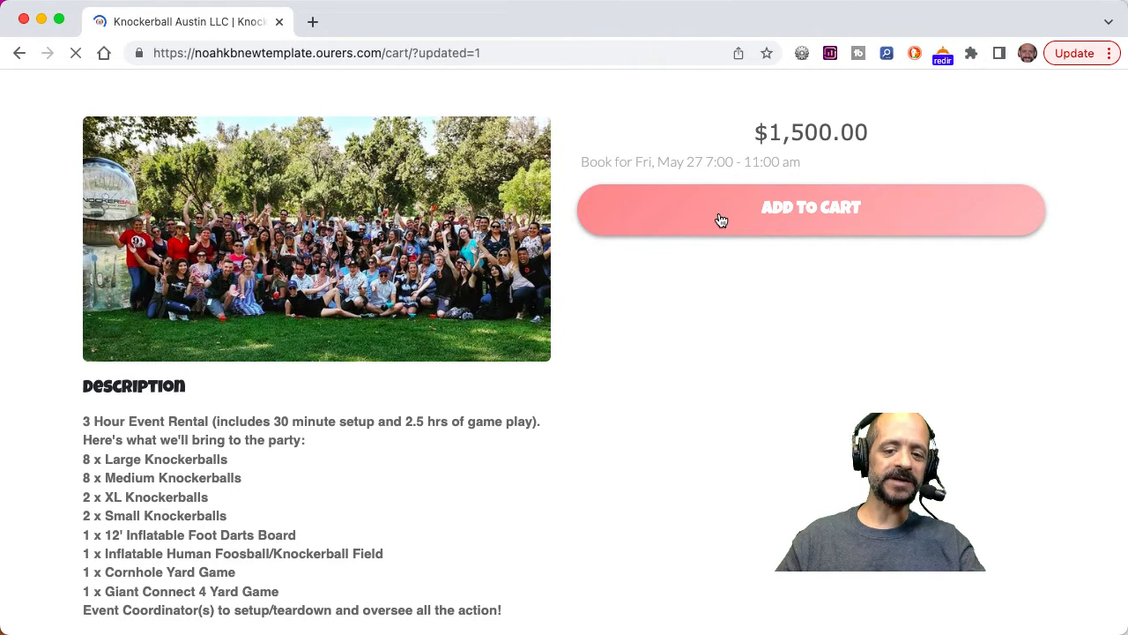
scroll(719, 220, down, 2)
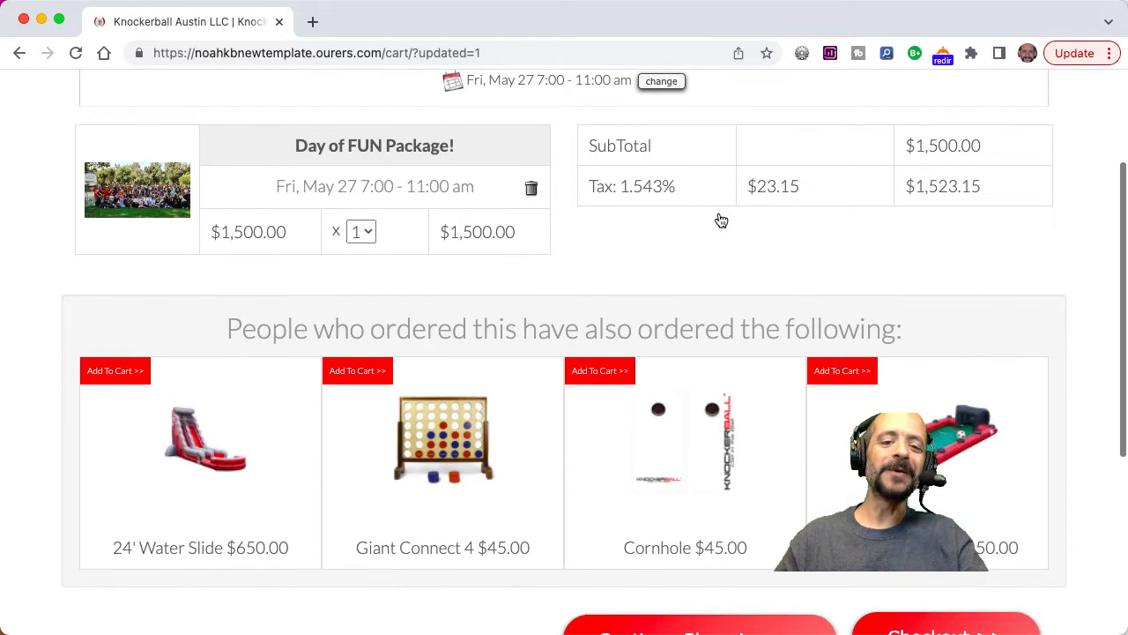
click(116, 371)
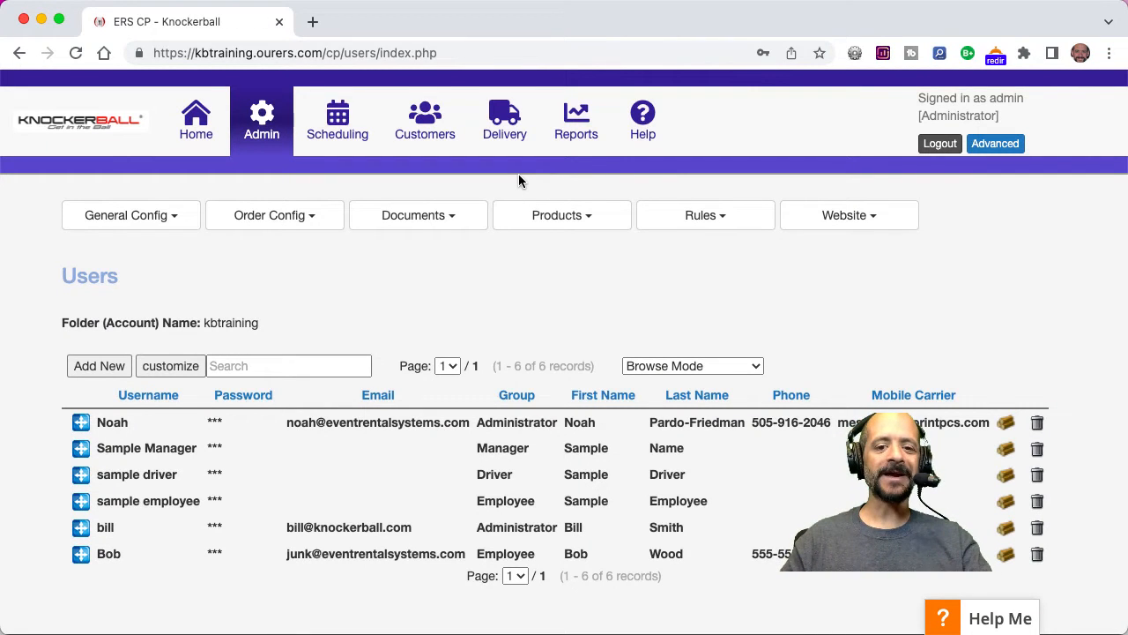
Start a new order-by-date quote from the scheduling area for Saturday, May 28.
click(340, 120)
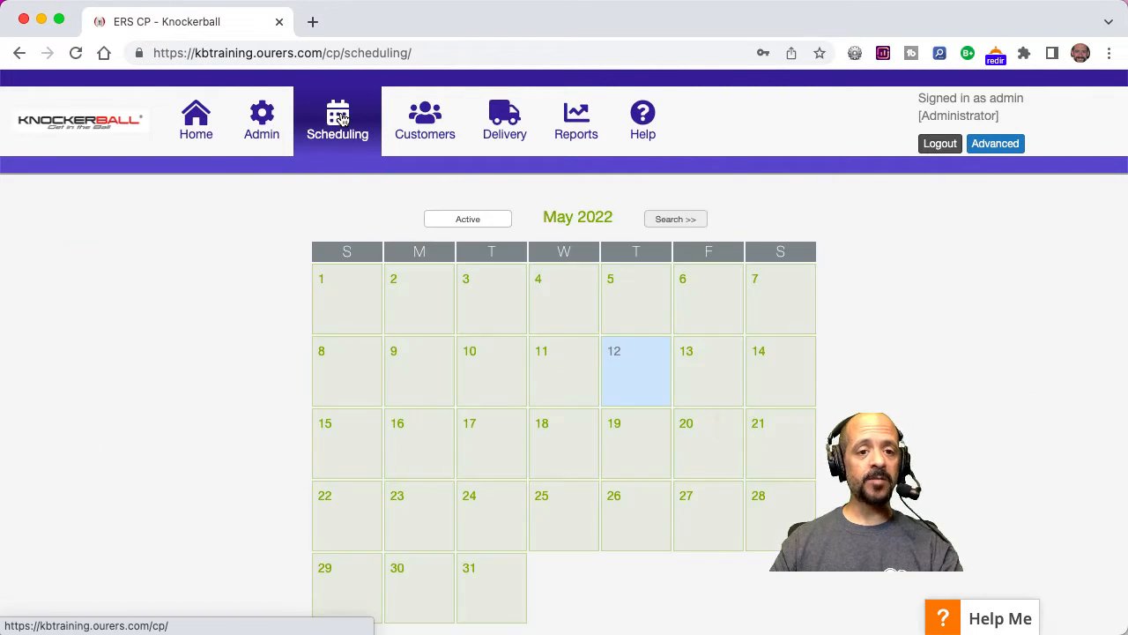
click(407, 219)
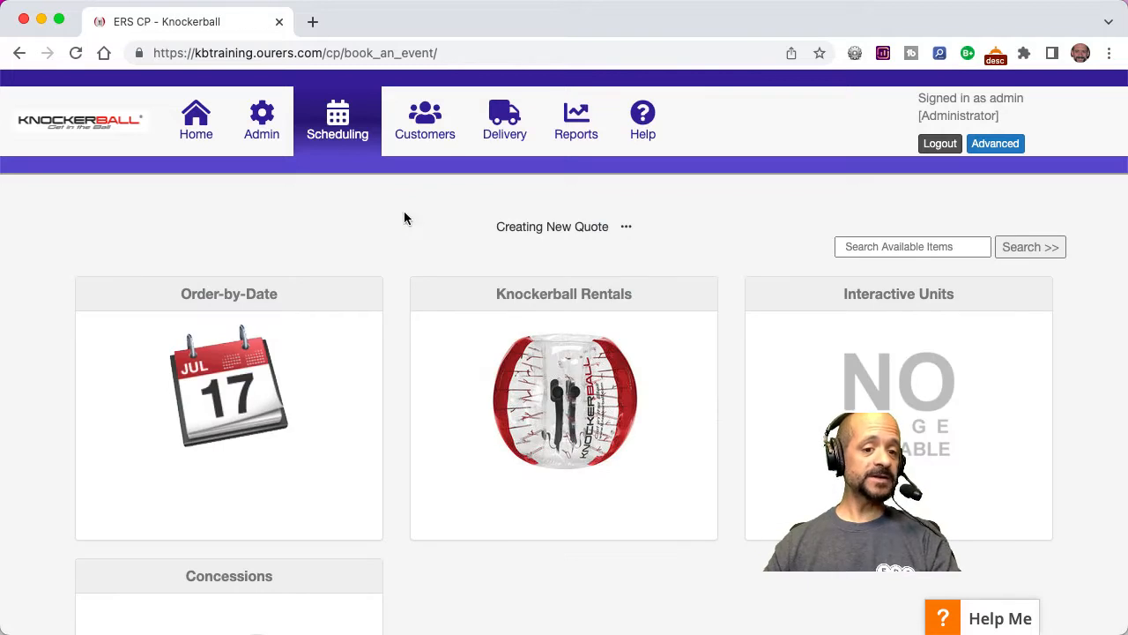
click(234, 385)
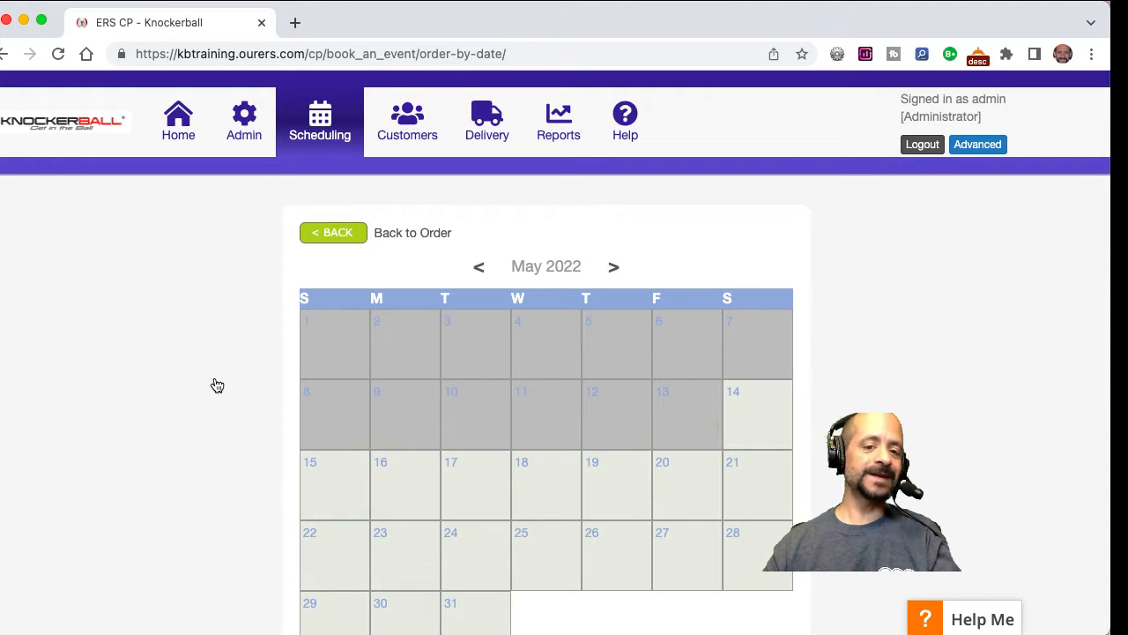
click(758, 545)
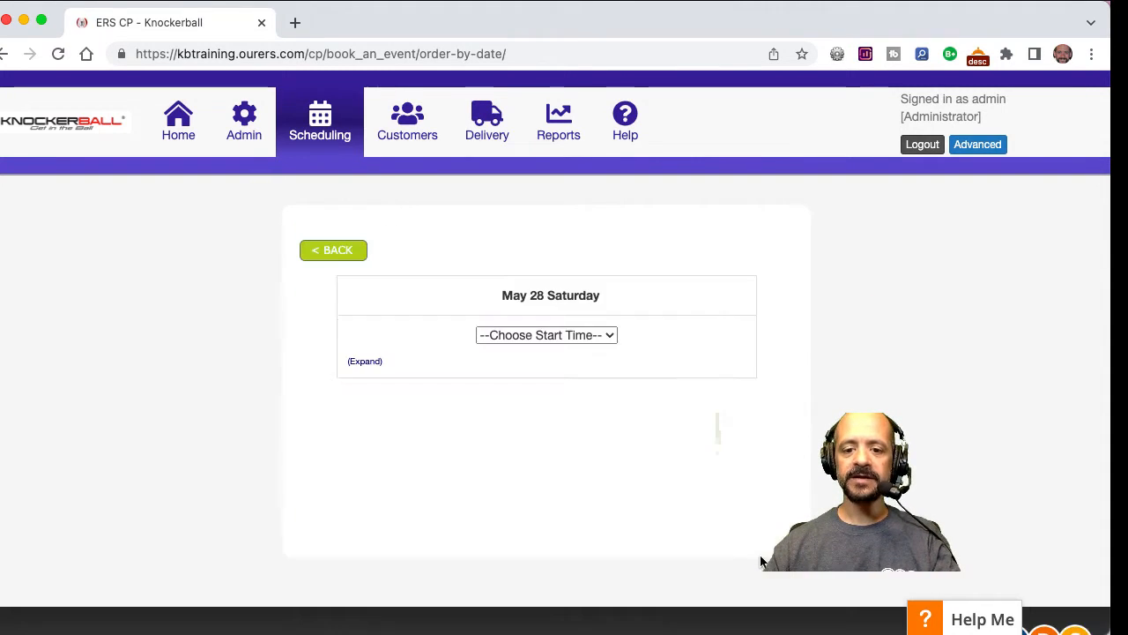
Expand the available start times and set the event time from 7:00 am to 1:00 pm.
click(579, 339)
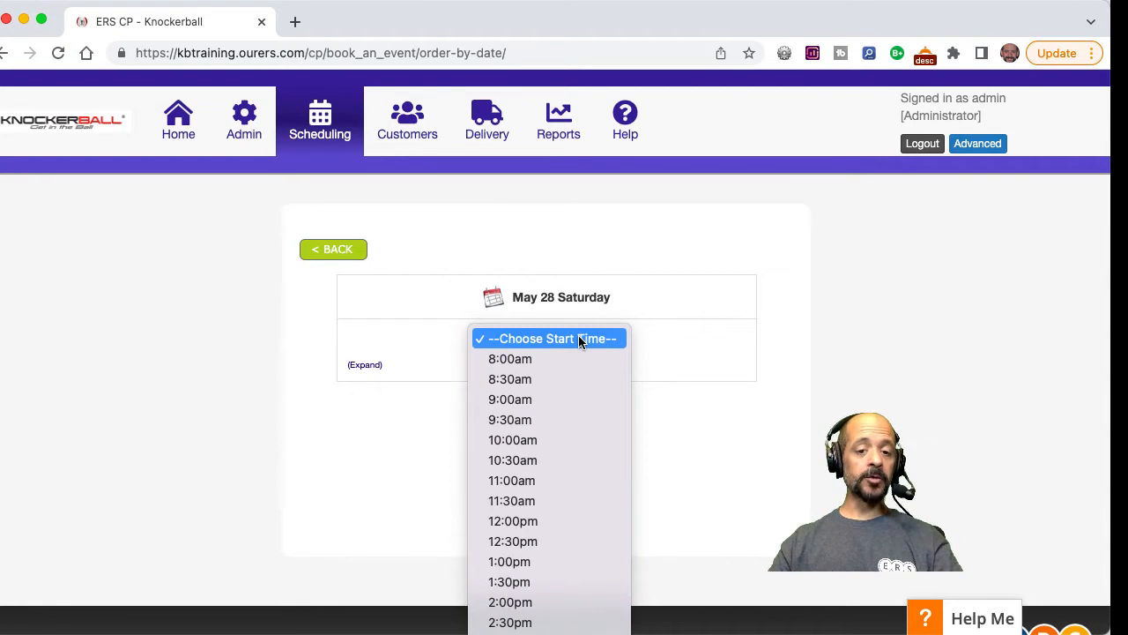
click(578, 338)
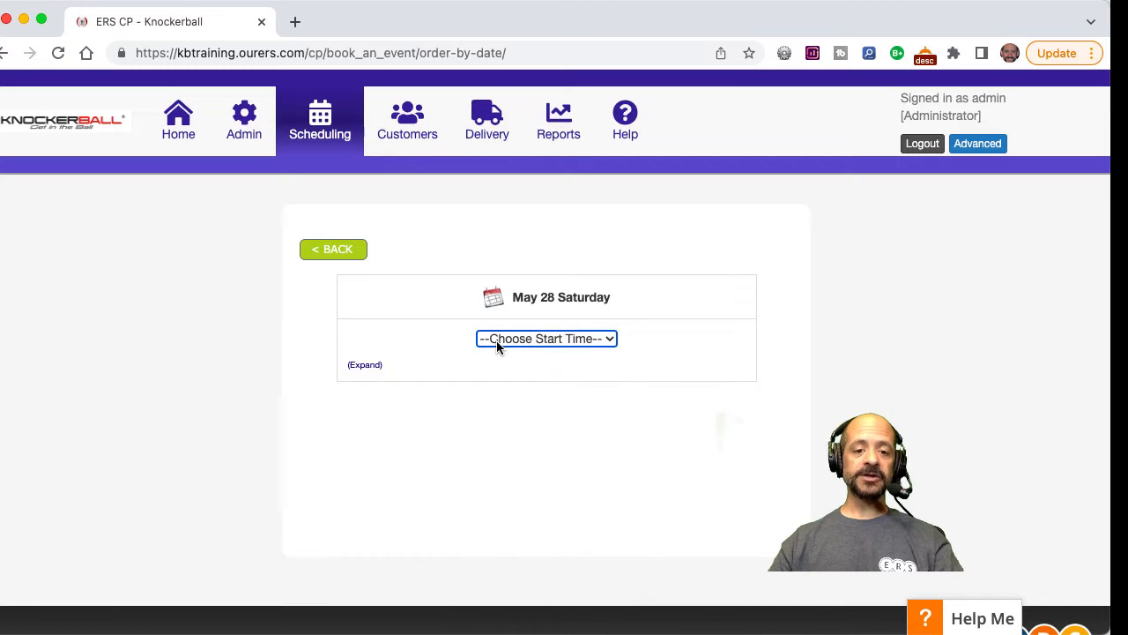
click(364, 365)
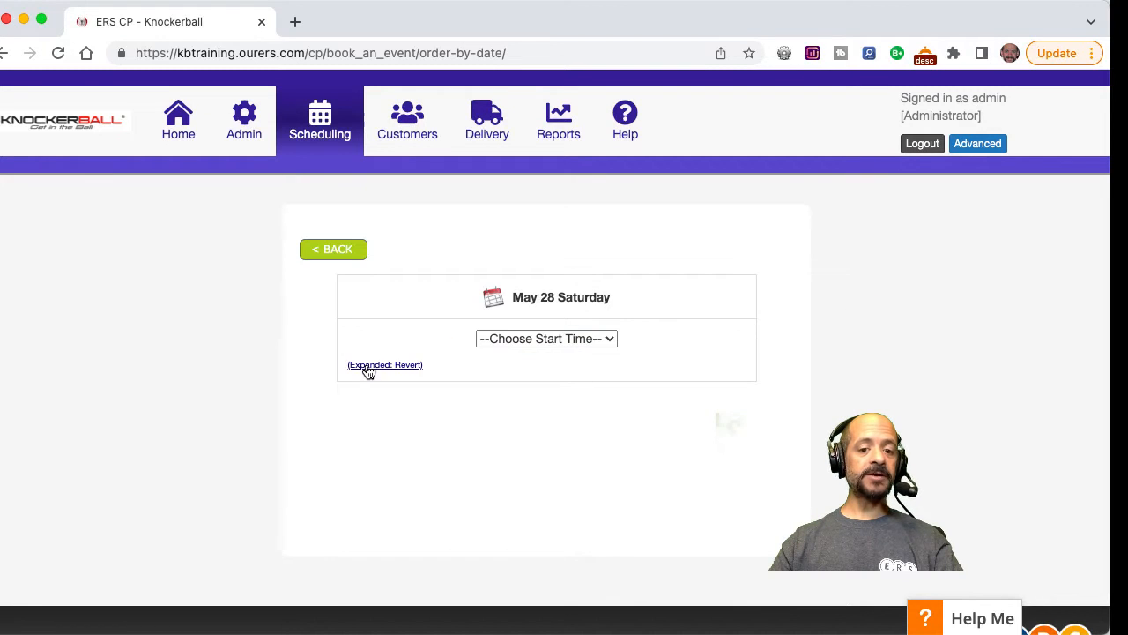
click(516, 342)
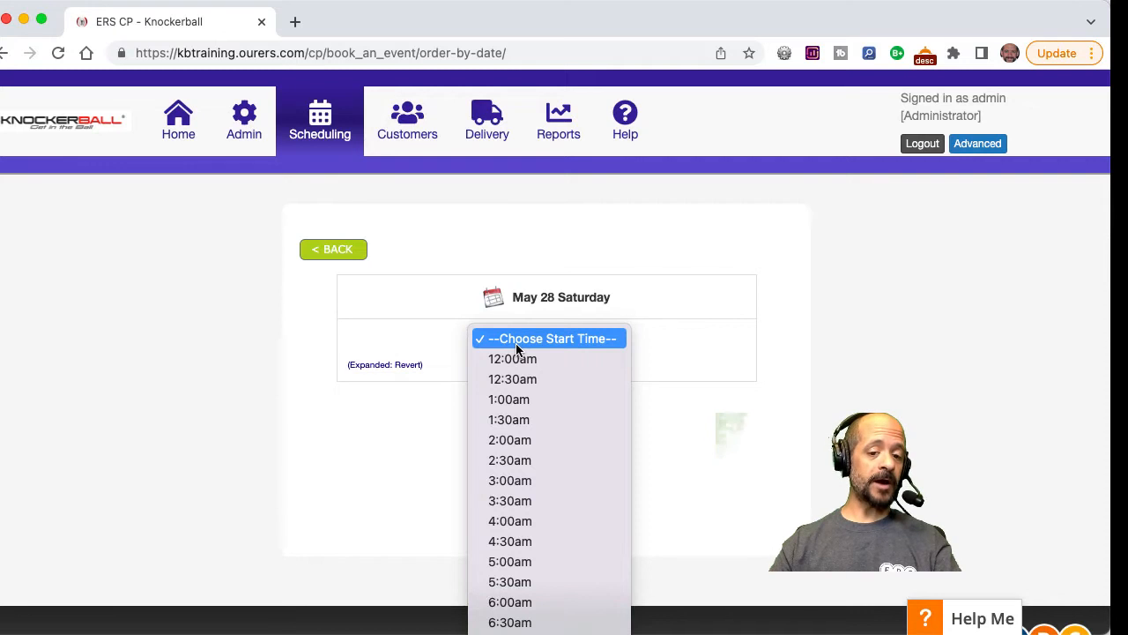
scroll(517, 349, down, 5)
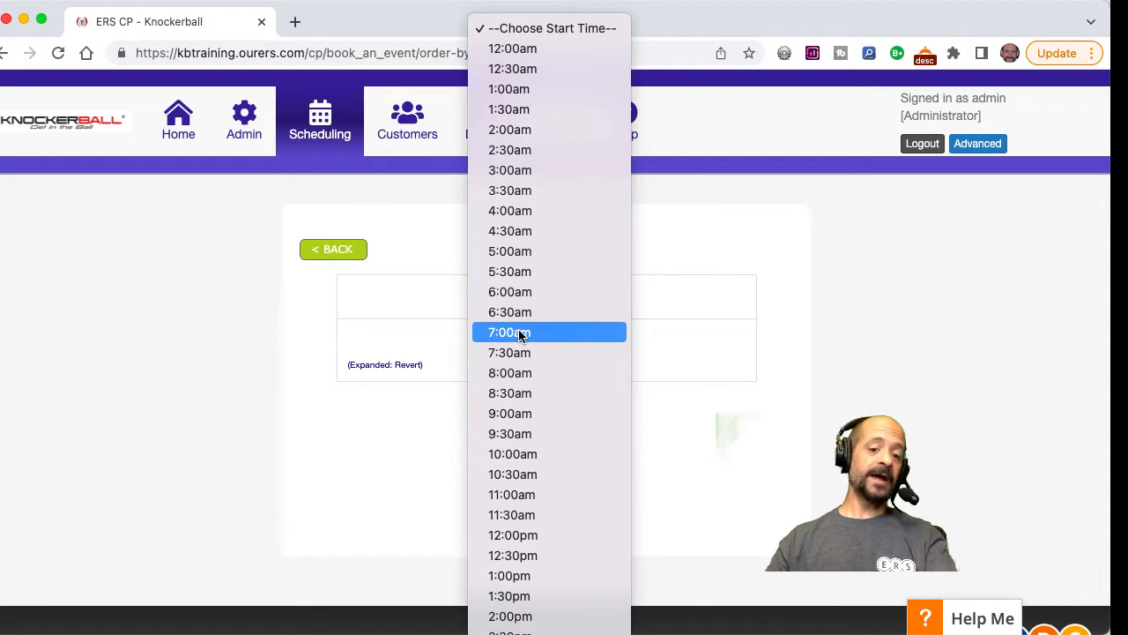
click(518, 333)
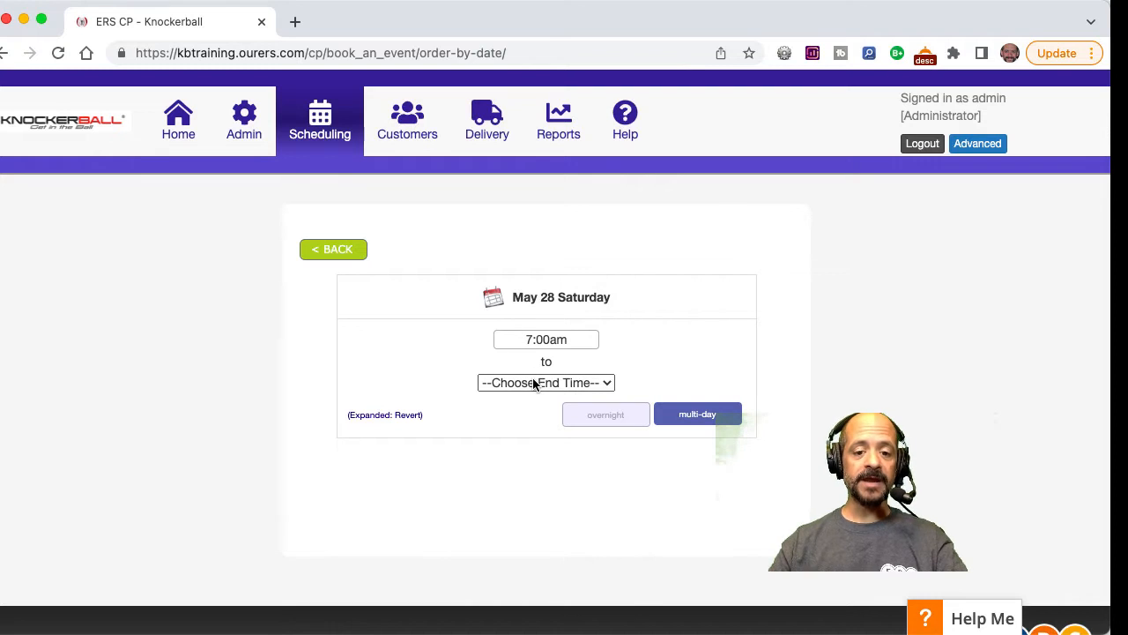
click(533, 381)
click(527, 624)
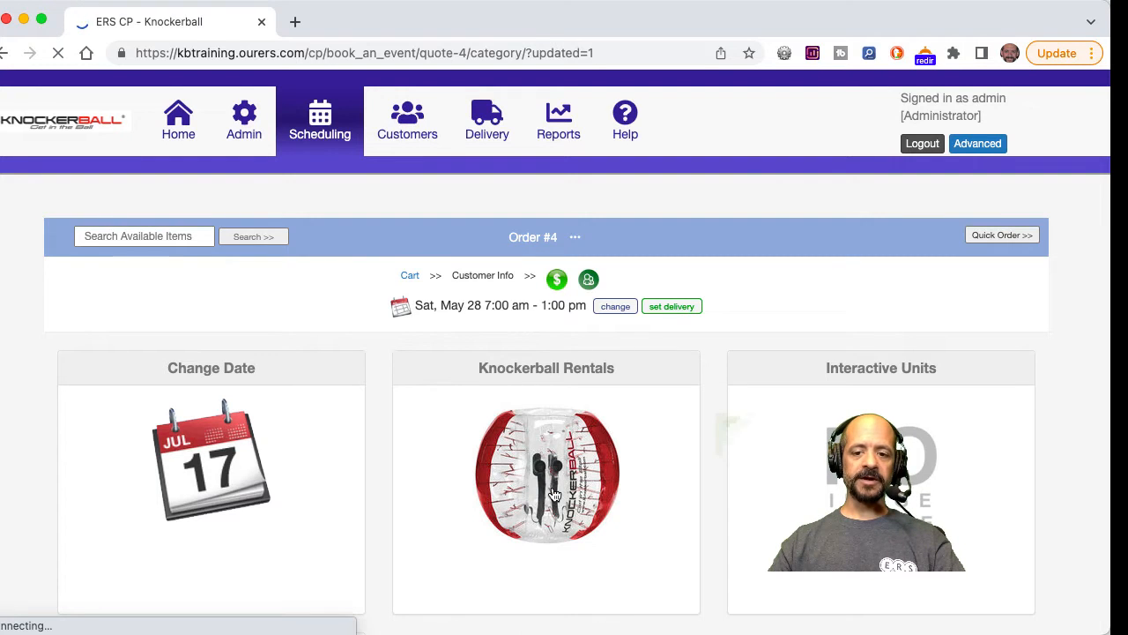
Add the Up to 6 Knockerballs Event Package from the Knockerball Rentals category to the cart.
click(553, 493)
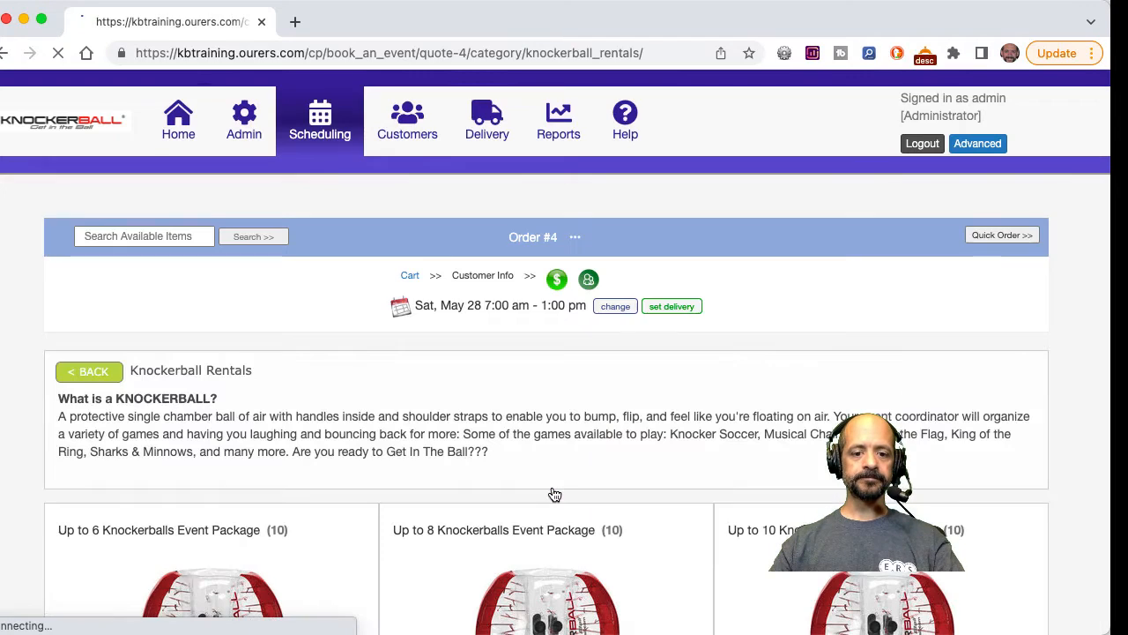
scroll(554, 493, down, 5)
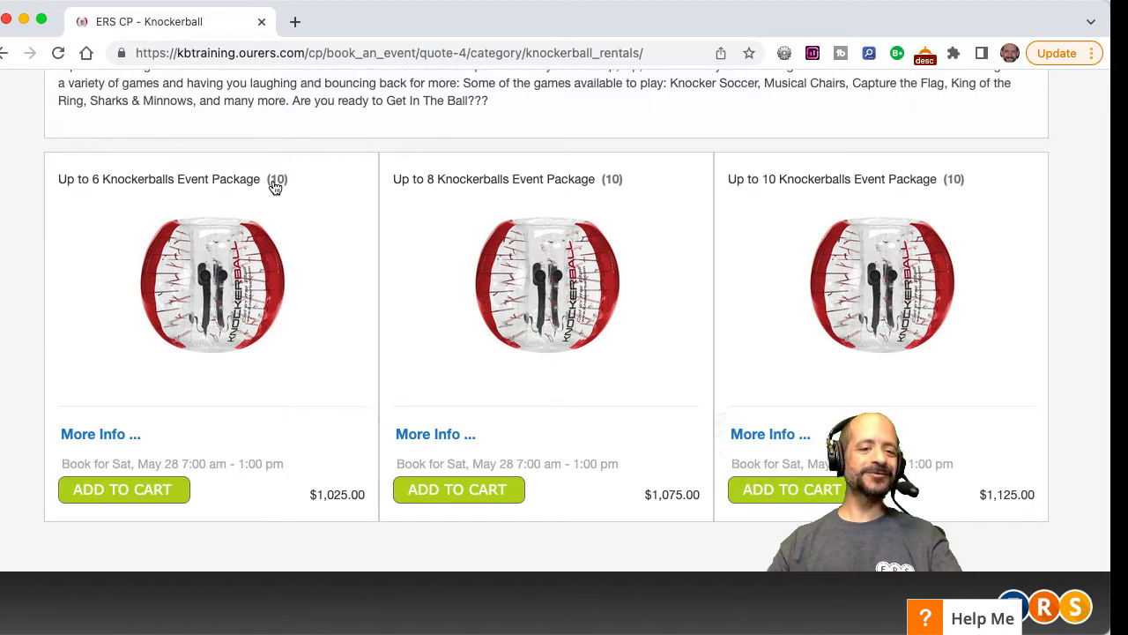
click(119, 491)
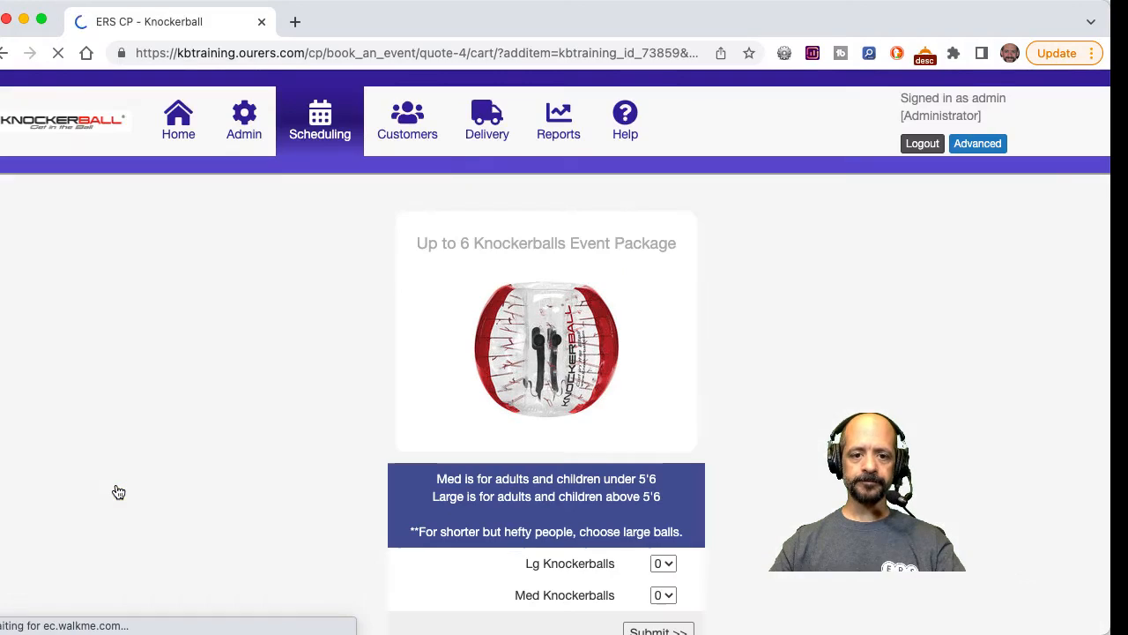
Choose 2 large and 4 medium Knockerballs for the event package and submit the selection.
scroll(732, 485, down, 3)
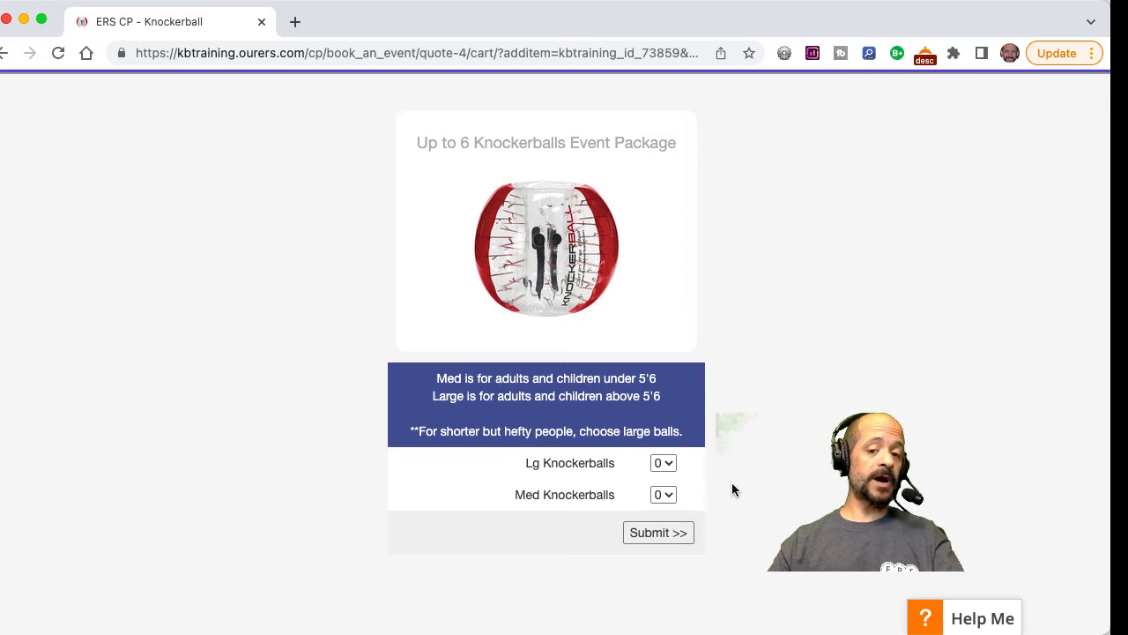
click(667, 464)
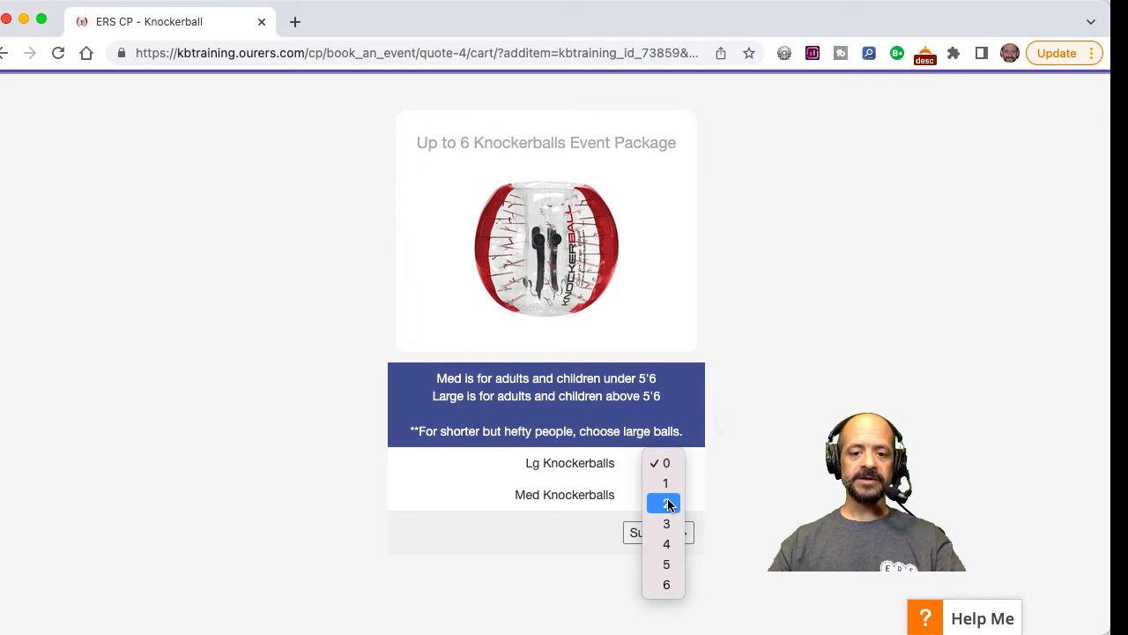
click(668, 504)
click(666, 496)
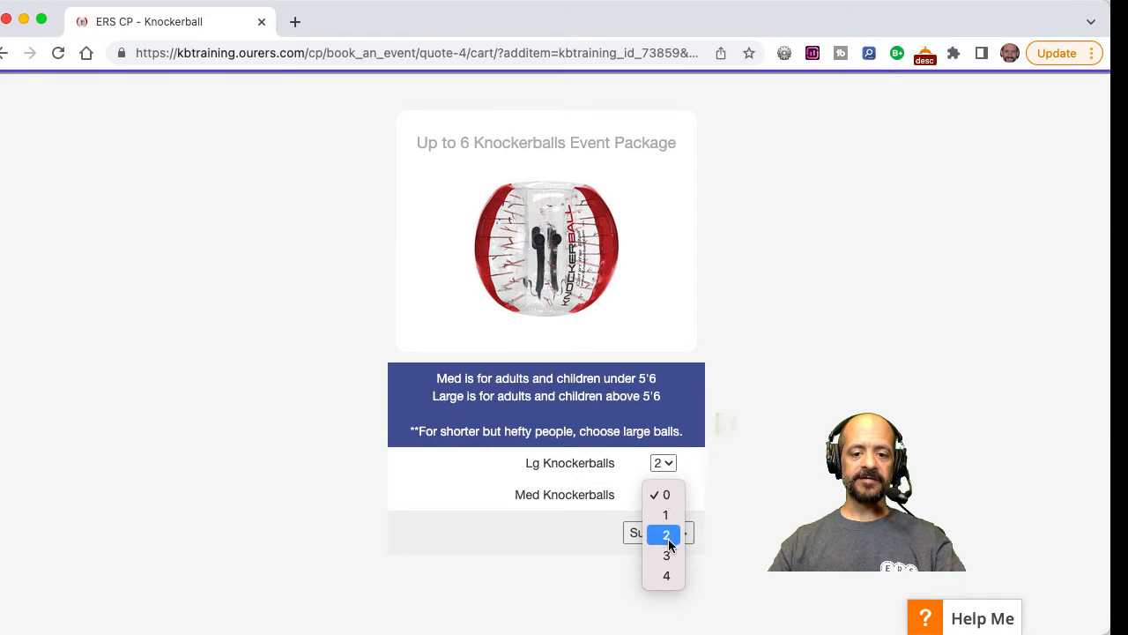
click(666, 576)
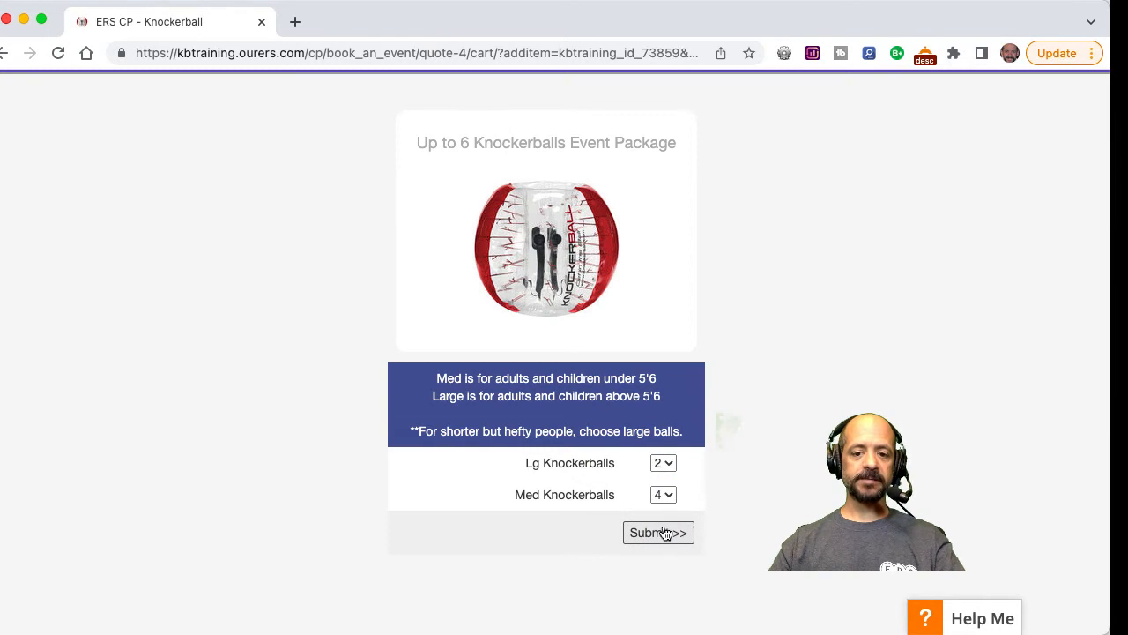
click(664, 532)
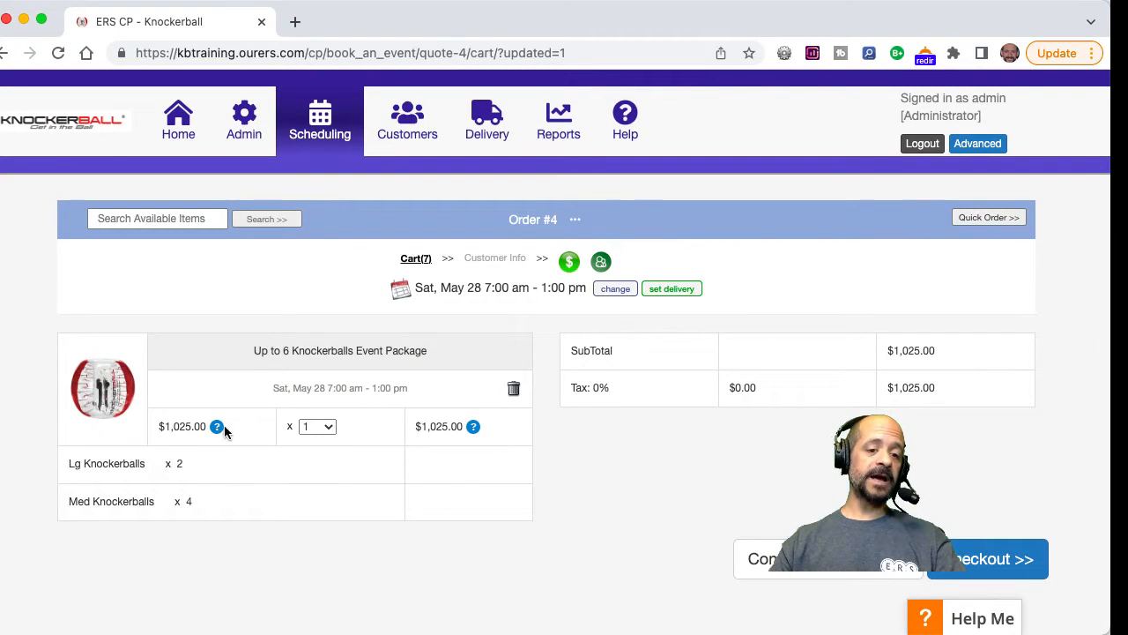
Apply a $25 discount to the Up to 6 Knockerballs Event Package in the cart.
click(180, 428)
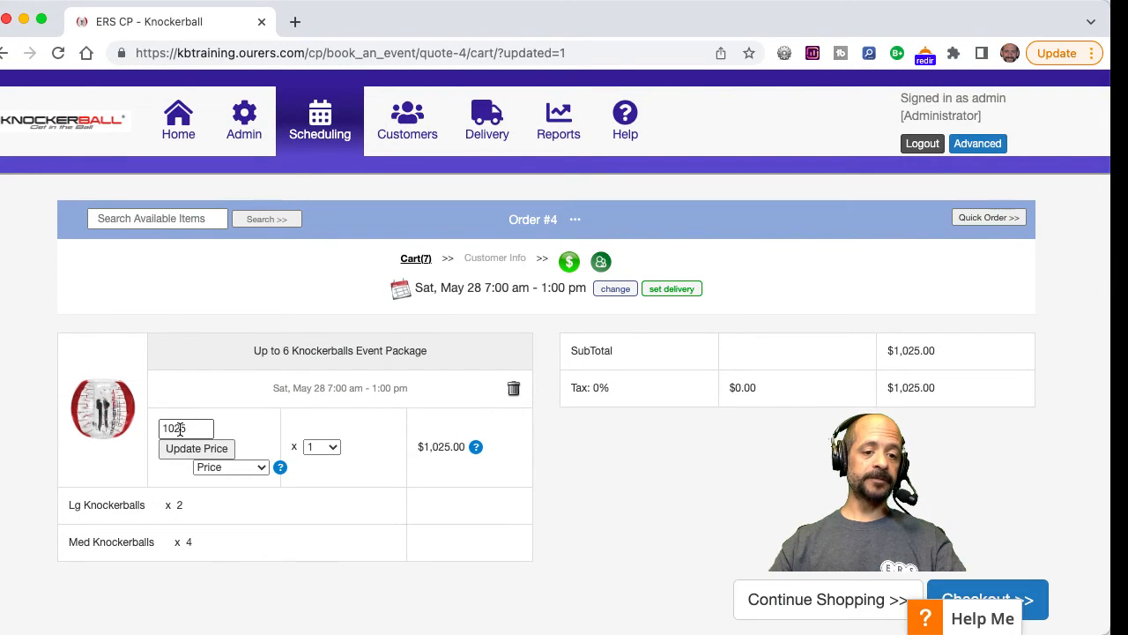
click(222, 467)
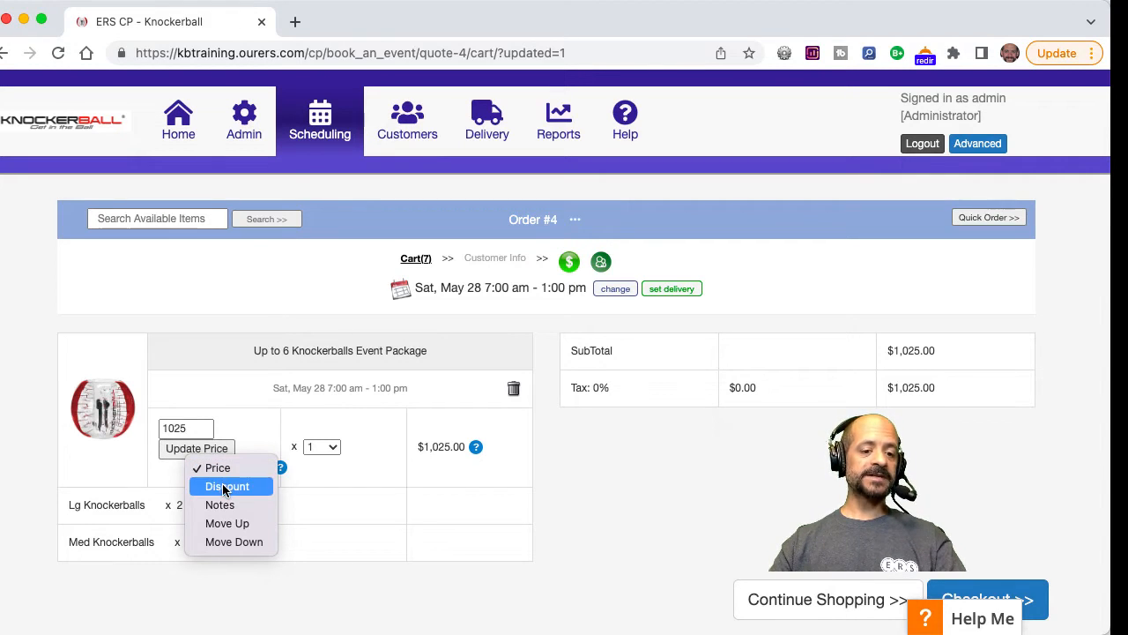
click(223, 485)
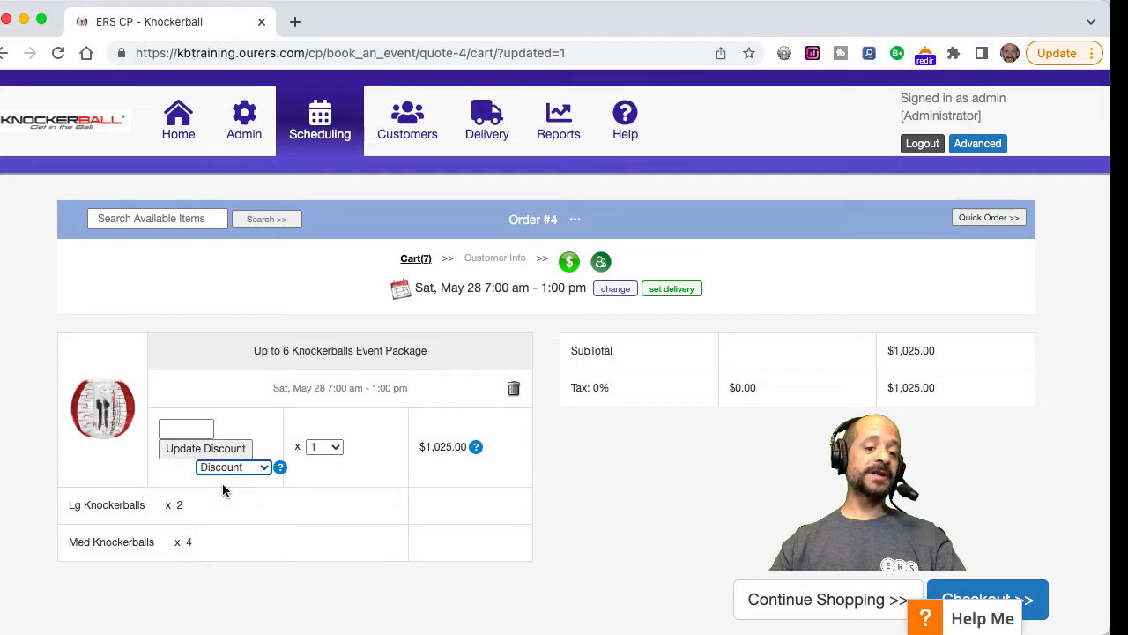
click(187, 429)
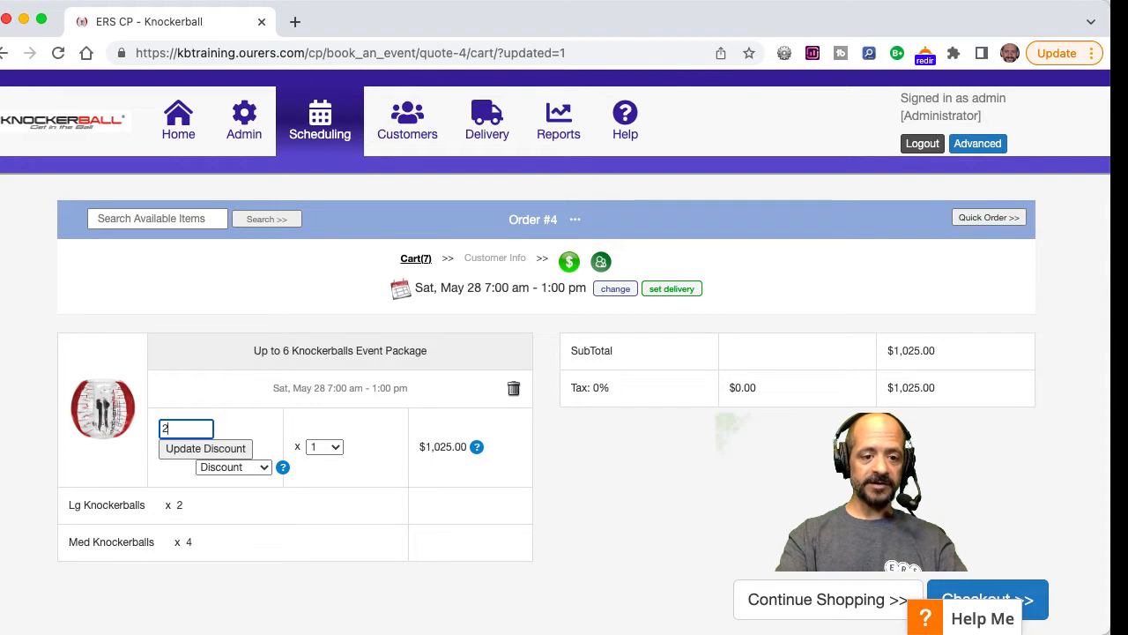
click(202, 449)
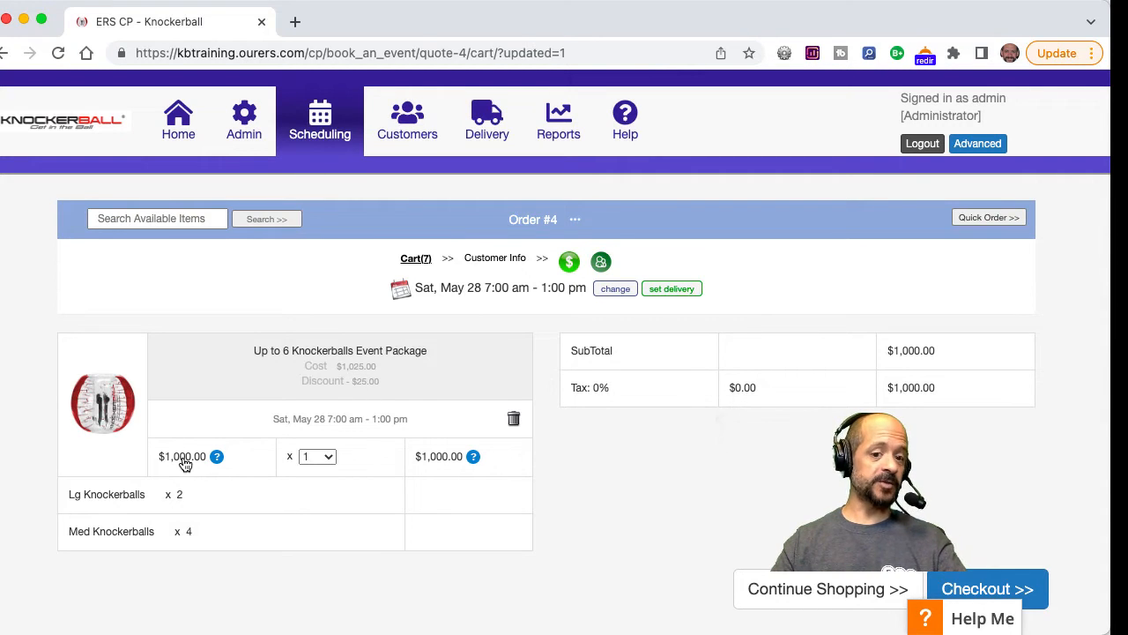
Review the price explanation for the event package's line total, then dismiss it.
click(438, 457)
scroll(563, 228, down, 3)
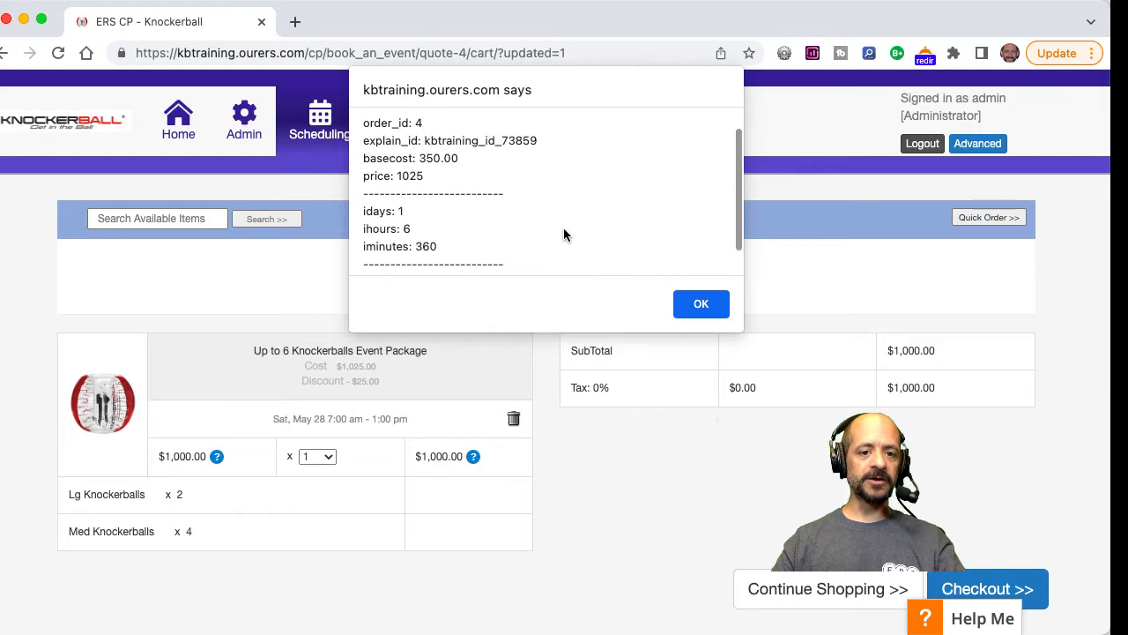
scroll(564, 234, up, 3)
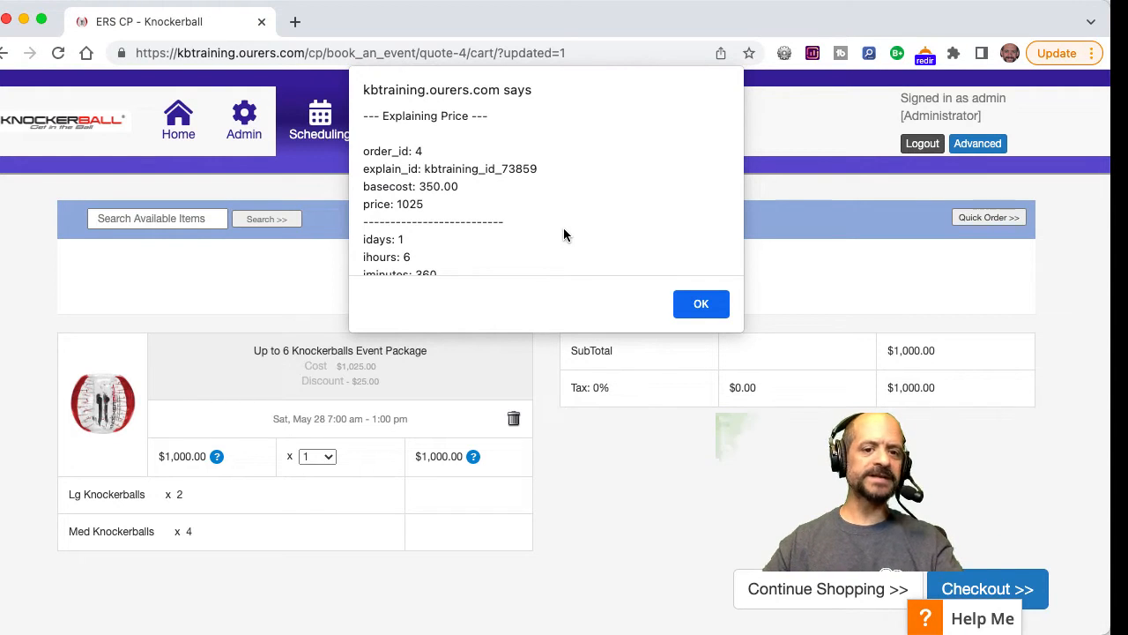
click(700, 303)
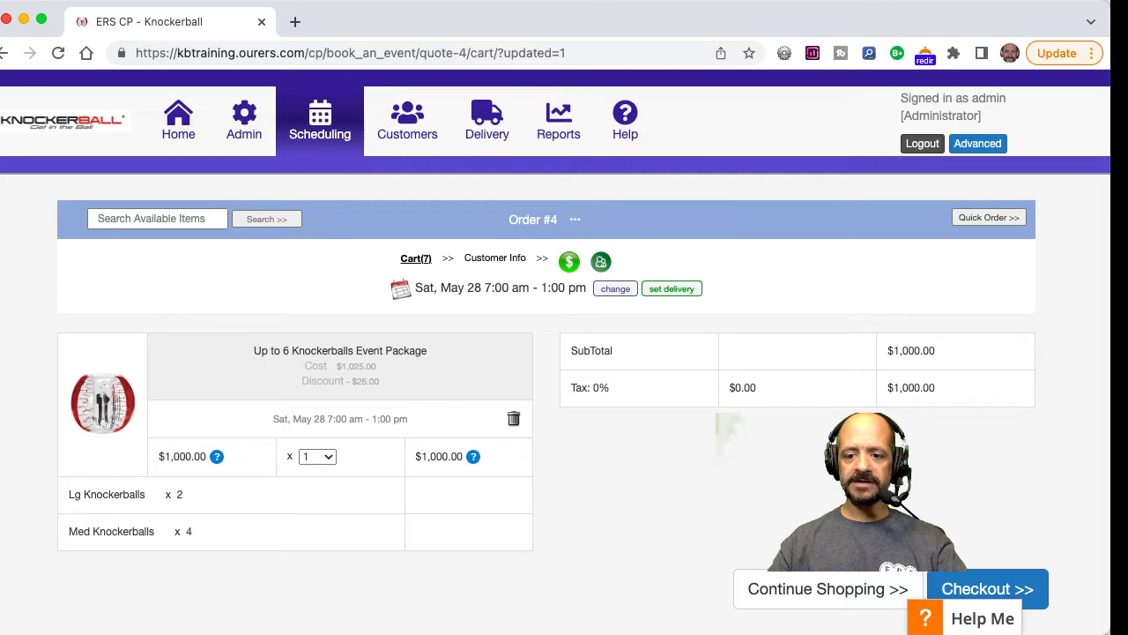
Proceed to checkout and search the existing customers by the customer's first name, then close the search.
click(987, 589)
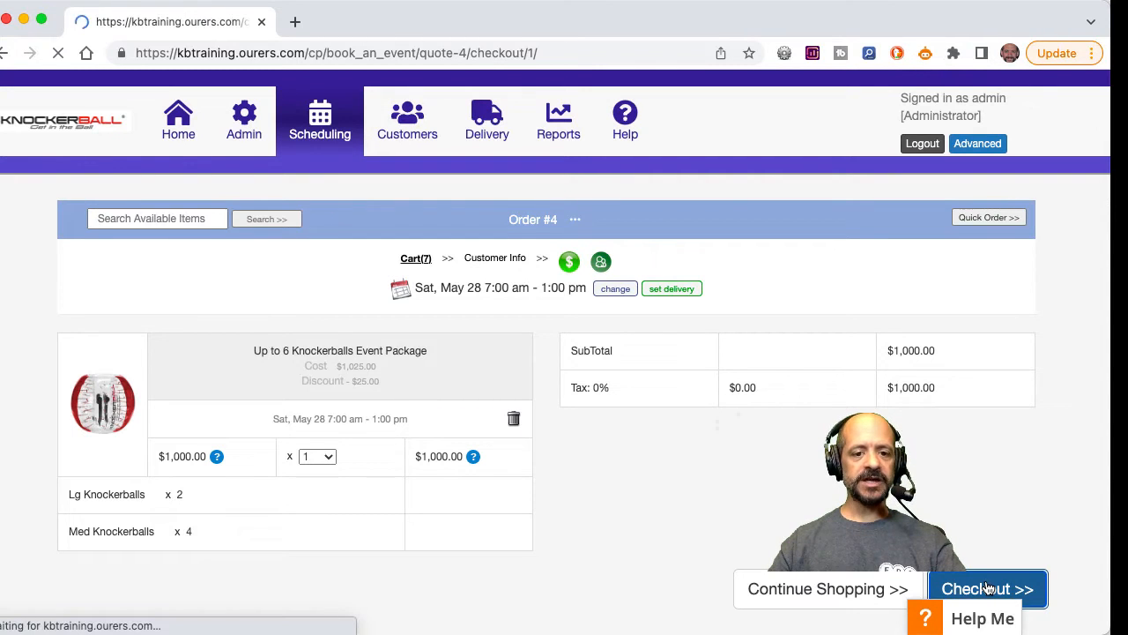
scroll(988, 587, down, 1)
scroll(988, 588, down, 2)
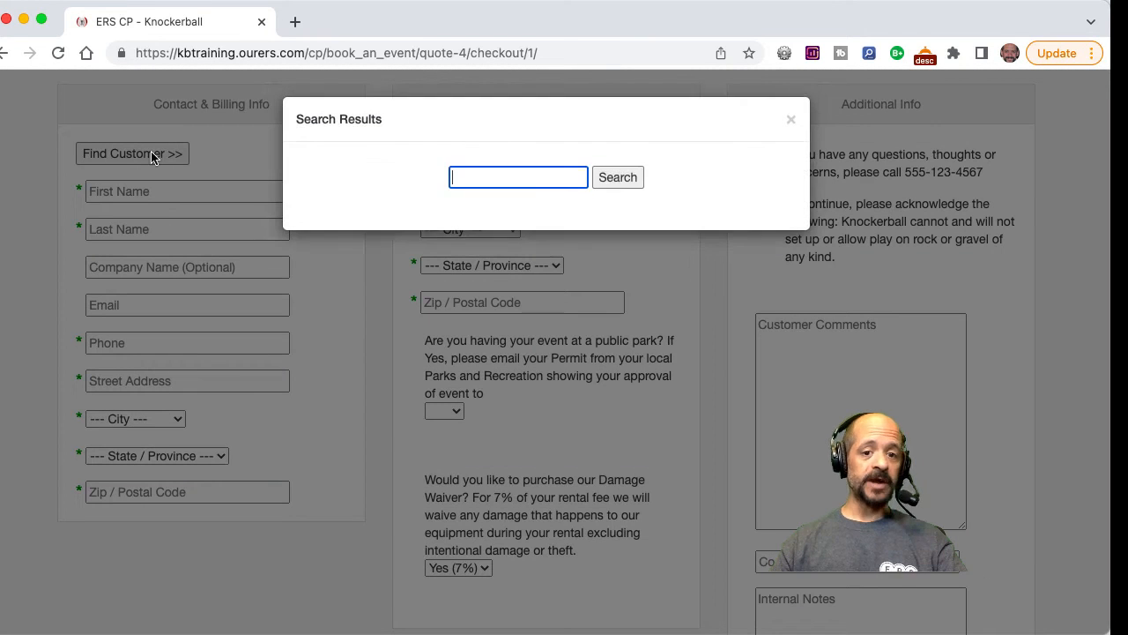
text(Noah)
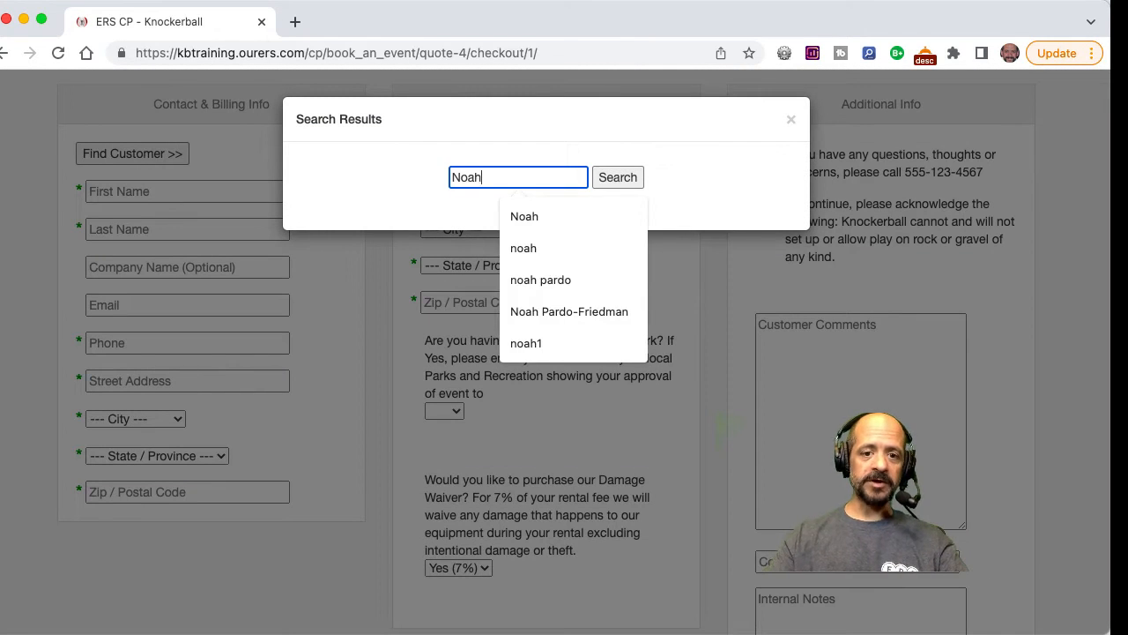
click(531, 211)
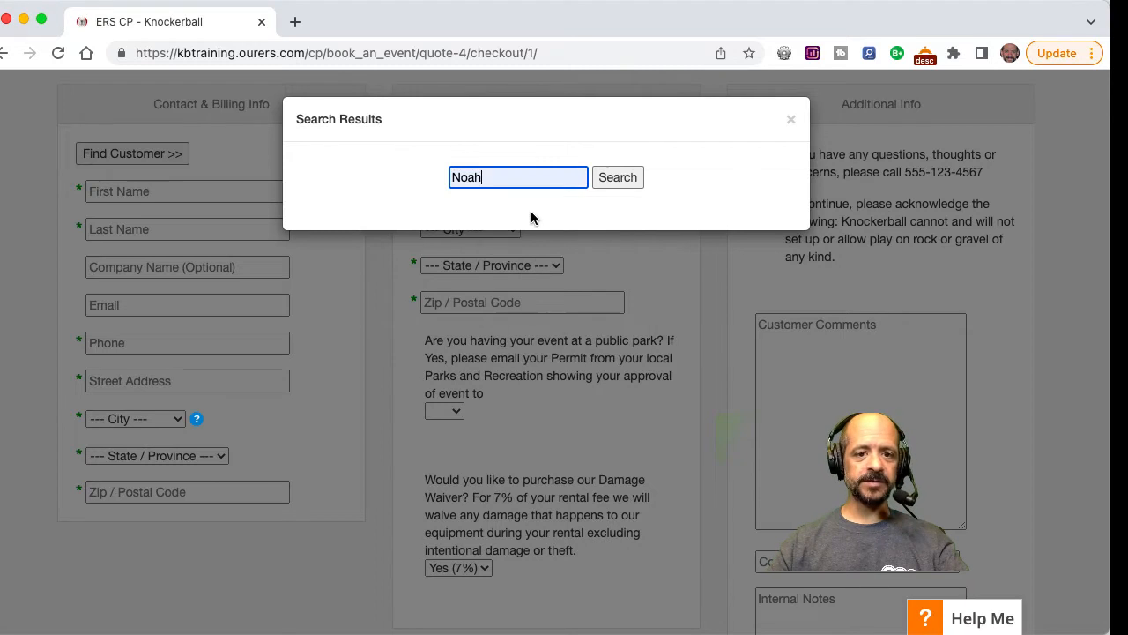
click(616, 181)
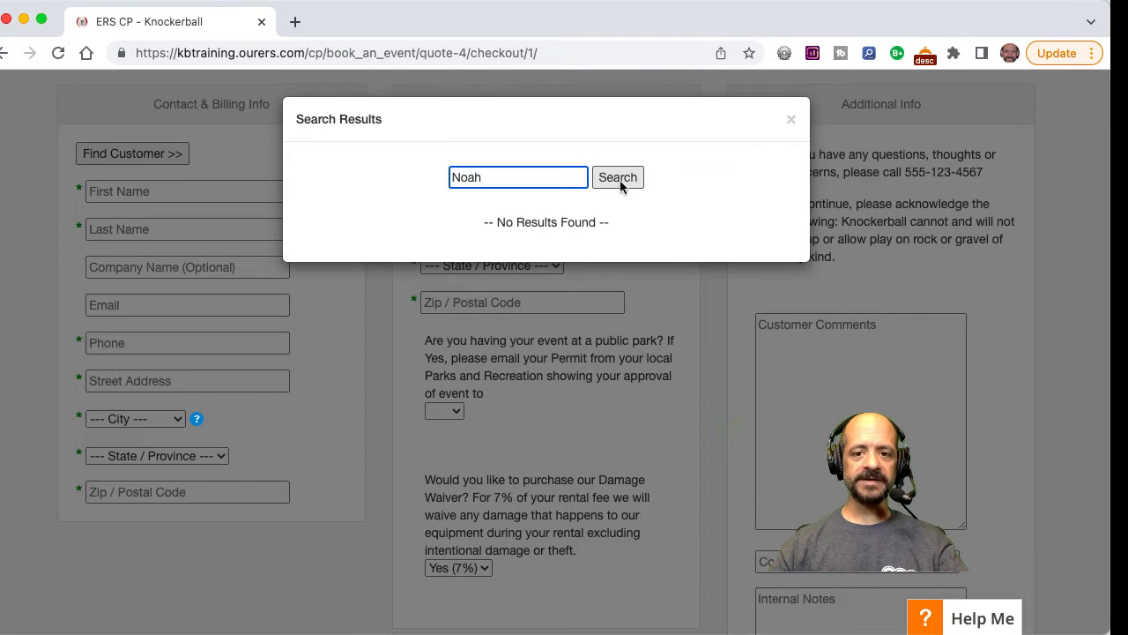
click(791, 121)
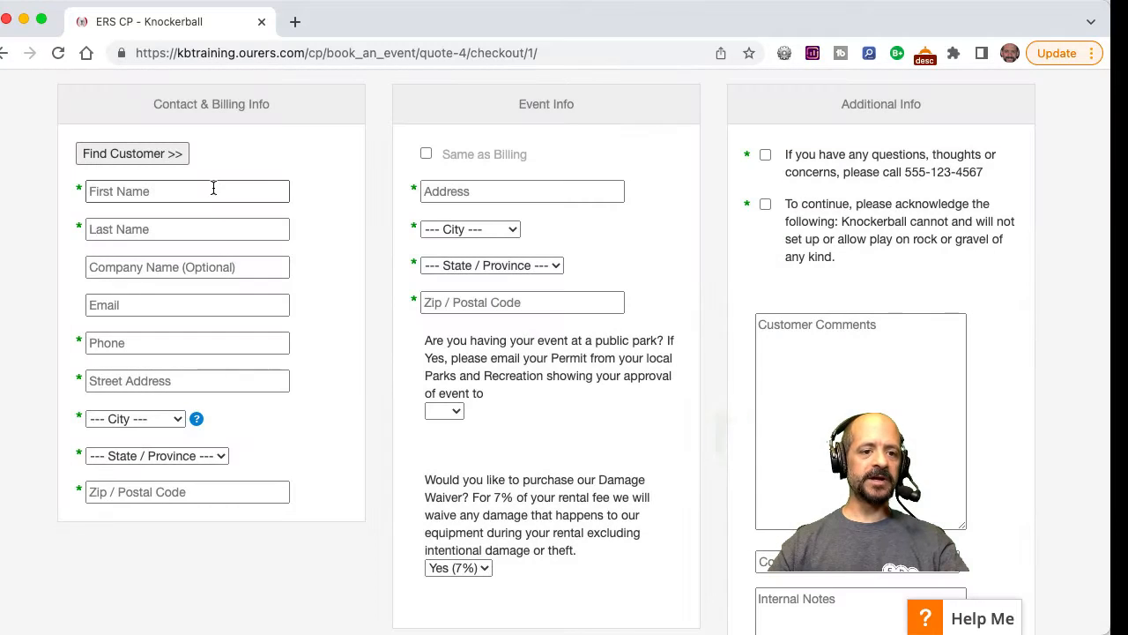
Fill in the contact and billing info from the customer's saved address entry and set the event address to the same as billing.
click(194, 189)
text(Noah)
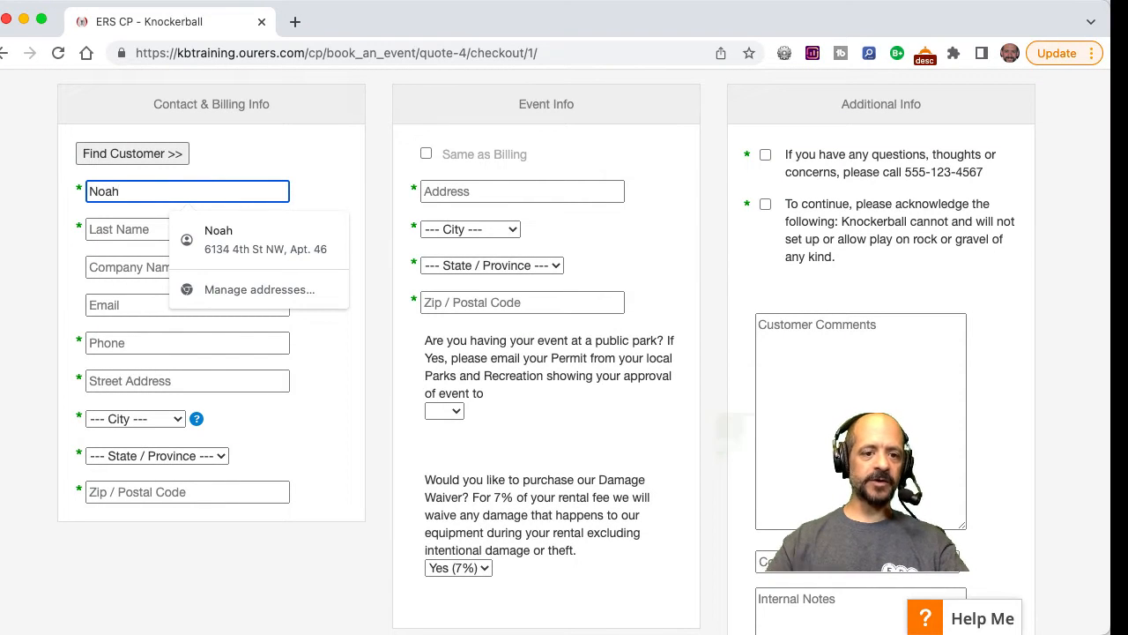
click(238, 240)
click(425, 153)
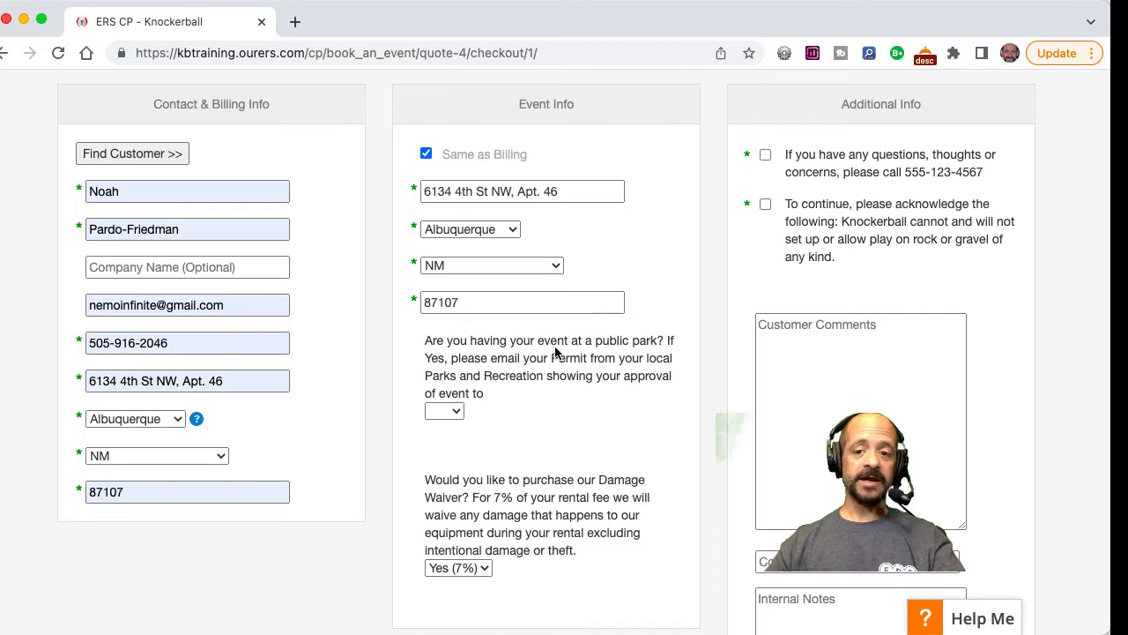
Accept both required acknowledgements in the additional info, leave the customer status unselected, and continue to the payment page.
click(765, 155)
click(765, 205)
scroll(719, 332, down, 5)
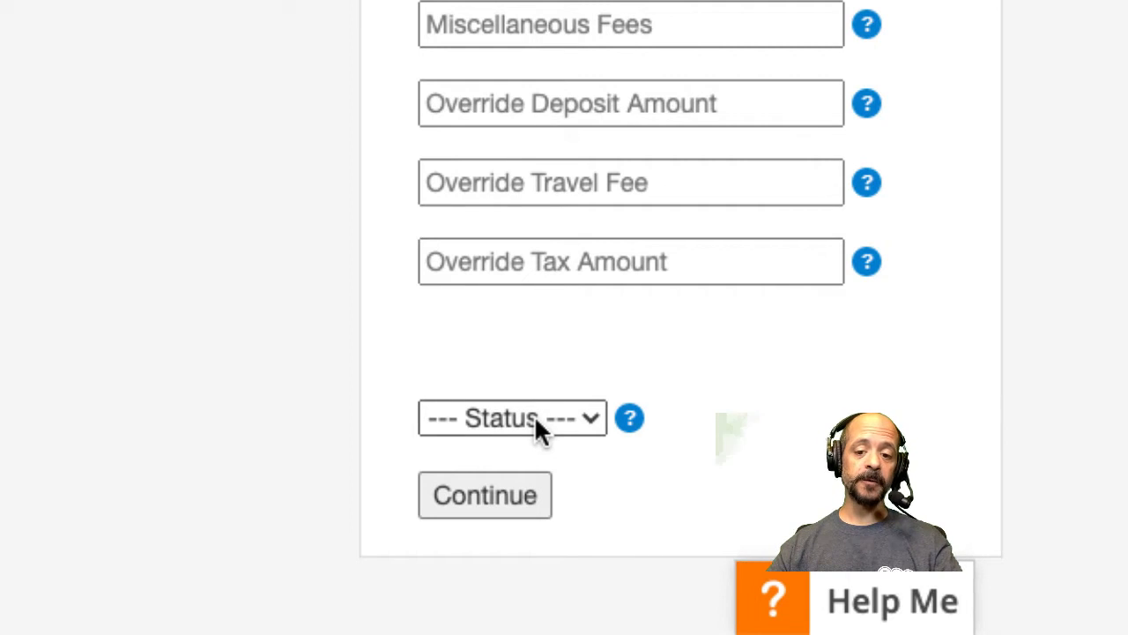
click(537, 422)
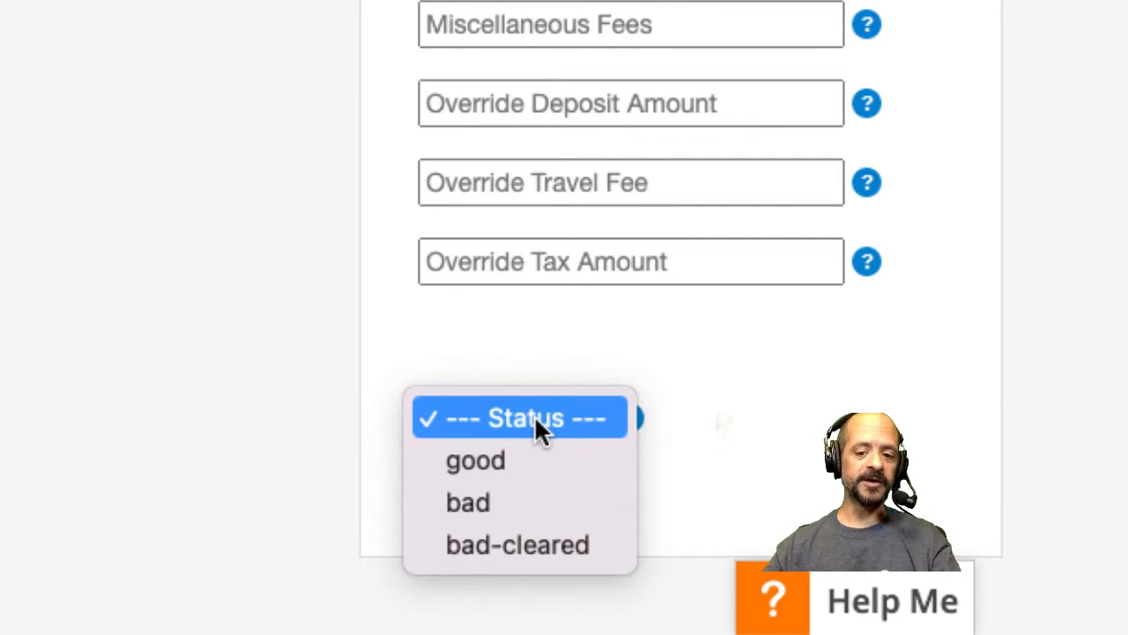
click(535, 417)
mouse_move(630, 418)
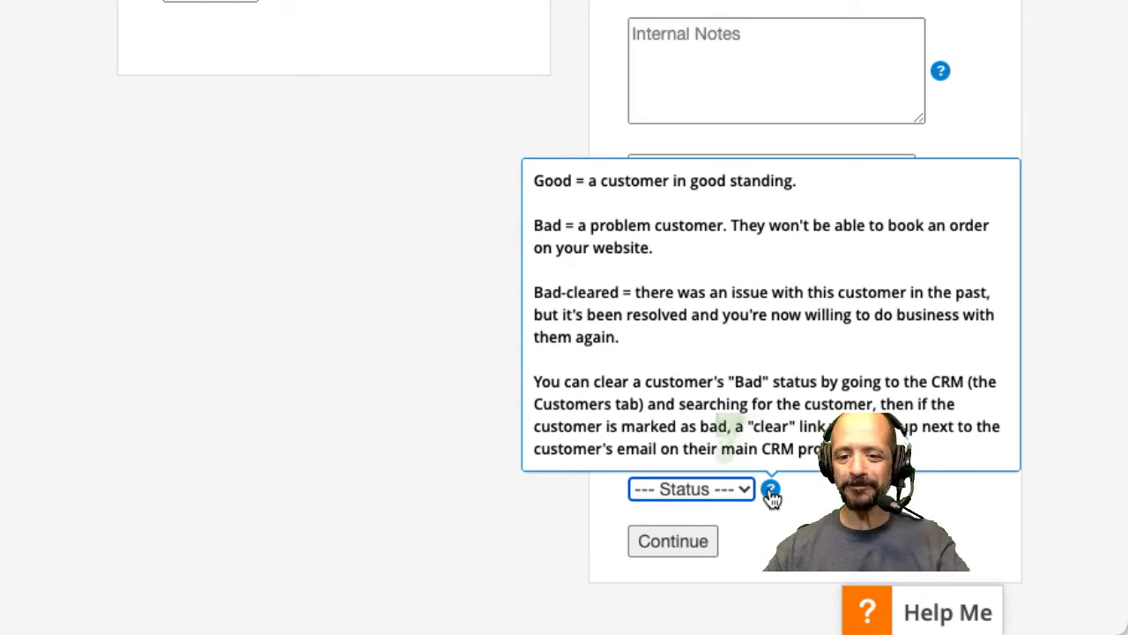
click(674, 545)
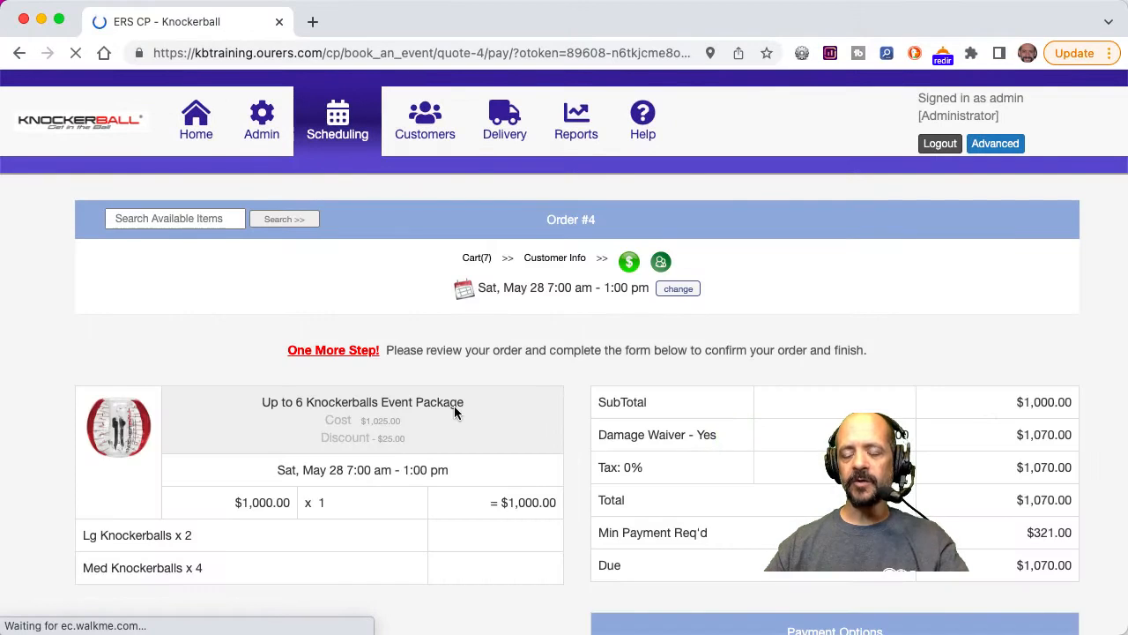
Choose Cash as the payment type with the Pay Deposit Due ($321.00) option, and submit the order with a receipt sent.
scroll(514, 442, down, 3)
scroll(512, 435, down, 3)
click(745, 379)
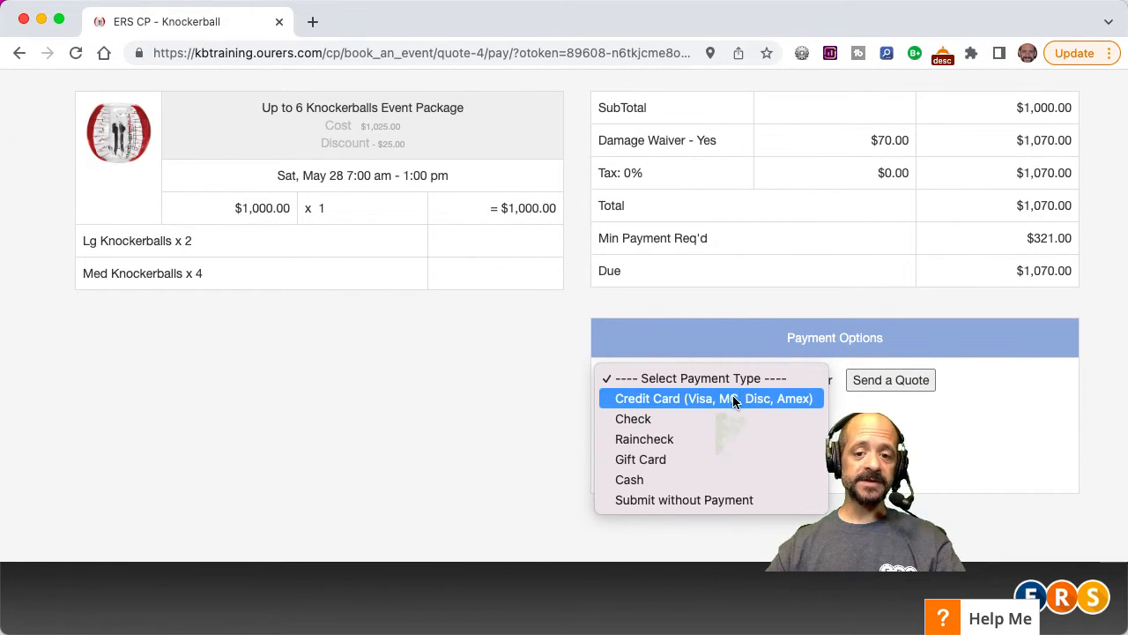
click(674, 480)
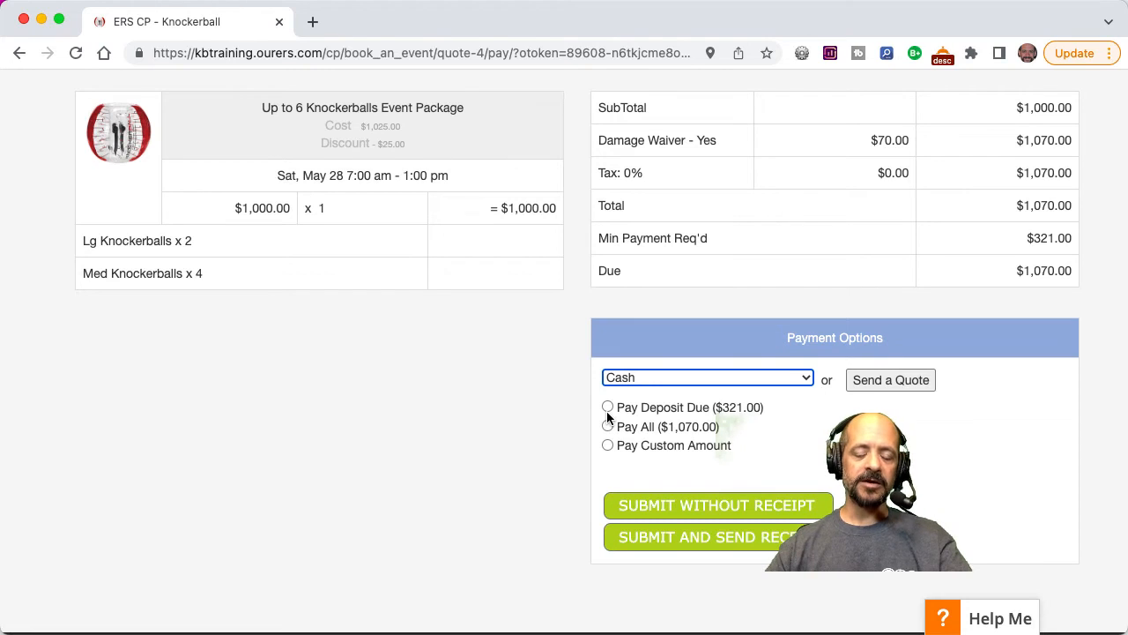
click(608, 407)
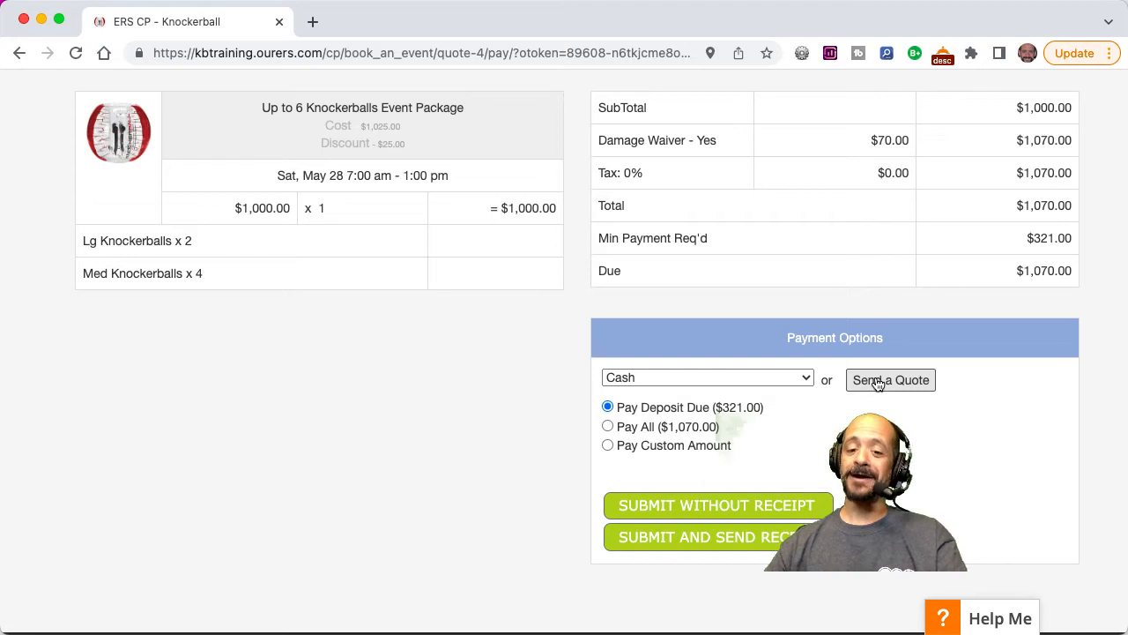
click(709, 539)
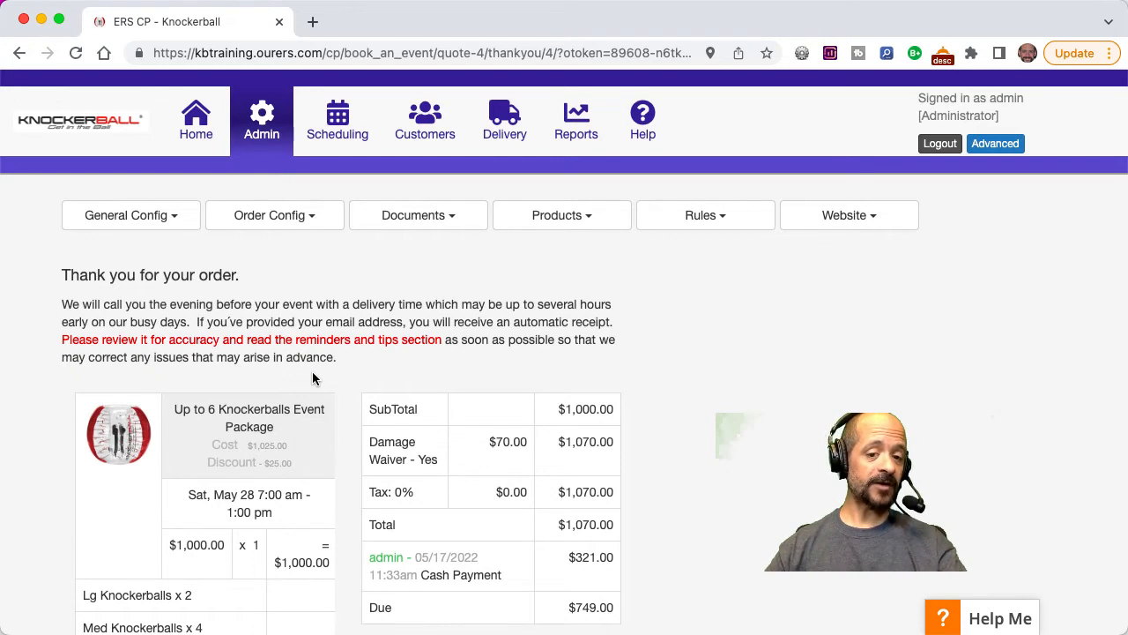
Switch to the Gmail inbox in a new browser tab.
click(314, 33)
text(mailchimp)
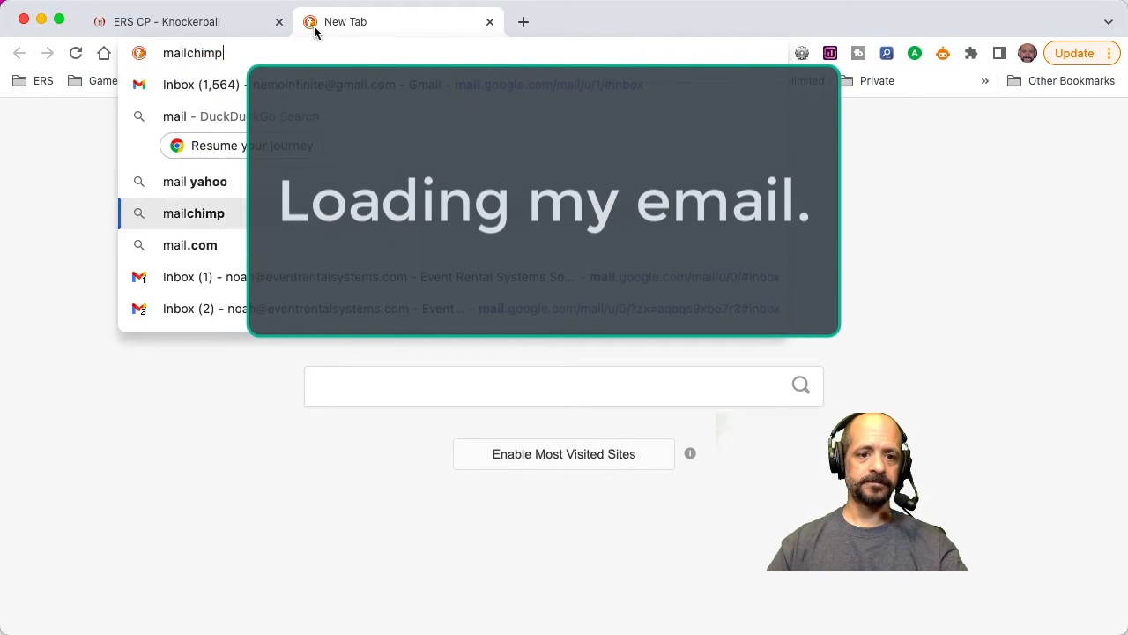
key(Down)
key(Down)
key(Return)
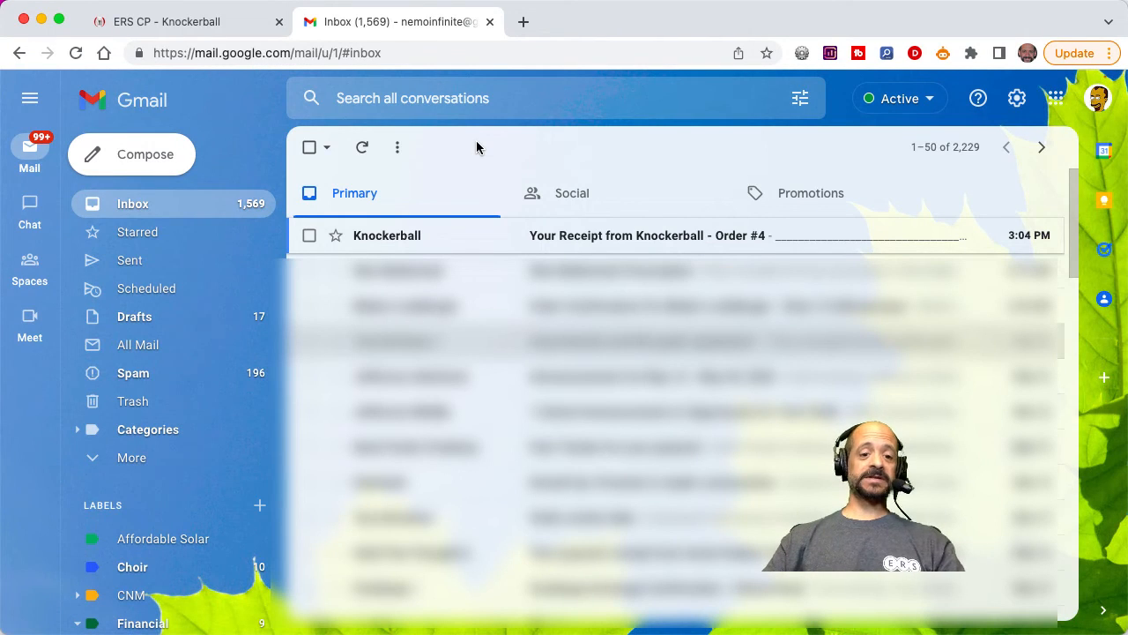
Open the Knockerball receipt email, review its event details, price breakdown and contract links, and close the mail tab.
click(446, 233)
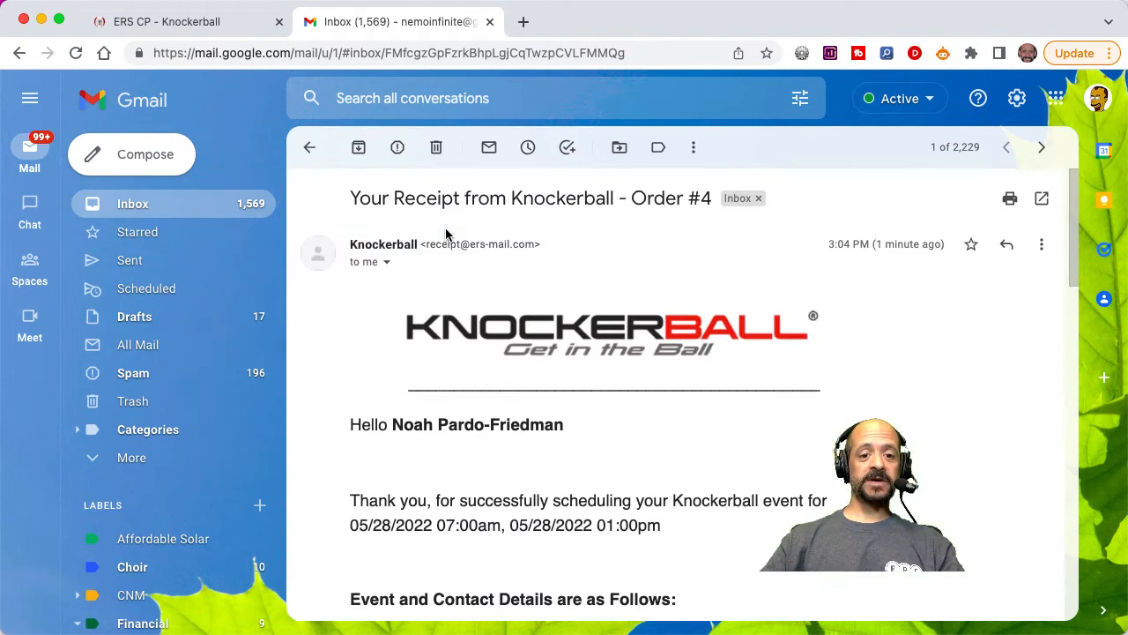
scroll(532, 444, down, 5)
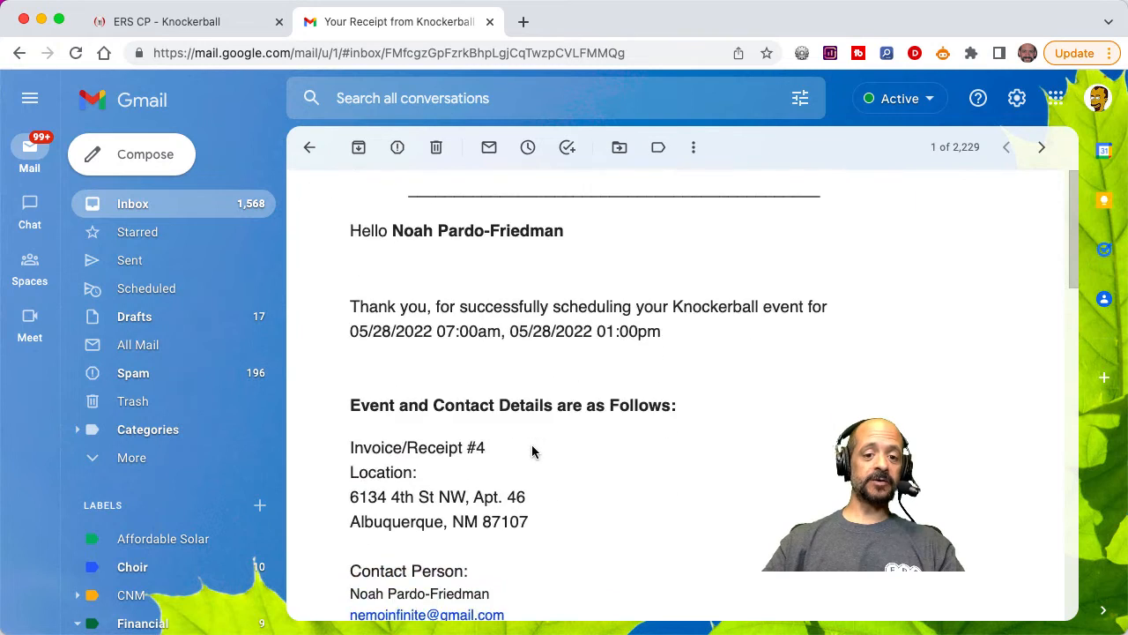
scroll(531, 444, down, 10)
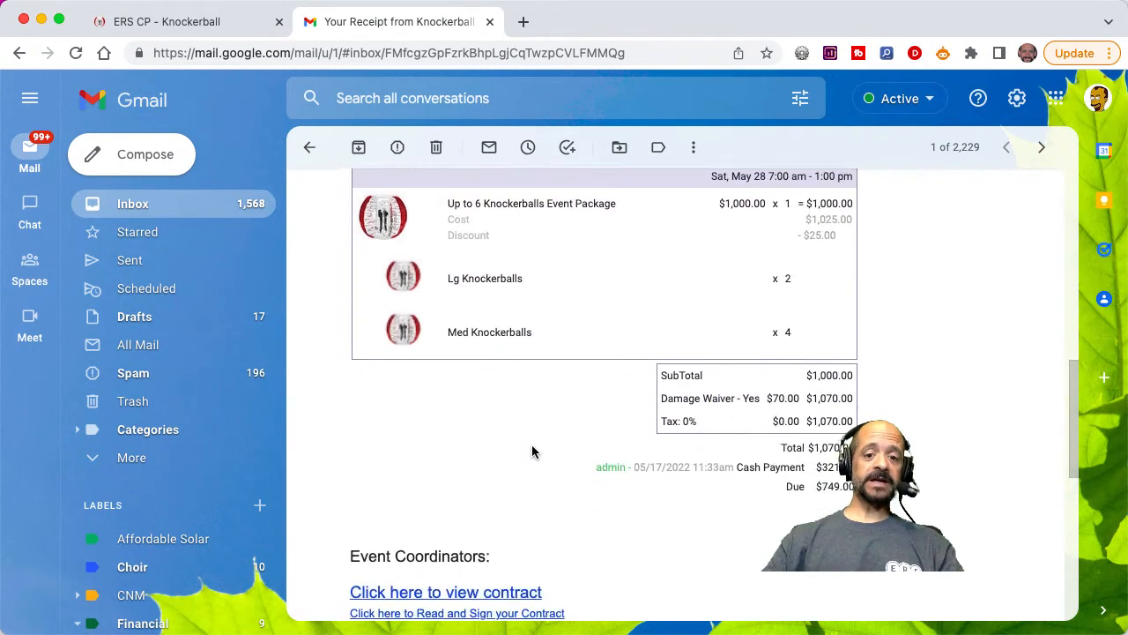
scroll(532, 446, down, 6)
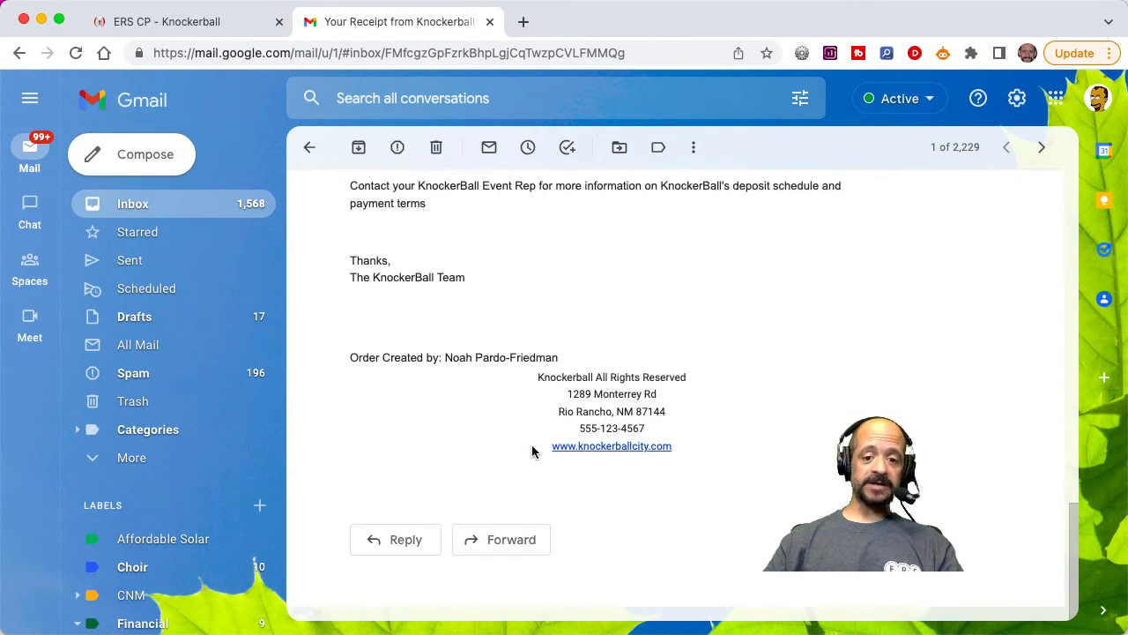
scroll(531, 452, up, 20)
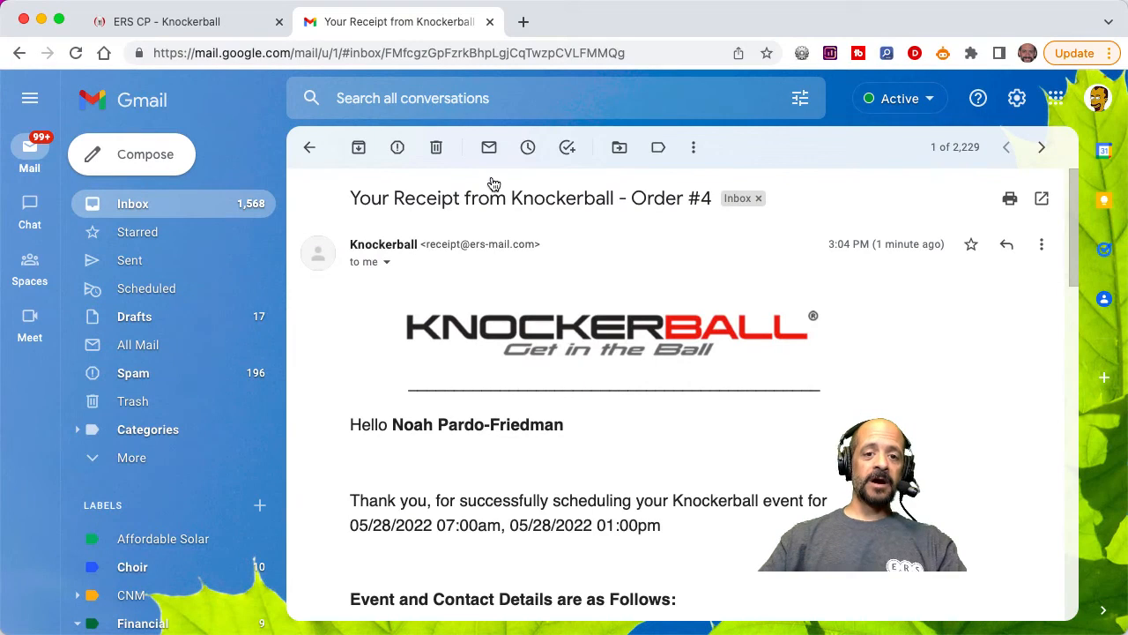
click(490, 21)
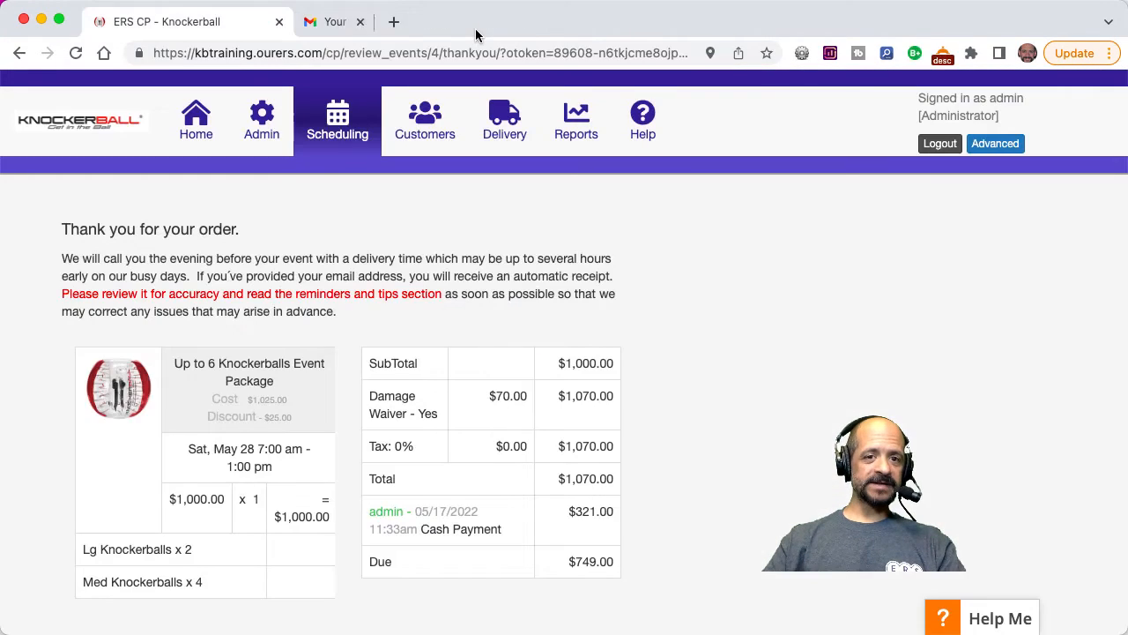
Open the Universal Availability rule set for editing from the admin area's availability rule sets.
click(261, 126)
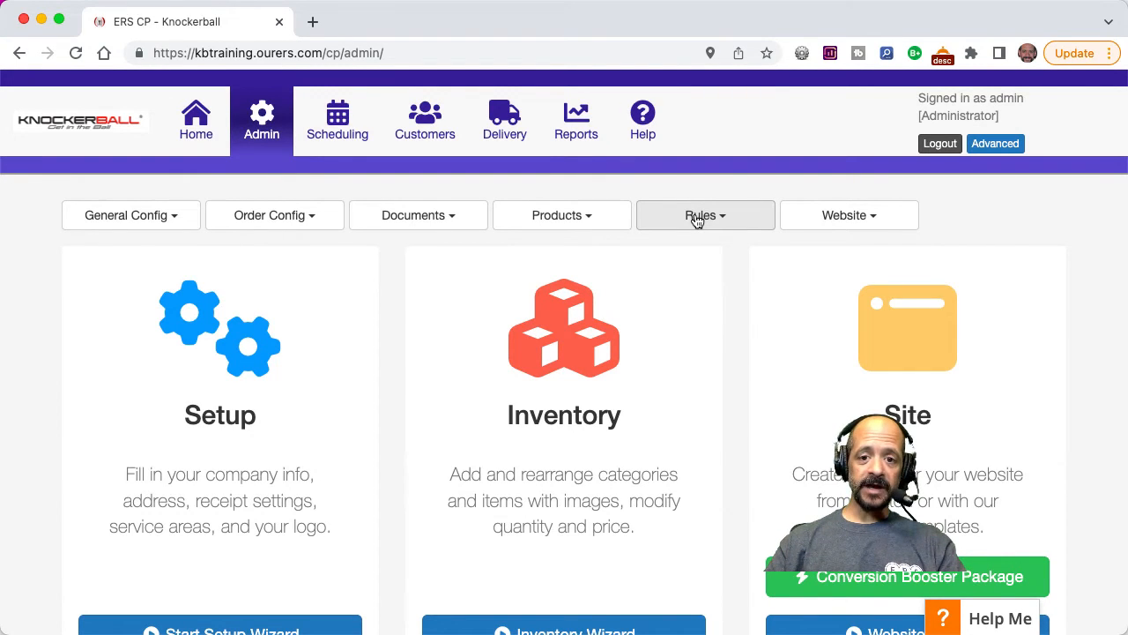
click(697, 219)
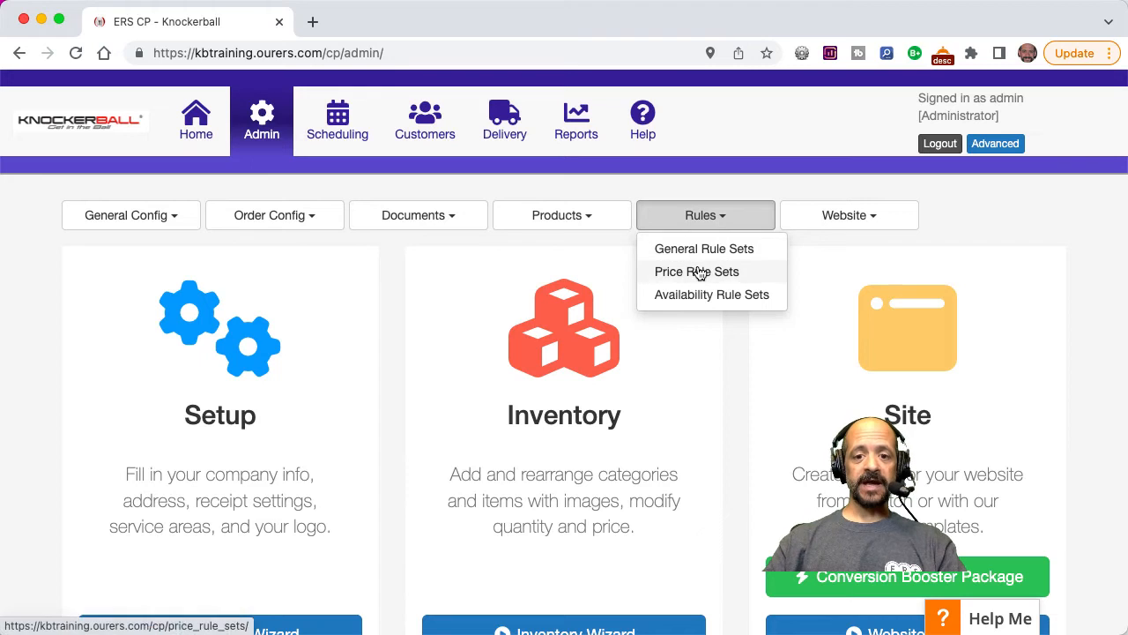
click(698, 293)
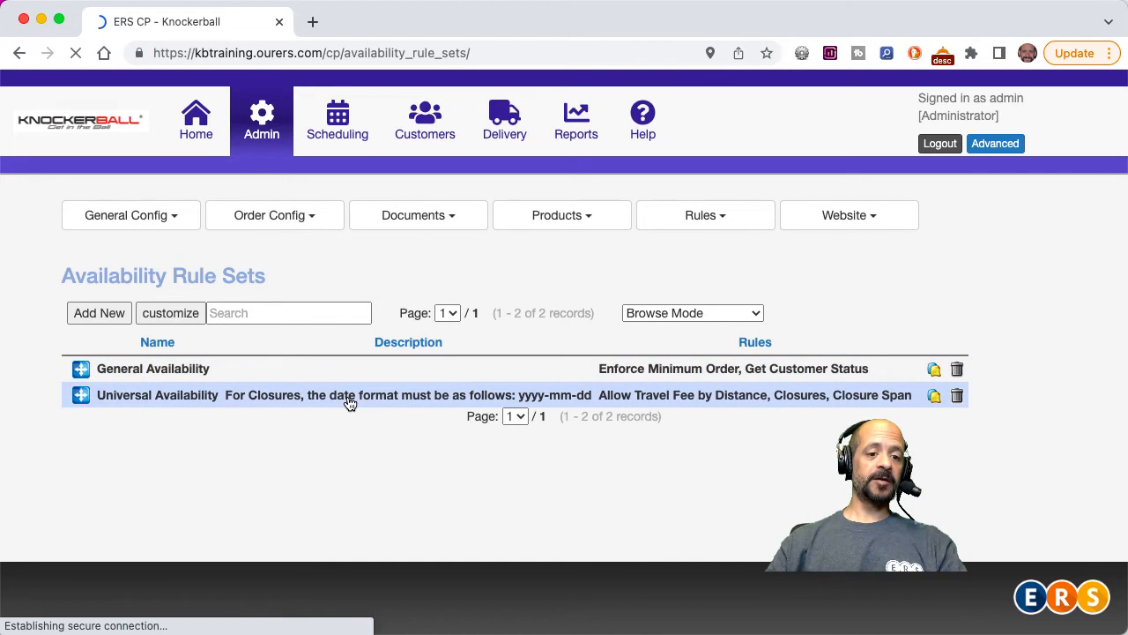
click(323, 398)
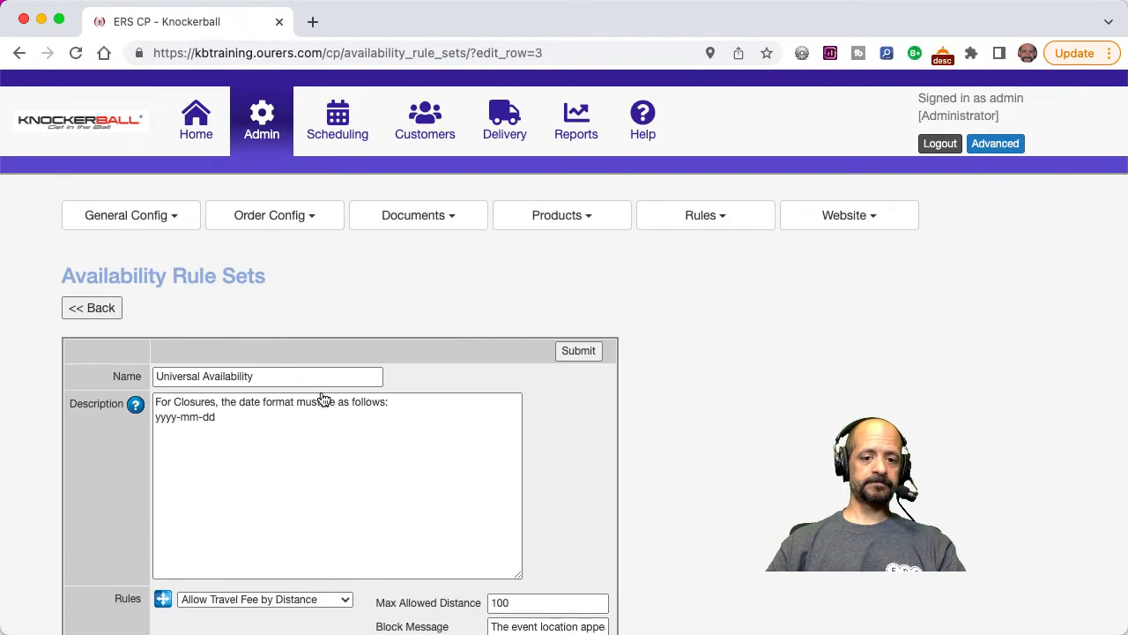
scroll(654, 405, down, 8)
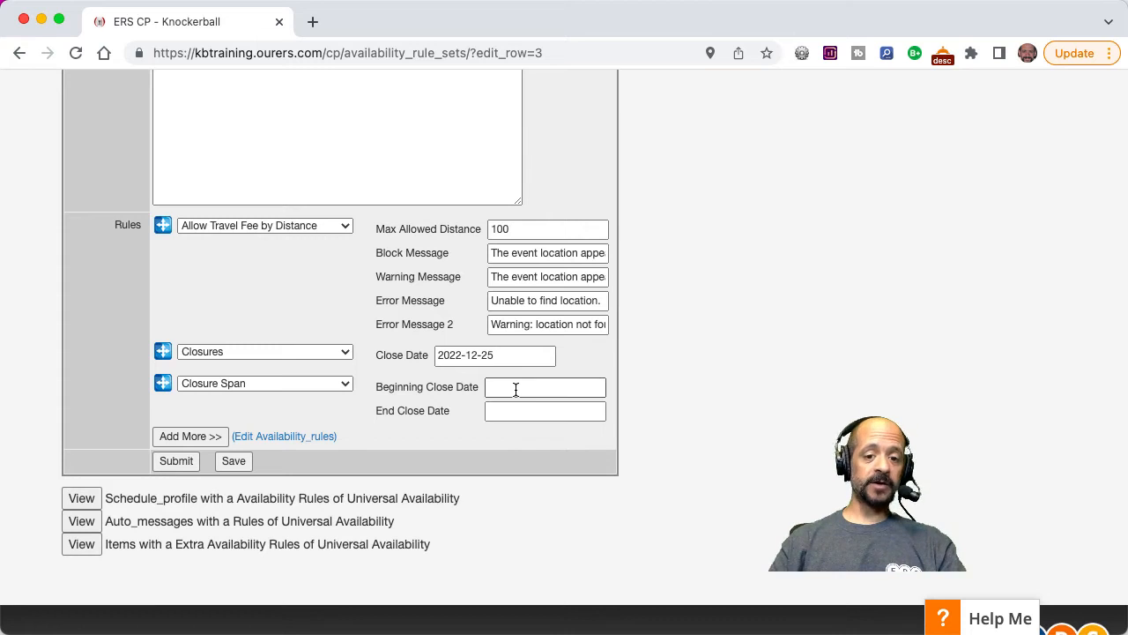
Set the Closure Span rule to begin on 2022-06-10 and end on 2022-06-12, and submit the rule set.
click(516, 389)
text(6)
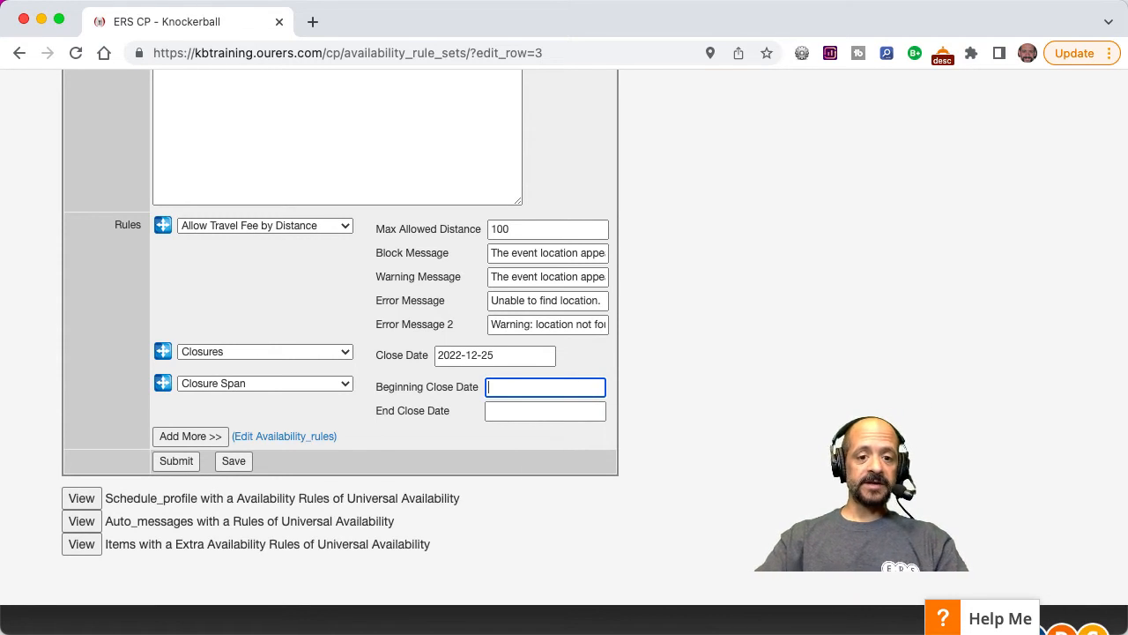
text(022)
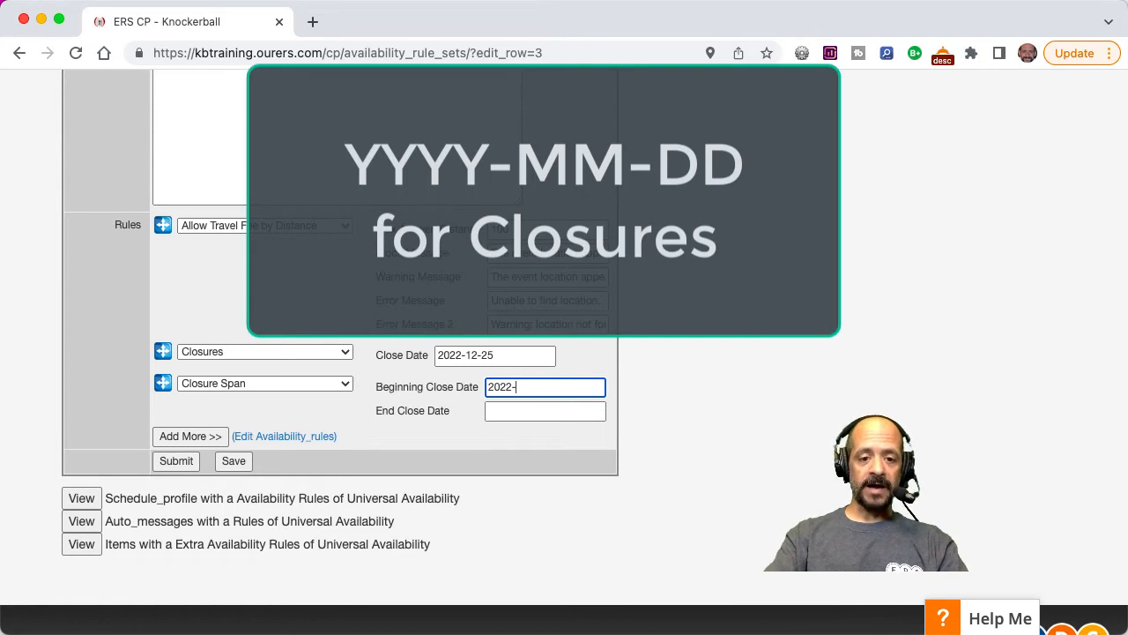
text(-06-10-)
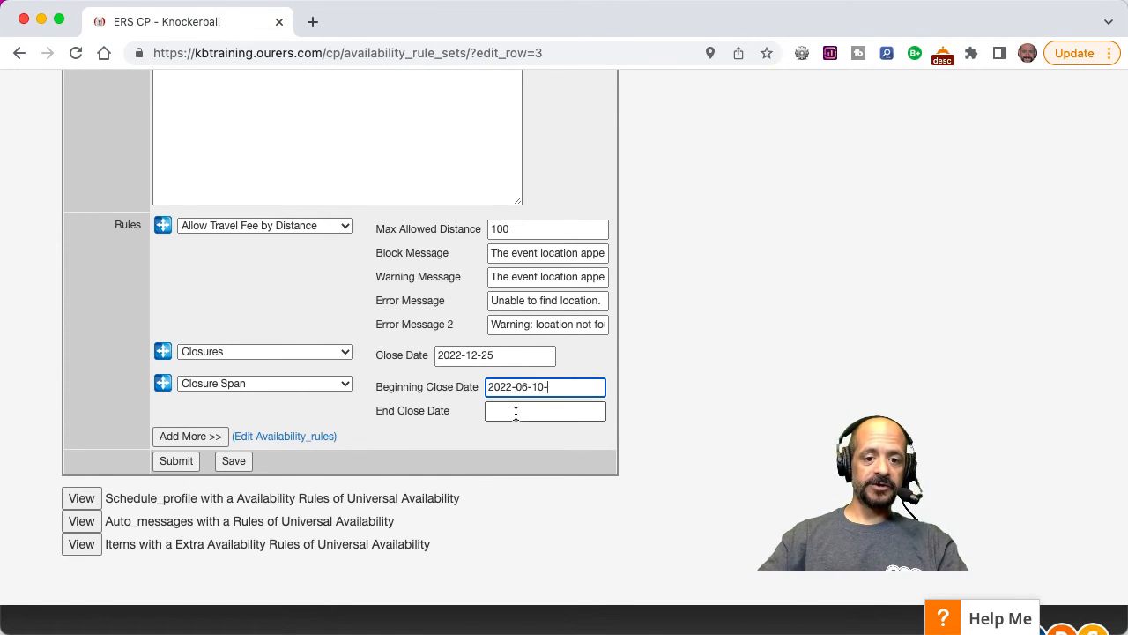
click(517, 411)
text(2022)
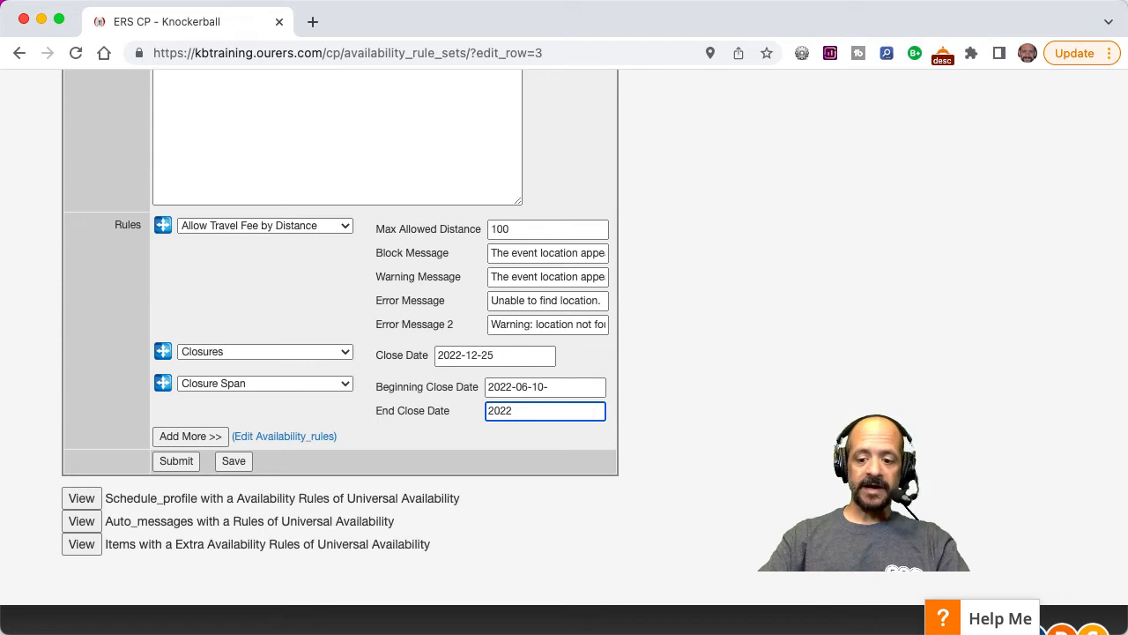
text(-06-12)
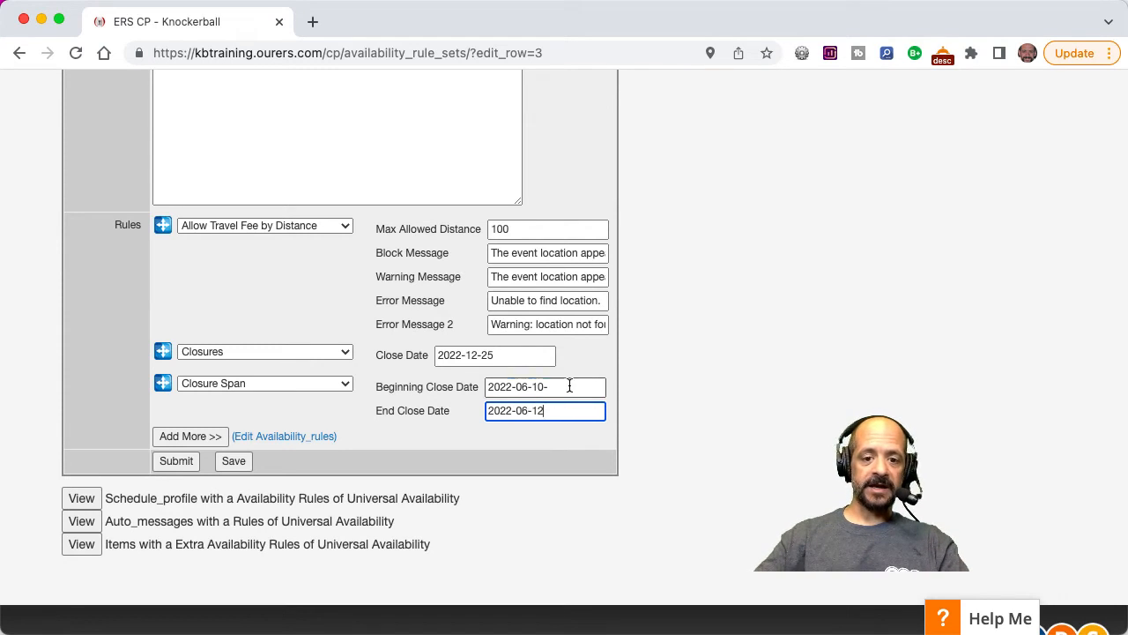
click(570, 386)
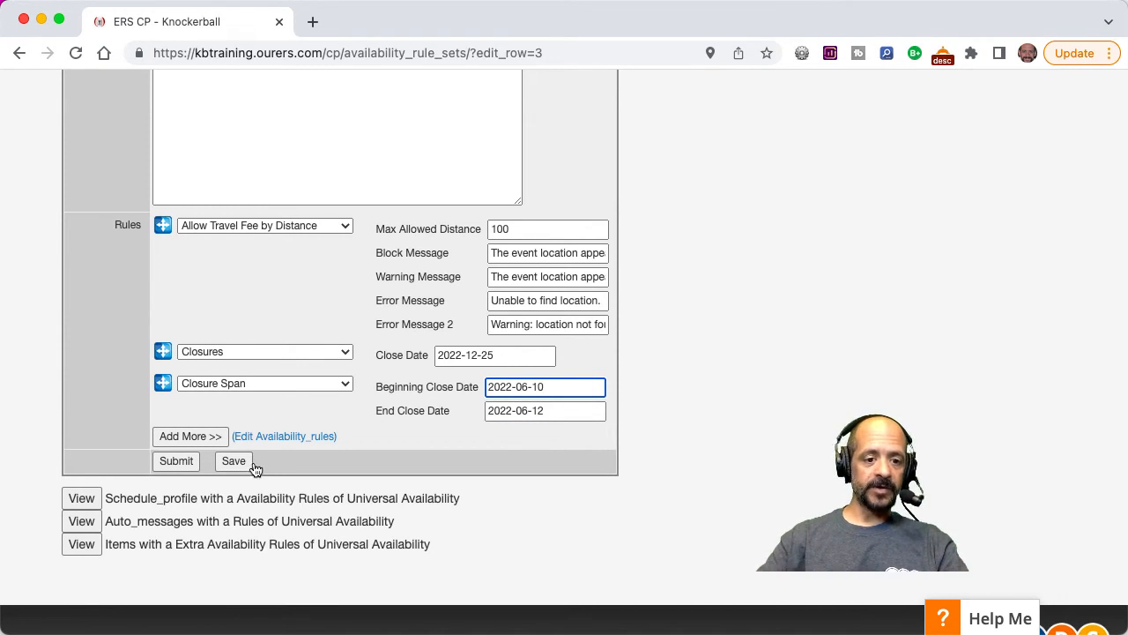
click(176, 461)
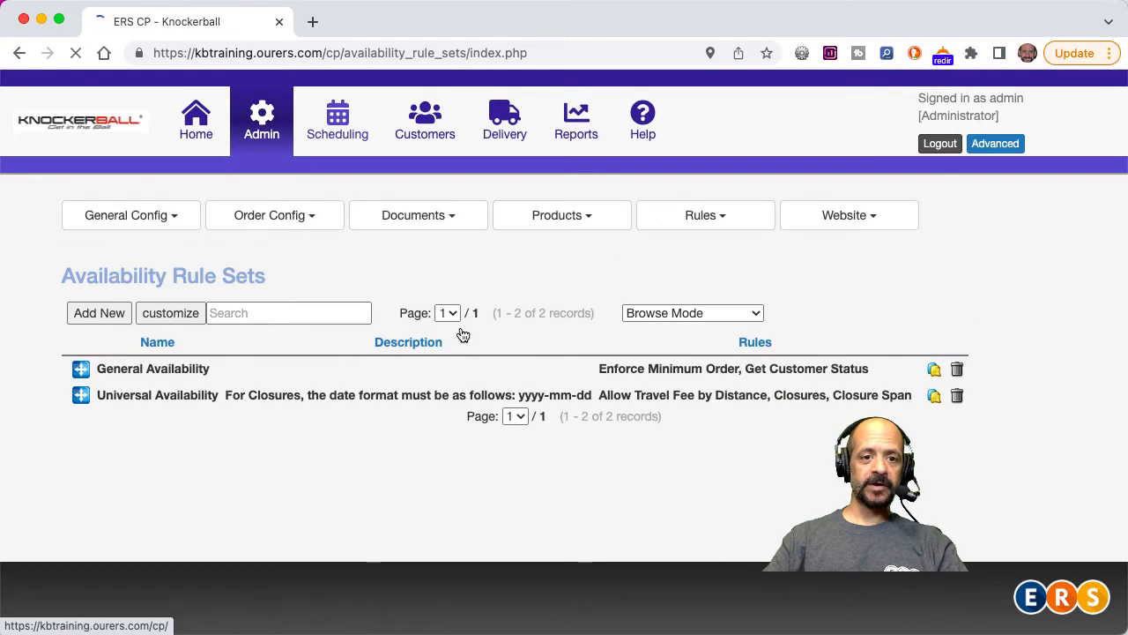
Check the closure dates on the scheduling calendar for June 2022.
click(340, 132)
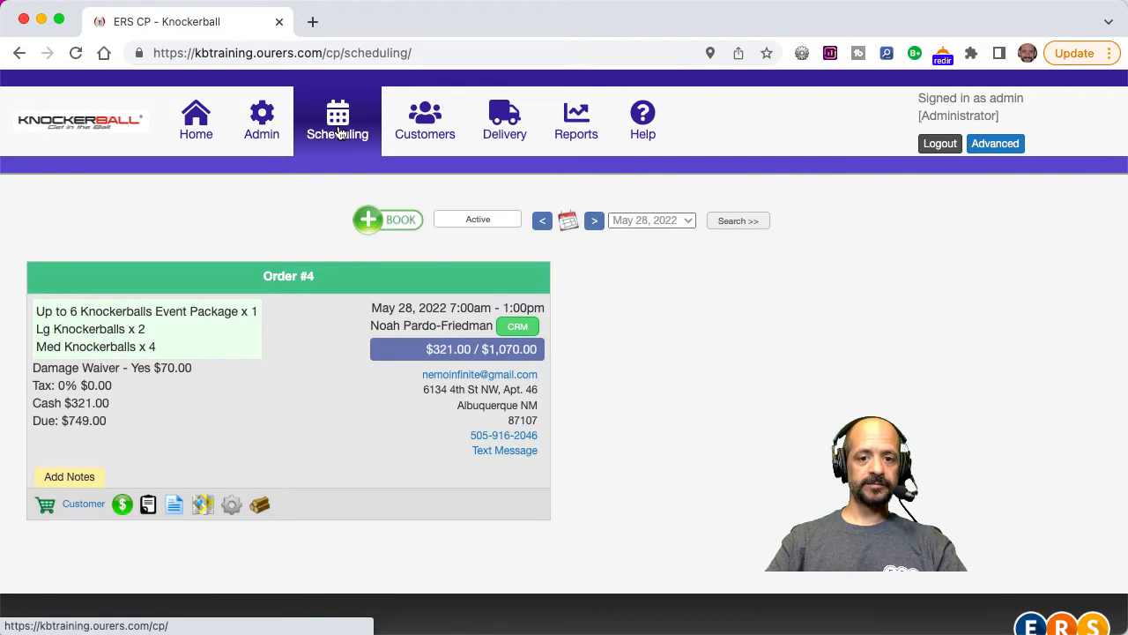
click(568, 225)
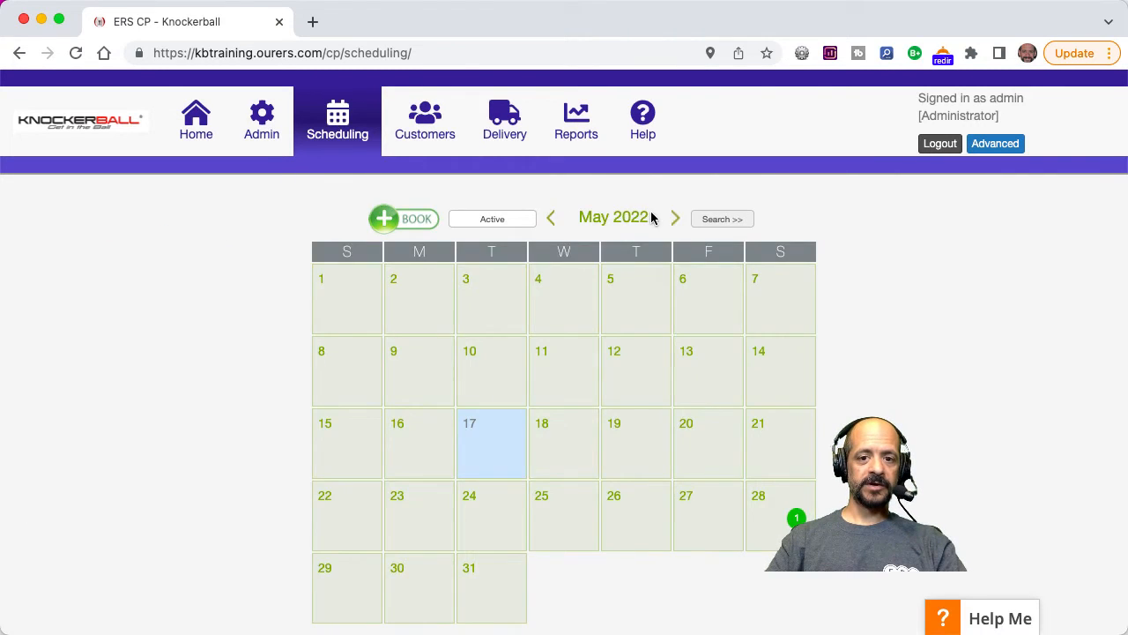
click(675, 218)
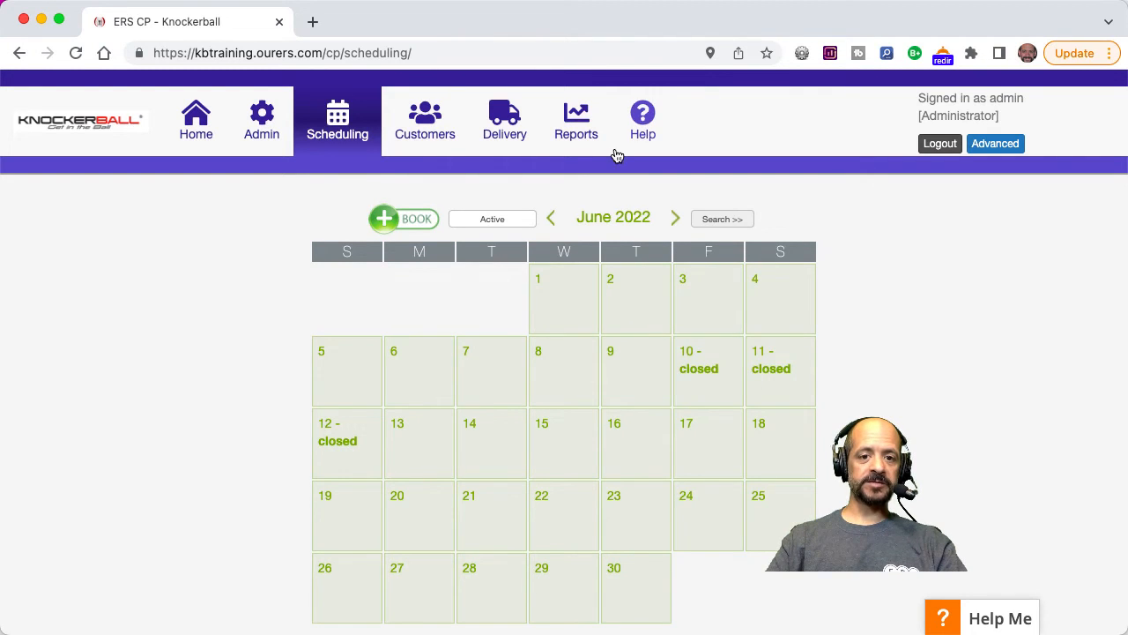
Open the Universal Availability rule set for editing again from the admin availability rule sets.
click(262, 130)
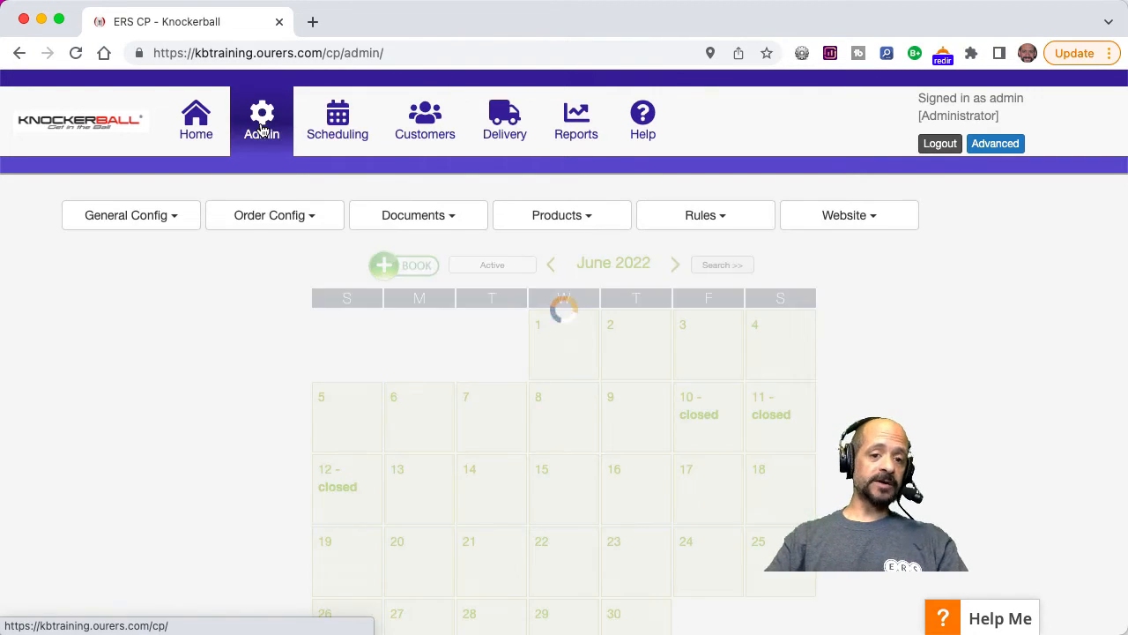
click(719, 215)
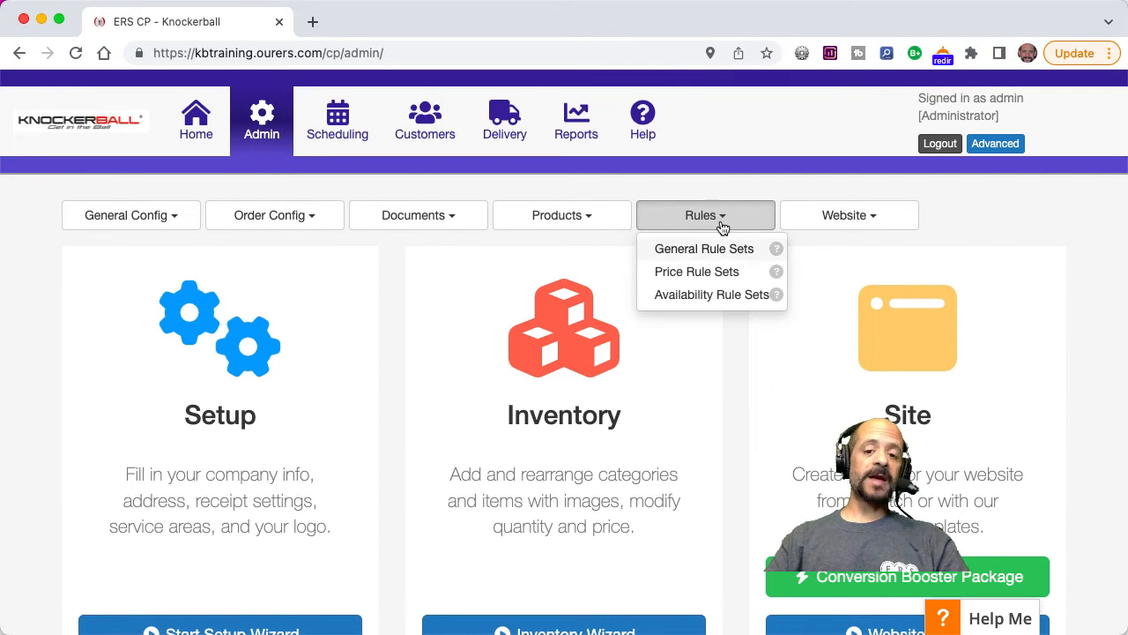
click(717, 298)
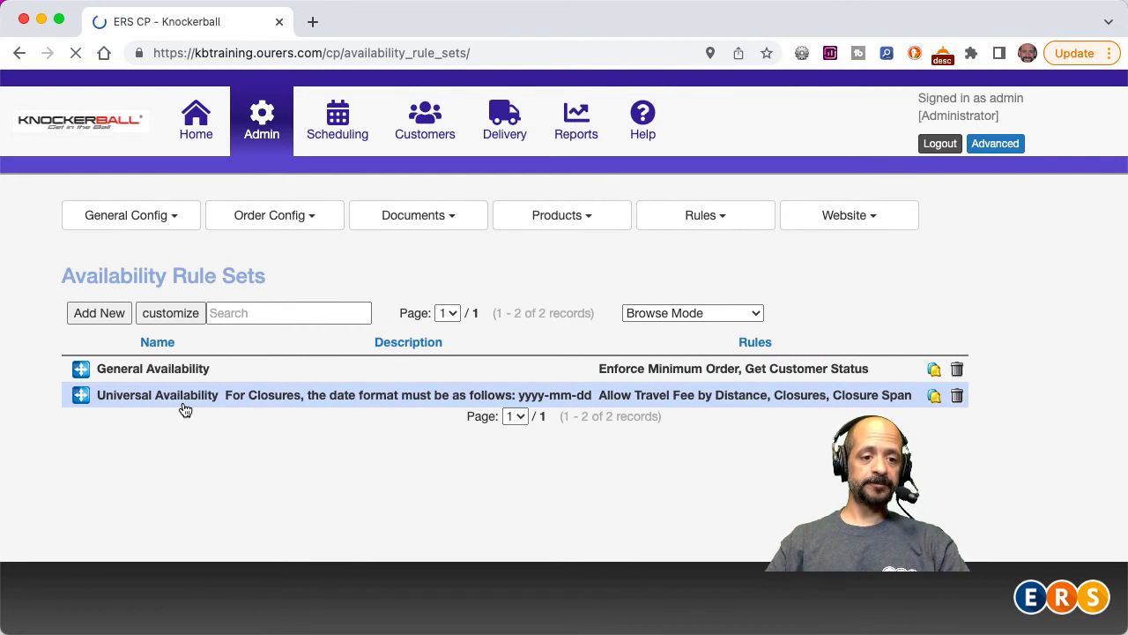
click(184, 406)
Add a Closure Span - Allow Overlapping Orders rule to the Universal Availability rule set.
scroll(563, 484, down, 10)
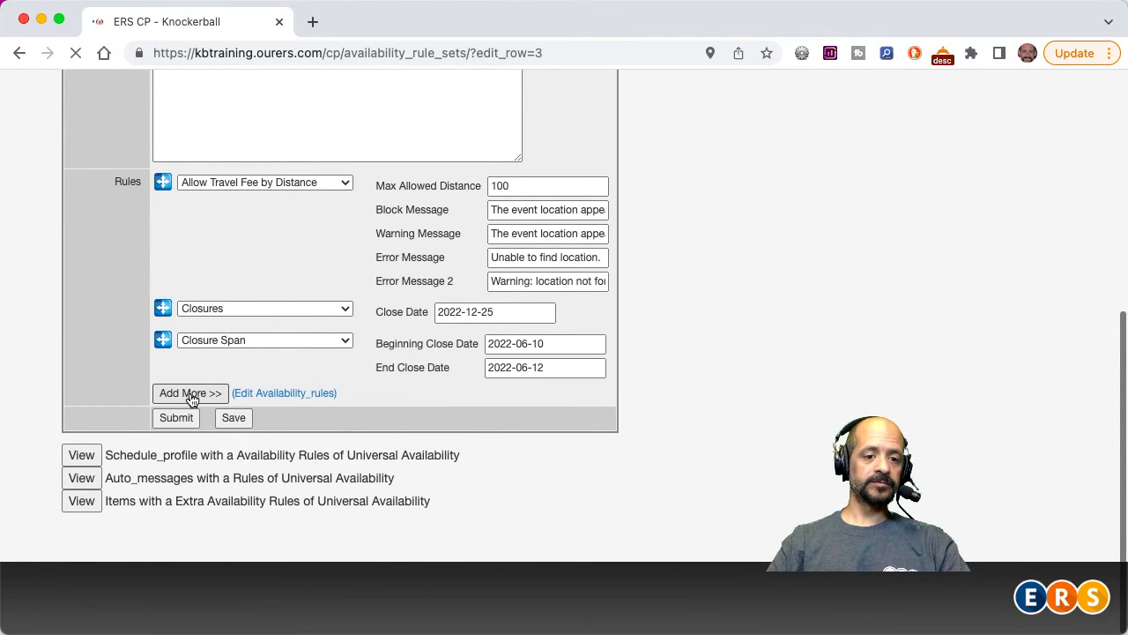
click(192, 395)
click(234, 394)
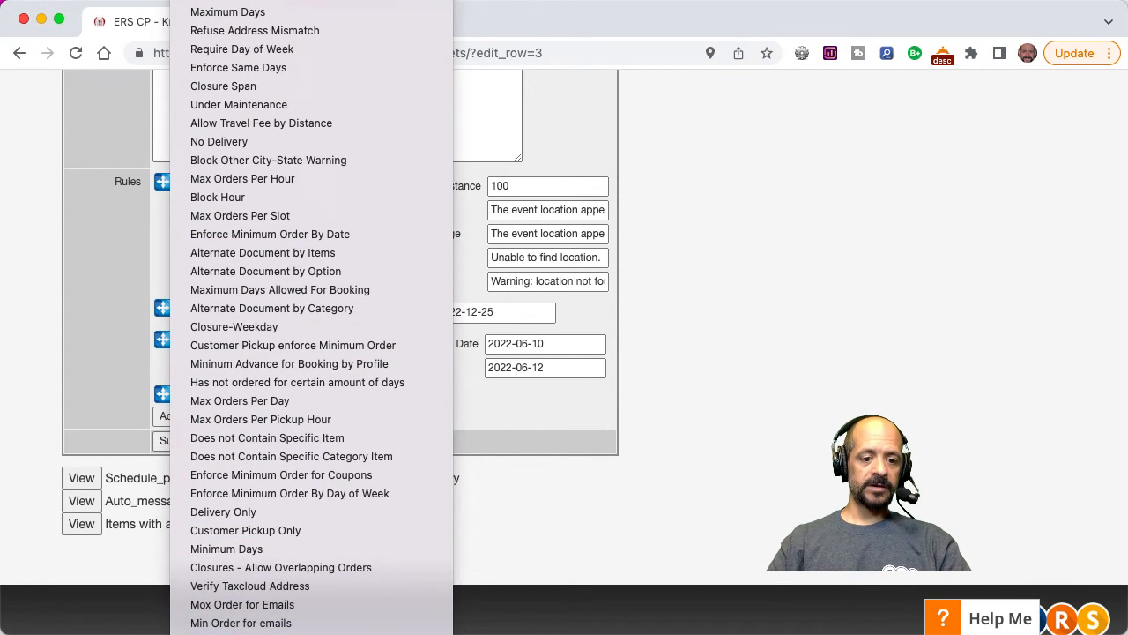
click(291, 622)
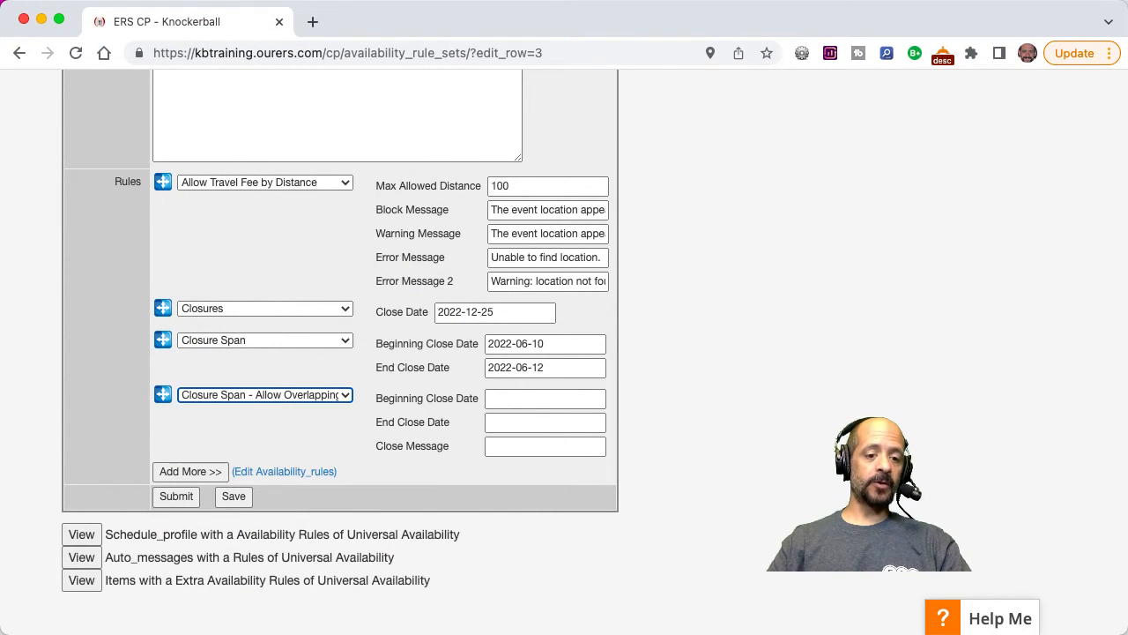
Add a Closure Span Delivery - Allow Overlapping Orders rule below the other closure rules.
click(192, 473)
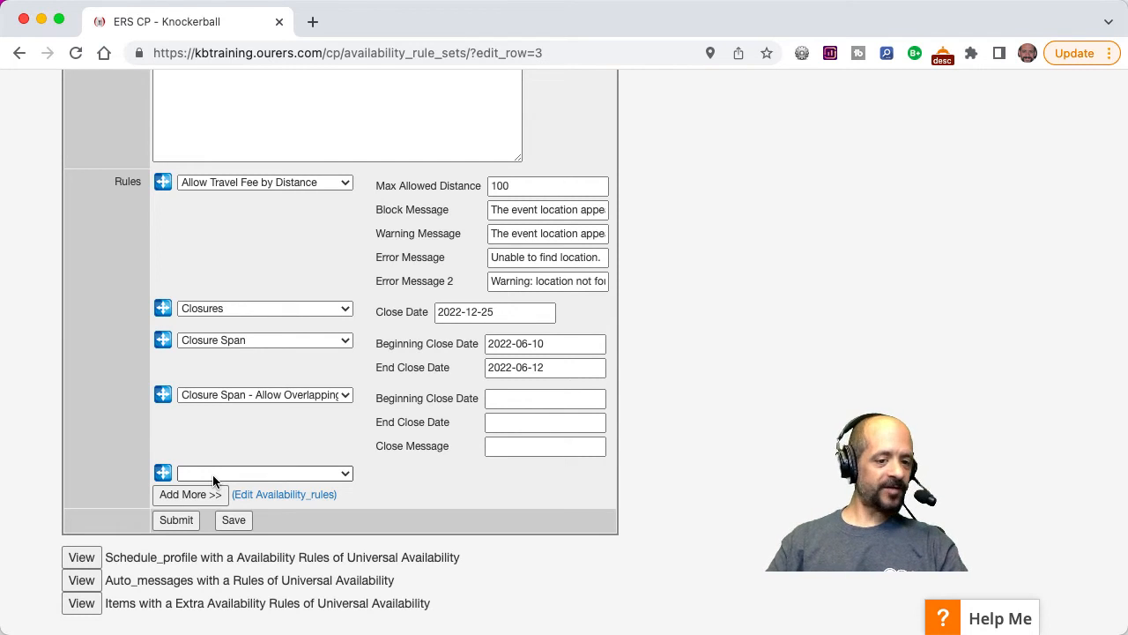
click(213, 474)
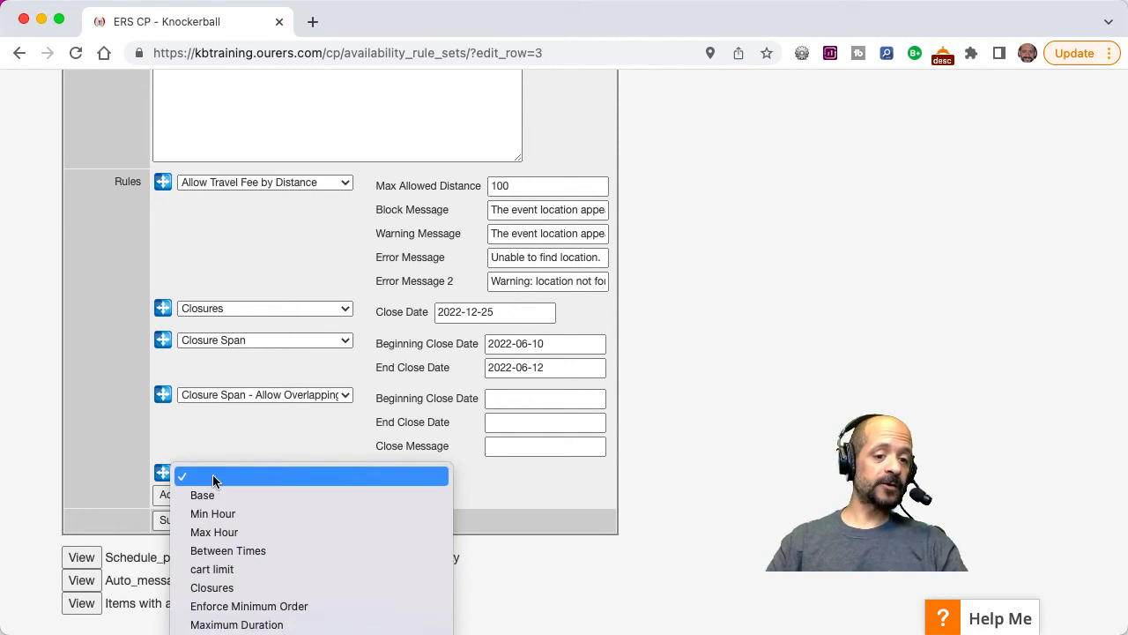
scroll(269, 599, down, 5)
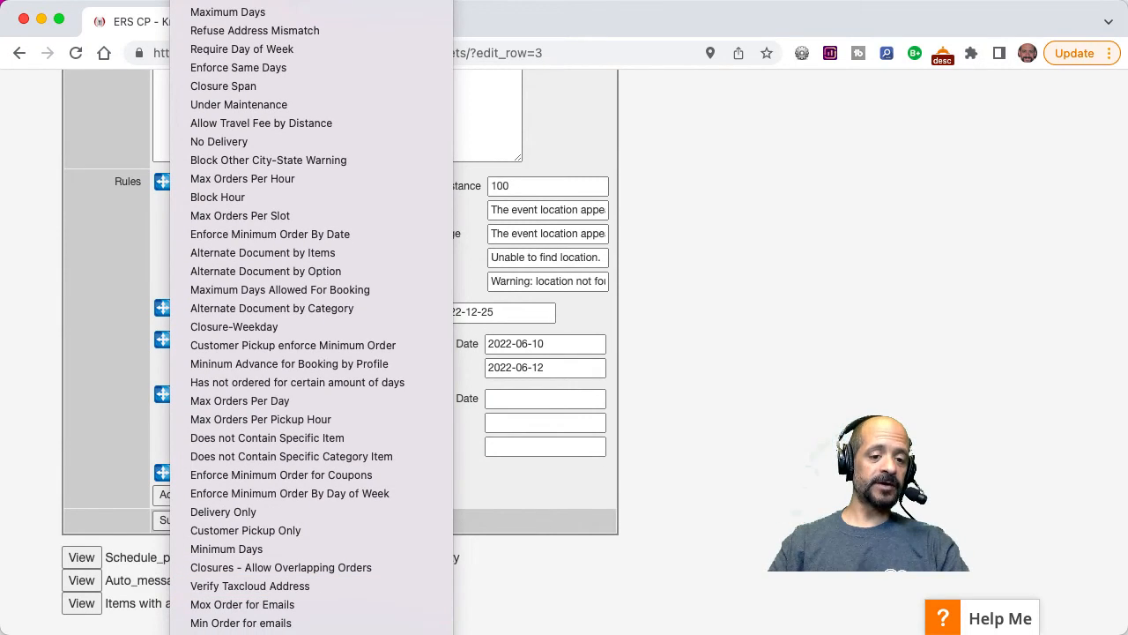
click(269, 631)
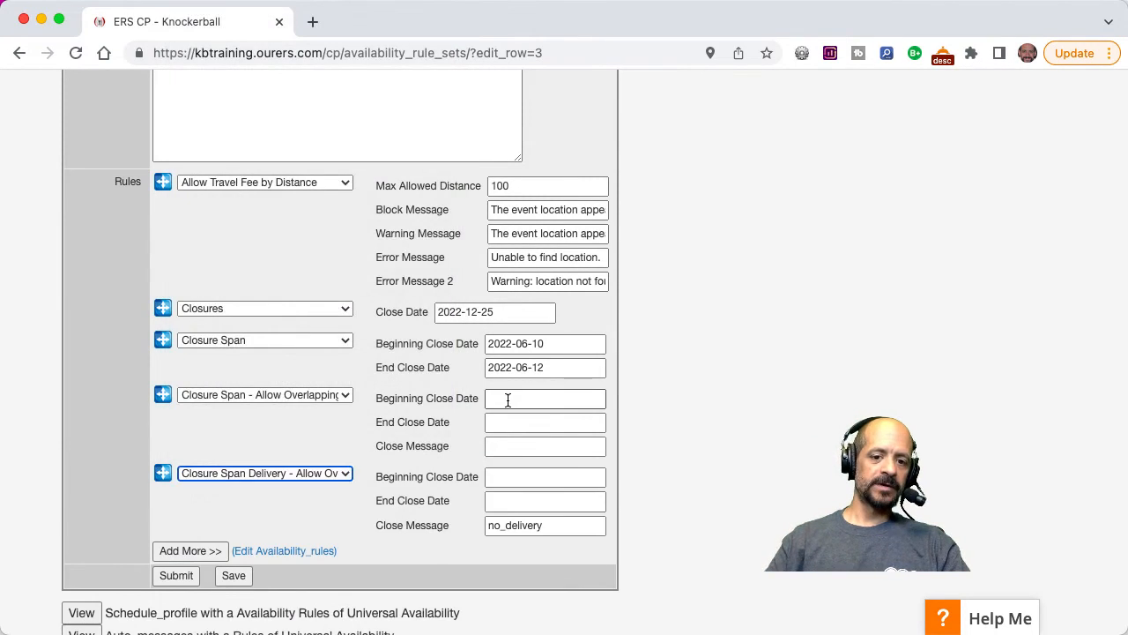
Set the Closure Span - Allow Overlapping Orders rule to 2022-09-24 through 2022-09-27 with the close message "call to book".
click(508, 400)
text(2022)
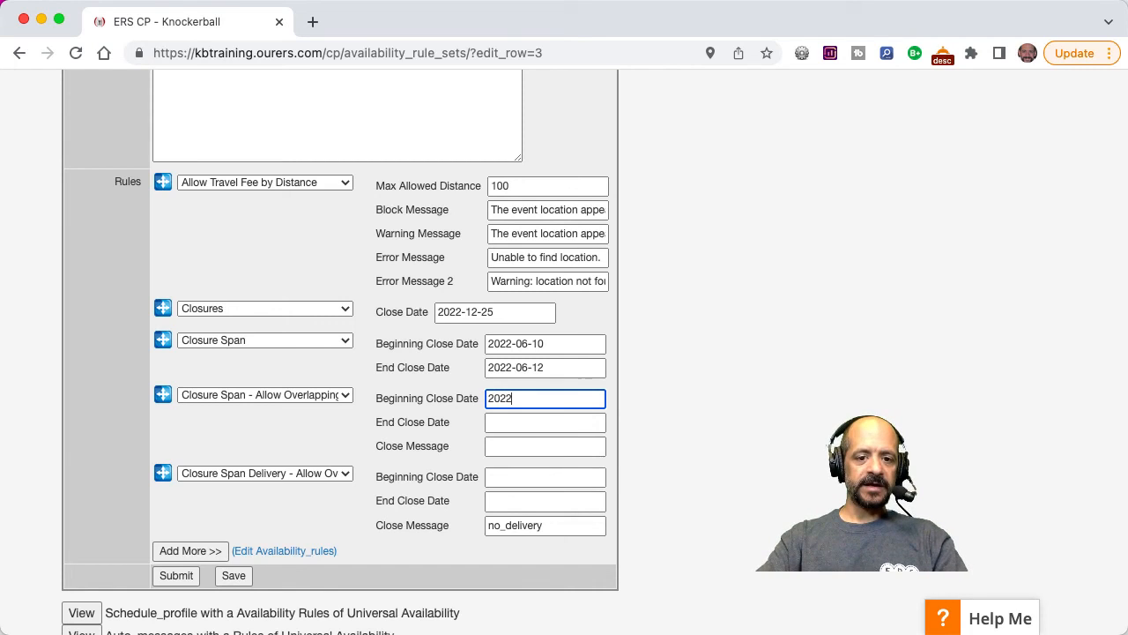
text(-09-)
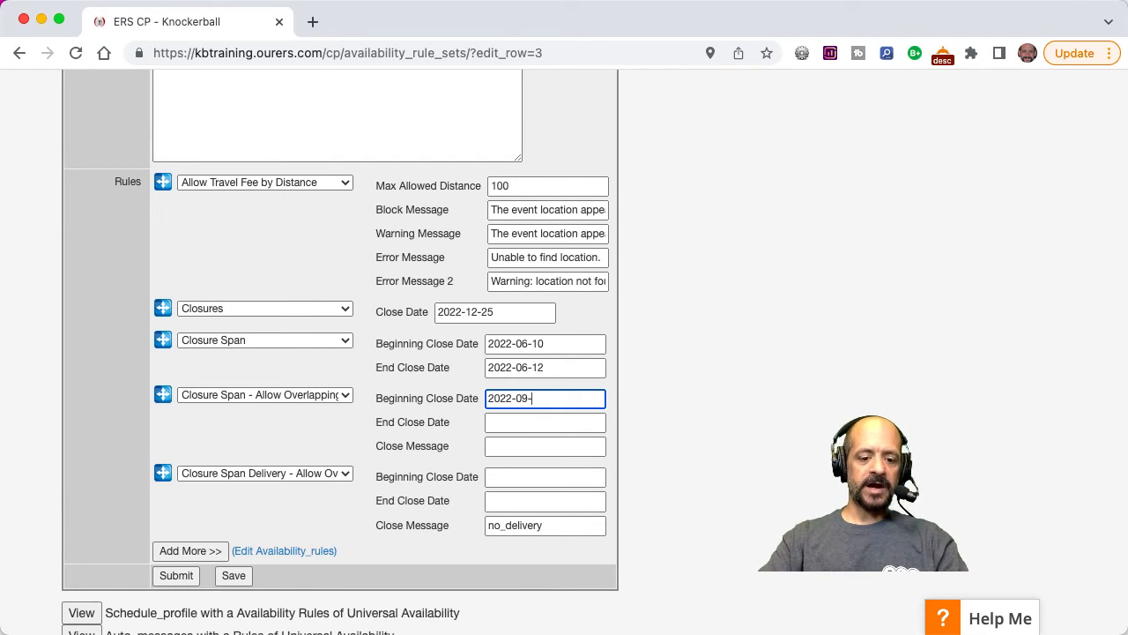
text(24)
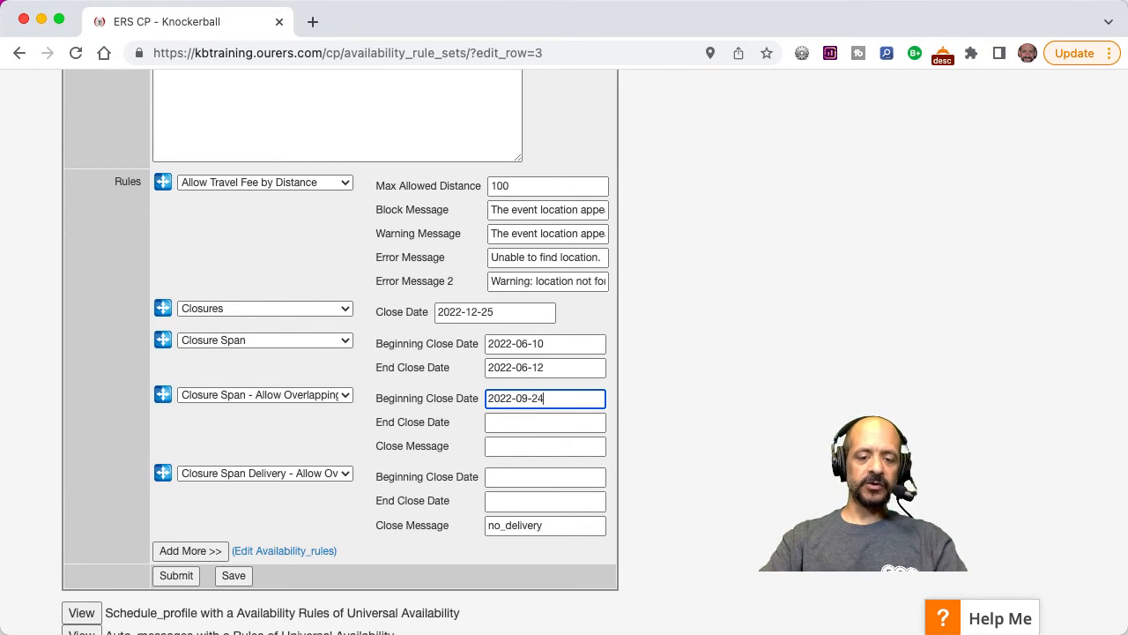
click(504, 423)
text(2022-09-27)
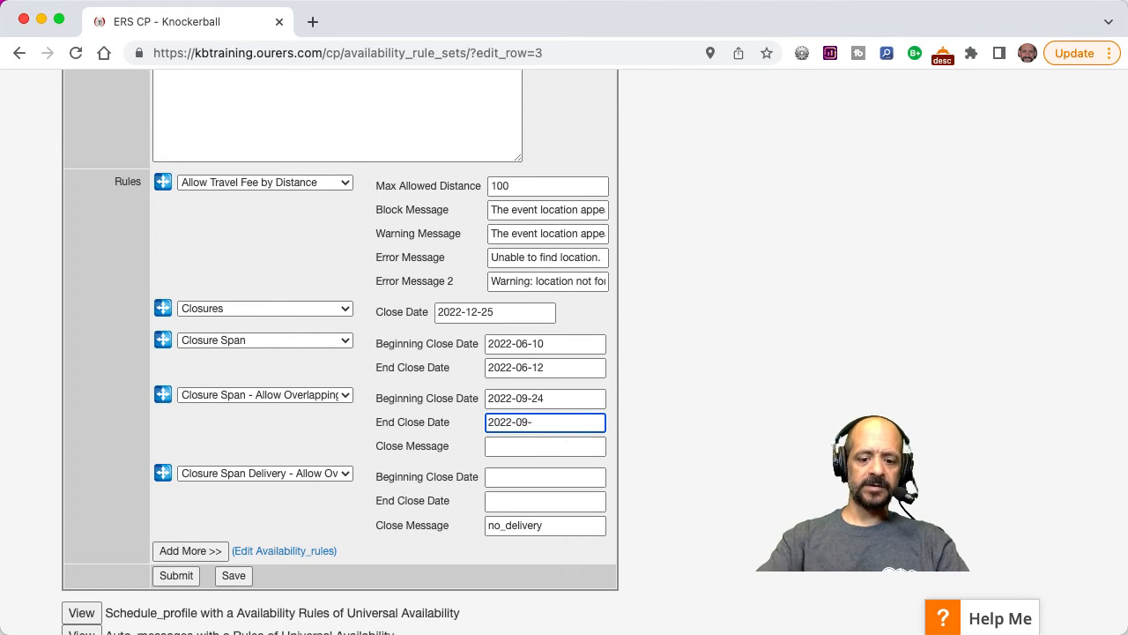
click(507, 447)
text(call to book)
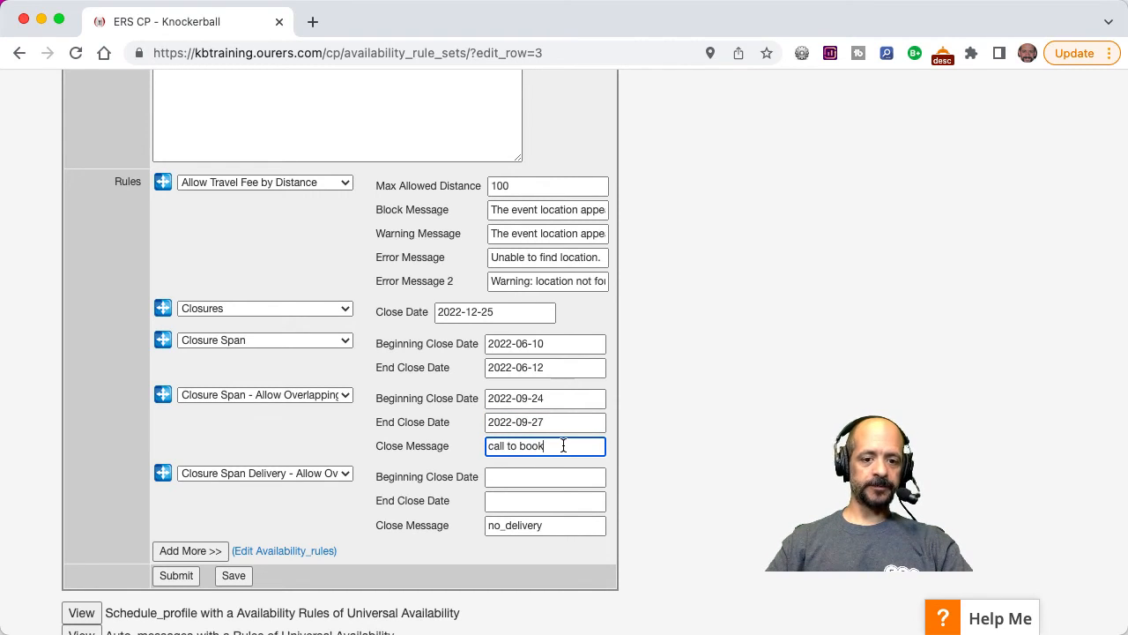
Set the Closure Span Delivery rule to 2022-11-06 through 2022-11-08 with the close message "pickups only", and submit the rule set.
click(516, 481)
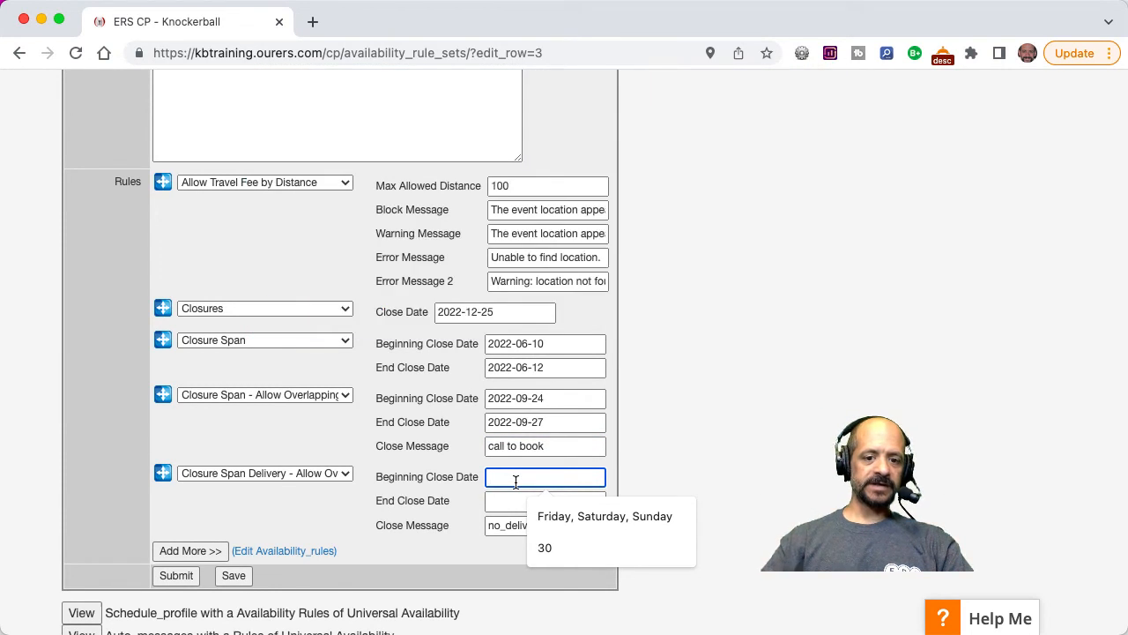
text(2022-11-06)
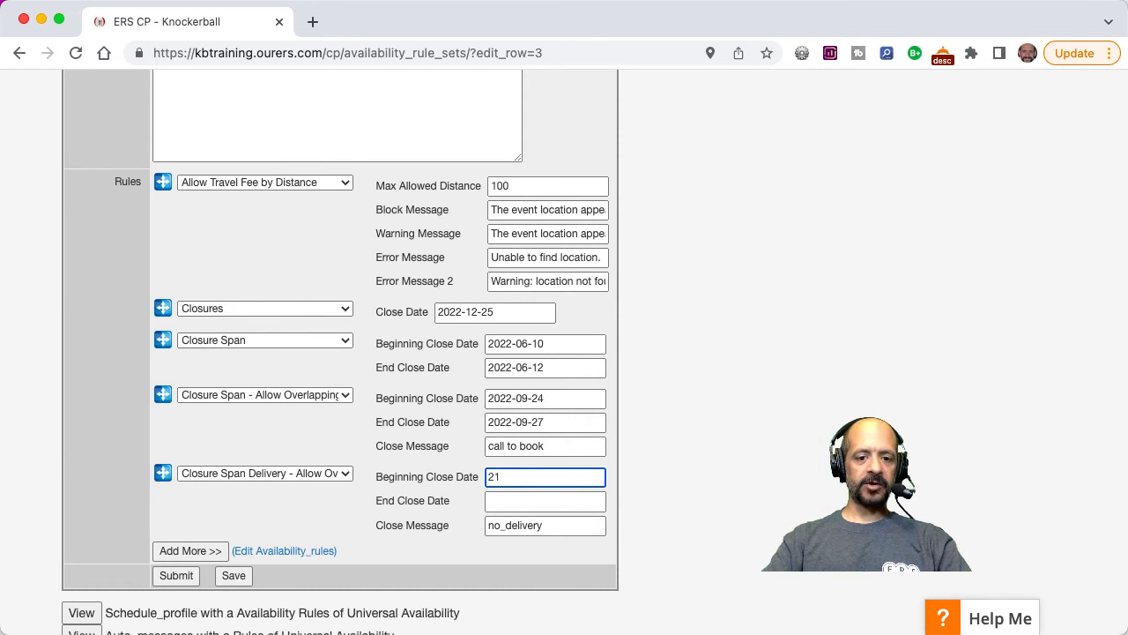
key(Tab)
text(202)
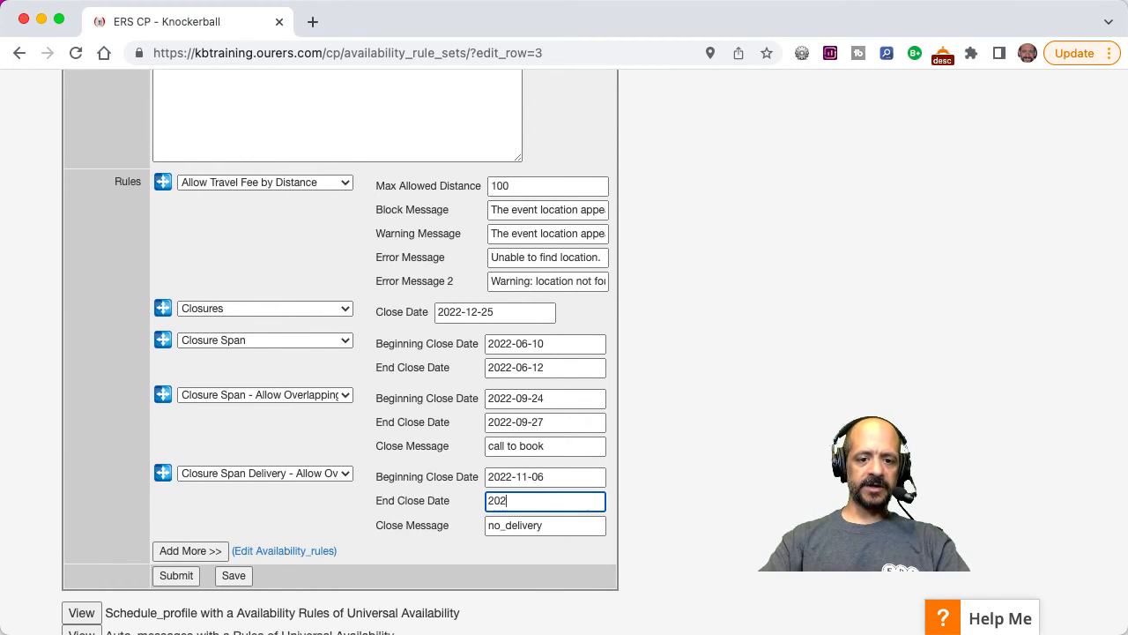
text(2-11-08)
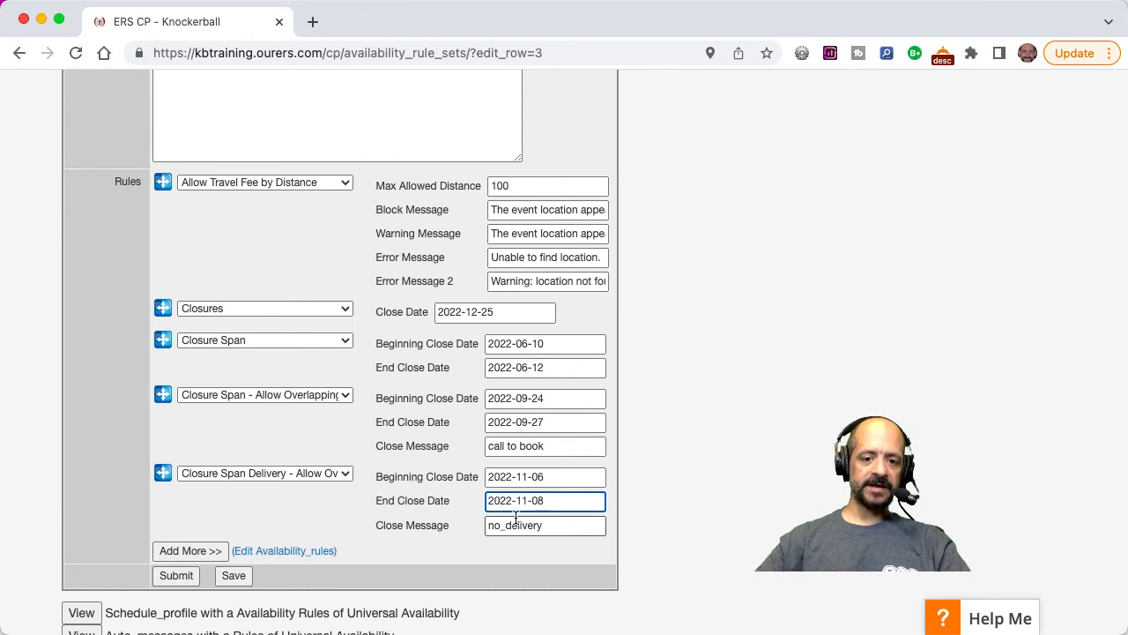
double_click(559, 527)
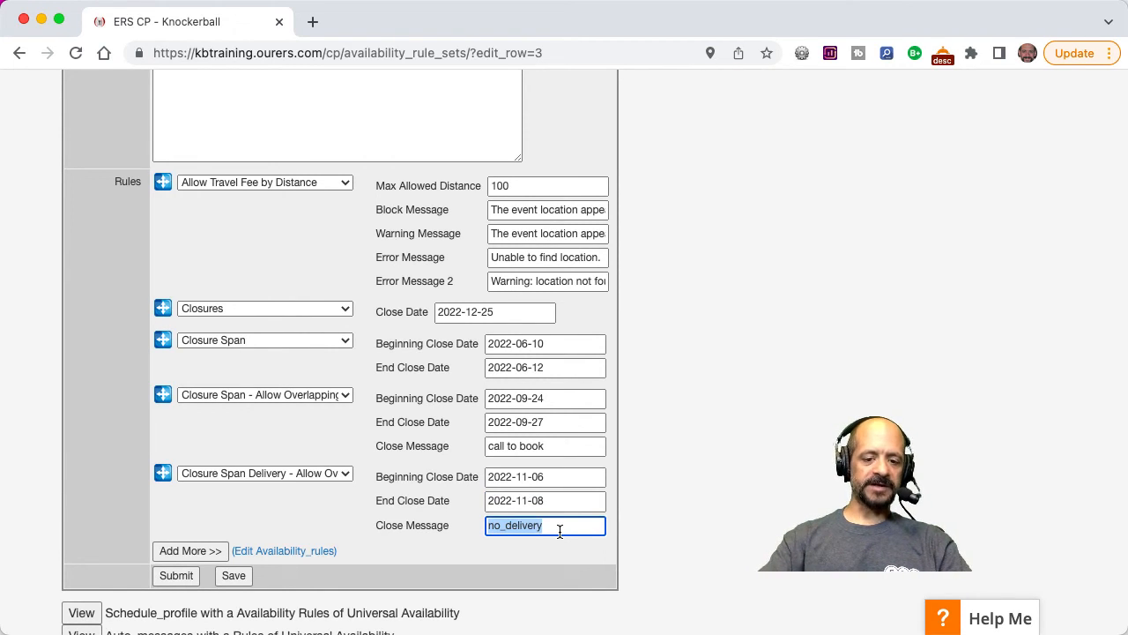
text(pickups only)
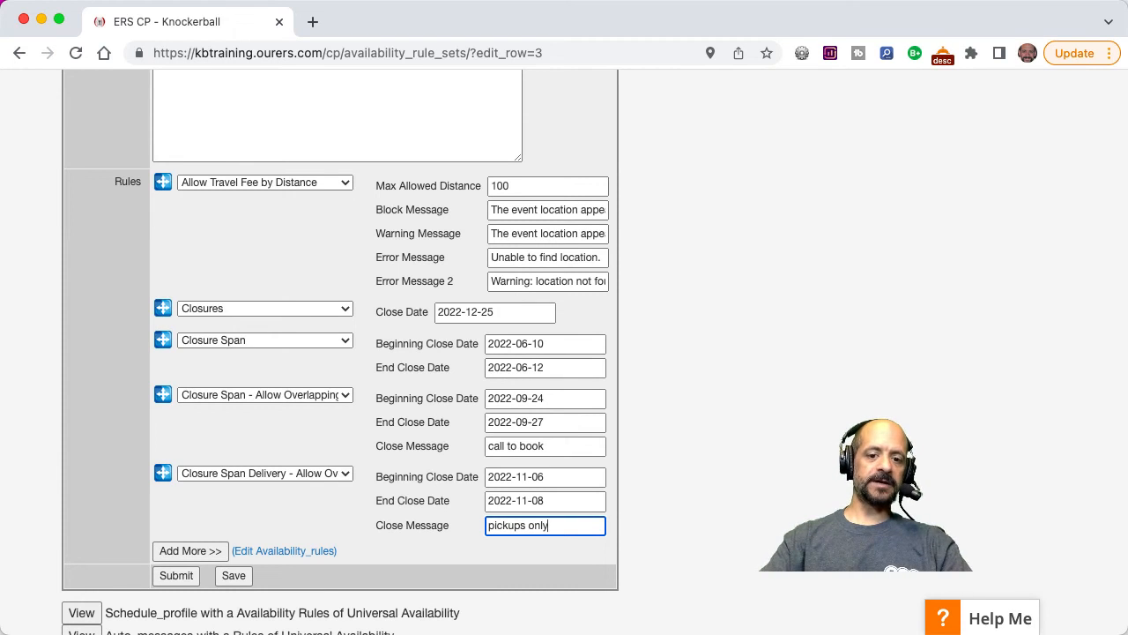
click(174, 578)
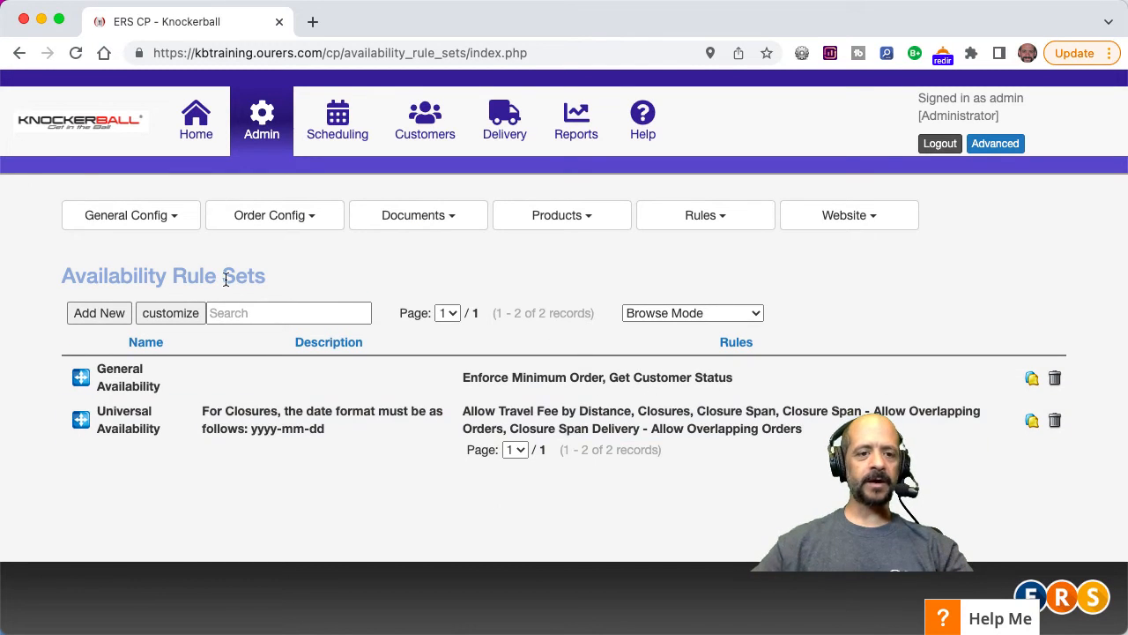
Open the public Knockerball site's rental date calendar, test booking June 10, 2022, and dismiss the notice.
click(82, 130)
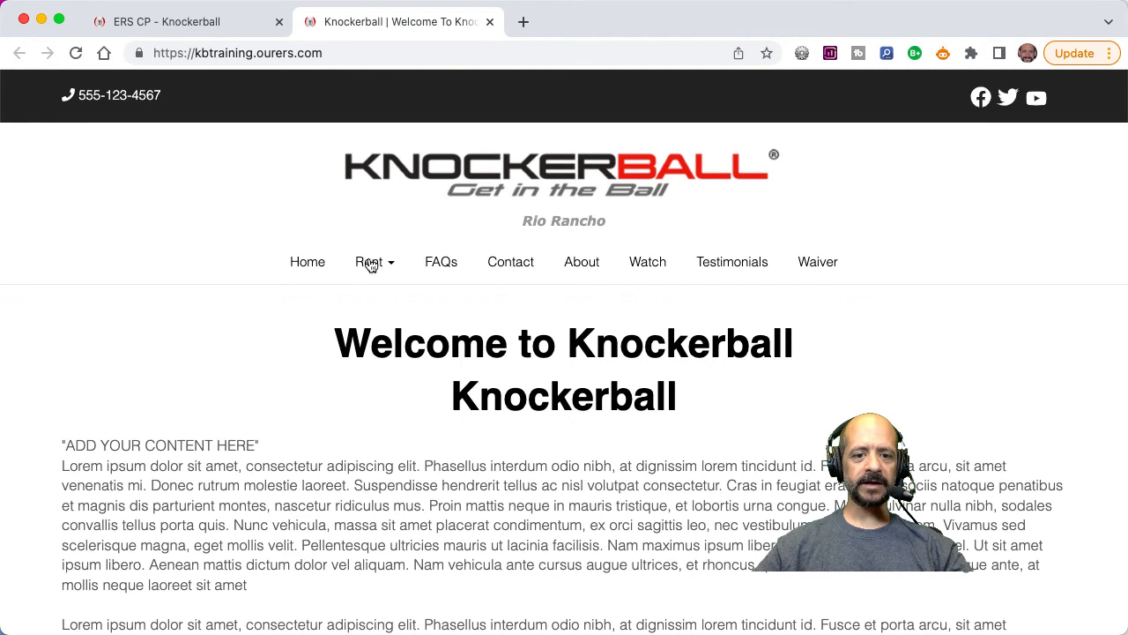
click(371, 263)
click(384, 303)
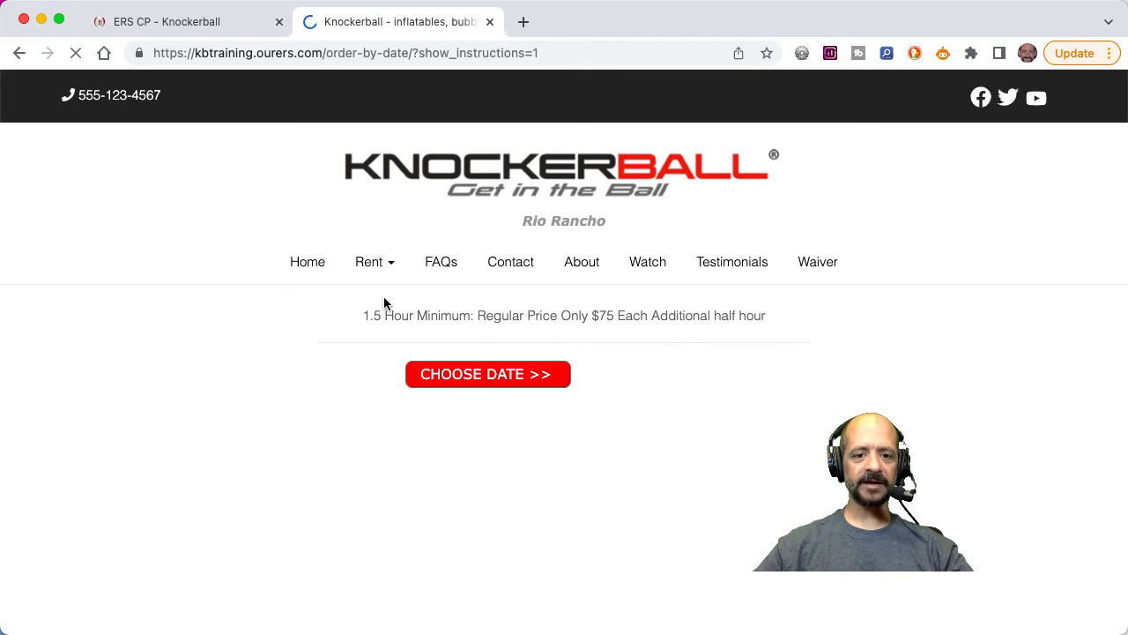
click(473, 374)
click(632, 182)
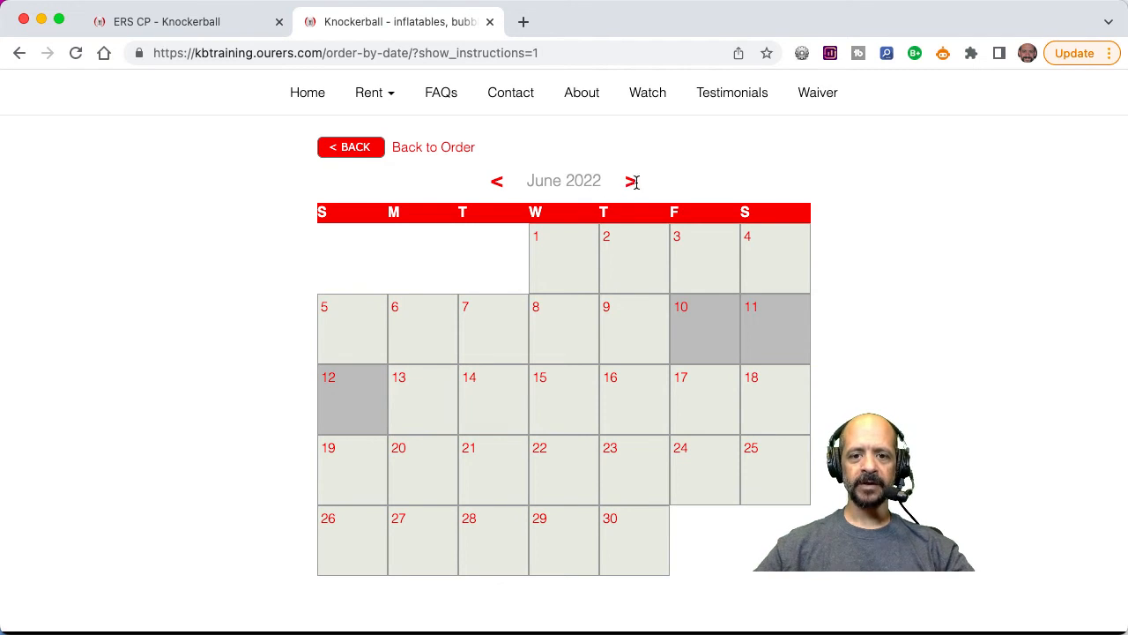
click(710, 330)
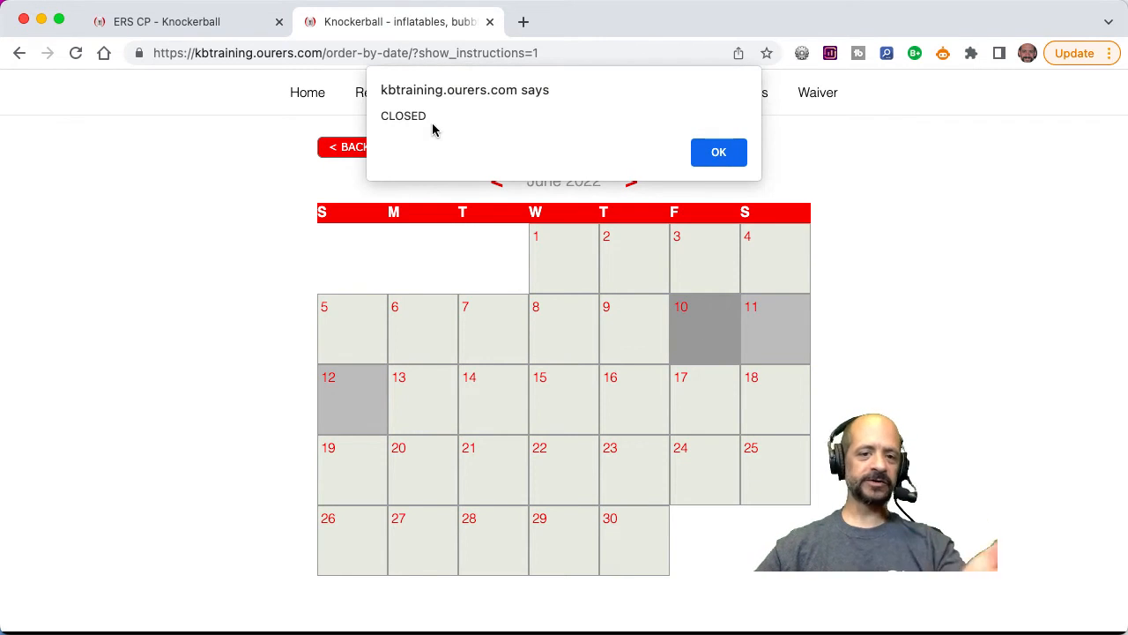
click(719, 153)
Check the September and November 2022 closure dates on the public rental calendar, and close the website tab.
click(630, 181)
click(631, 182)
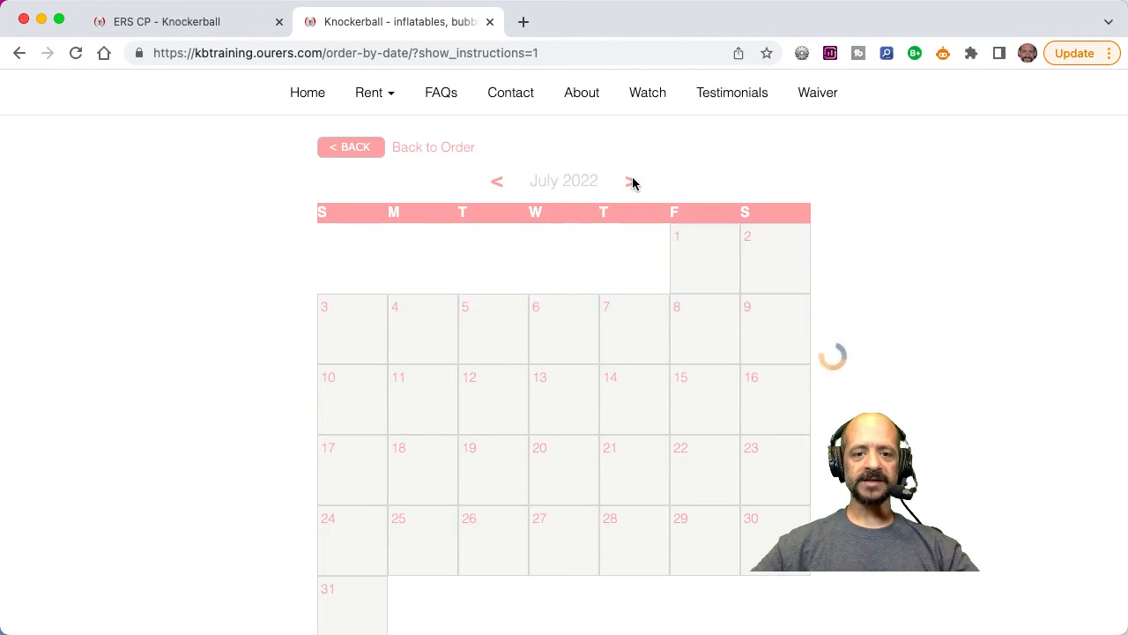
click(633, 182)
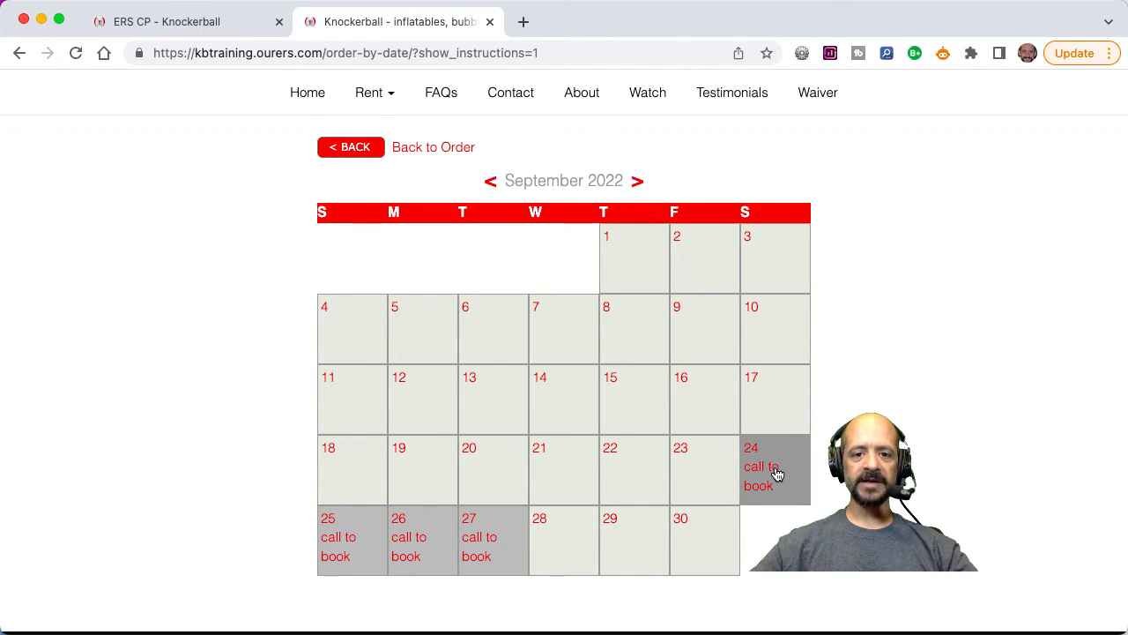
click(638, 184)
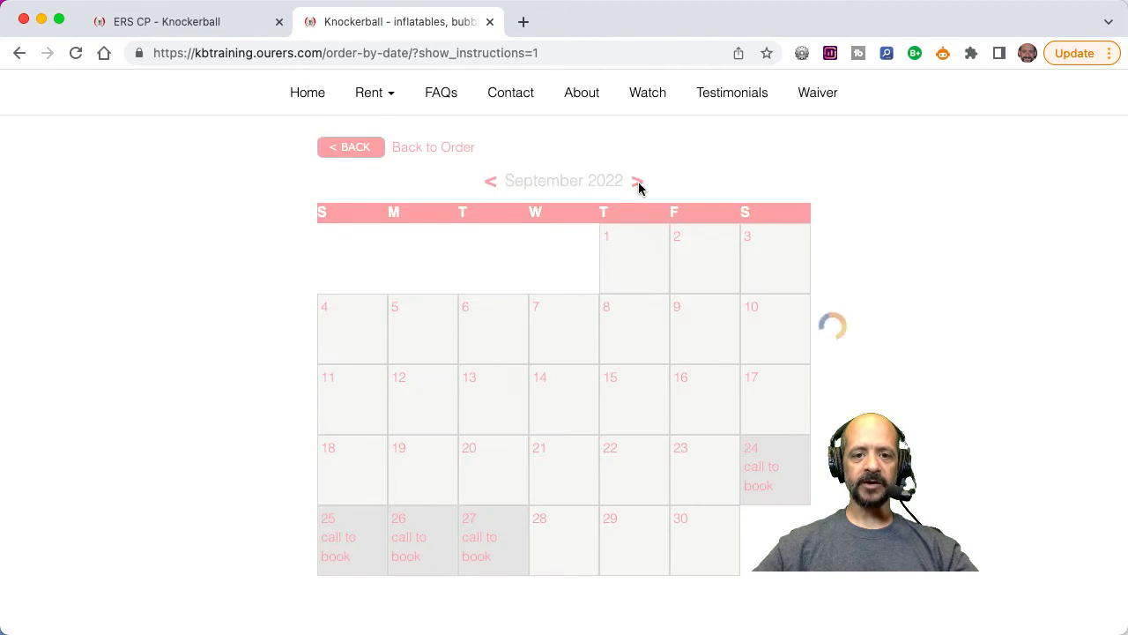
click(632, 182)
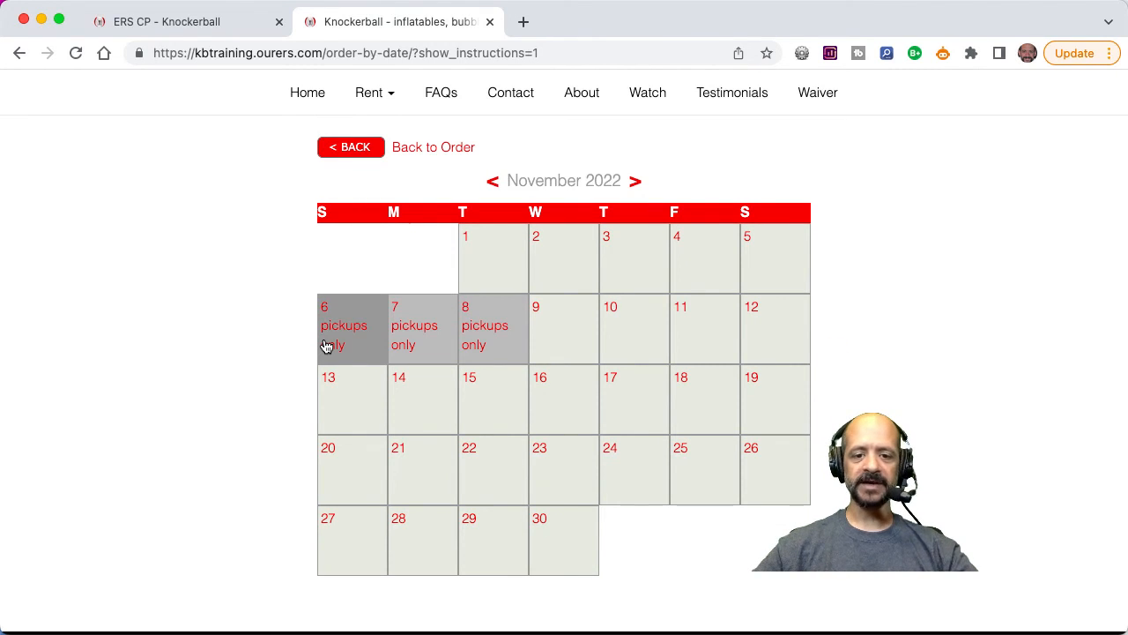
click(490, 22)
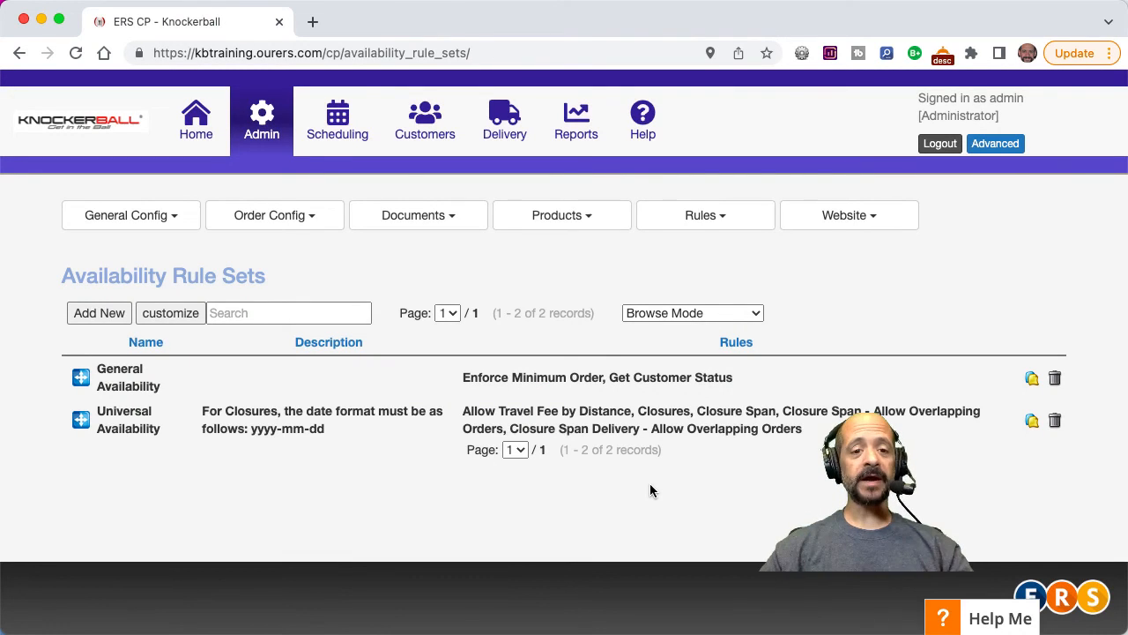
Review the scheduling calendar for November 2022 and its available event display modes, keeping the Active mode.
click(350, 115)
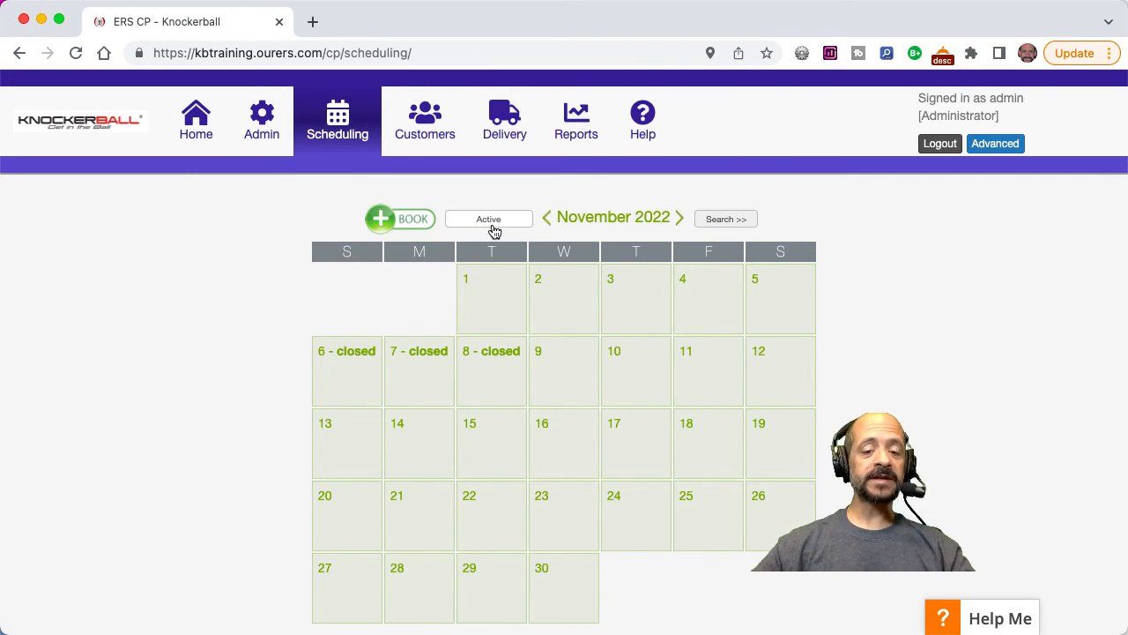
click(496, 225)
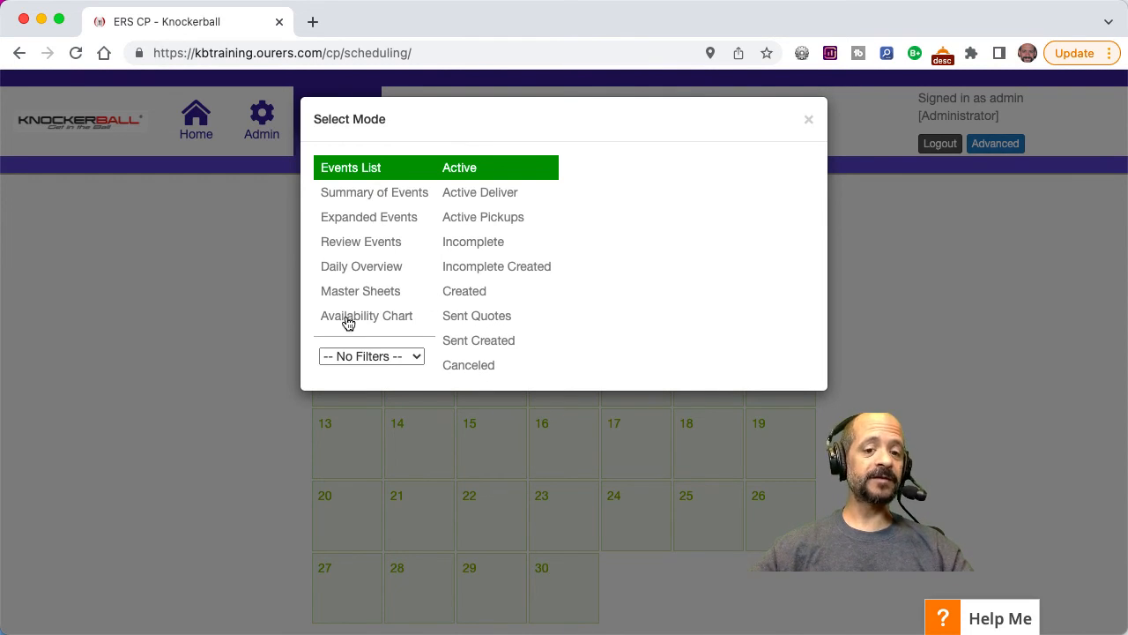
click(809, 119)
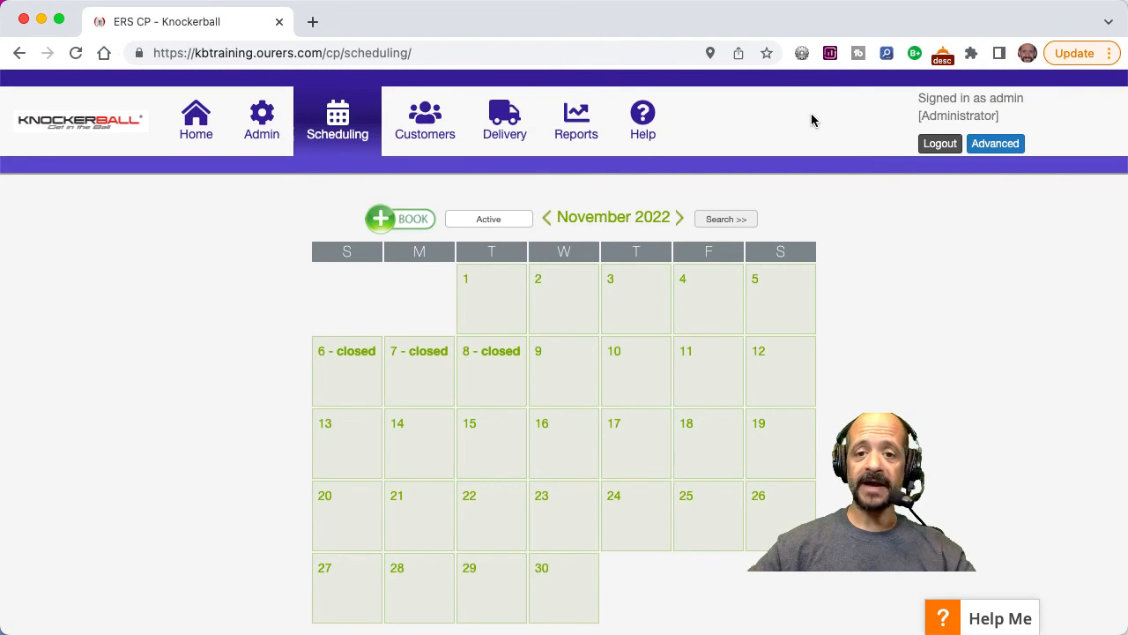
Open the customer management area of the control panel.
click(430, 123)
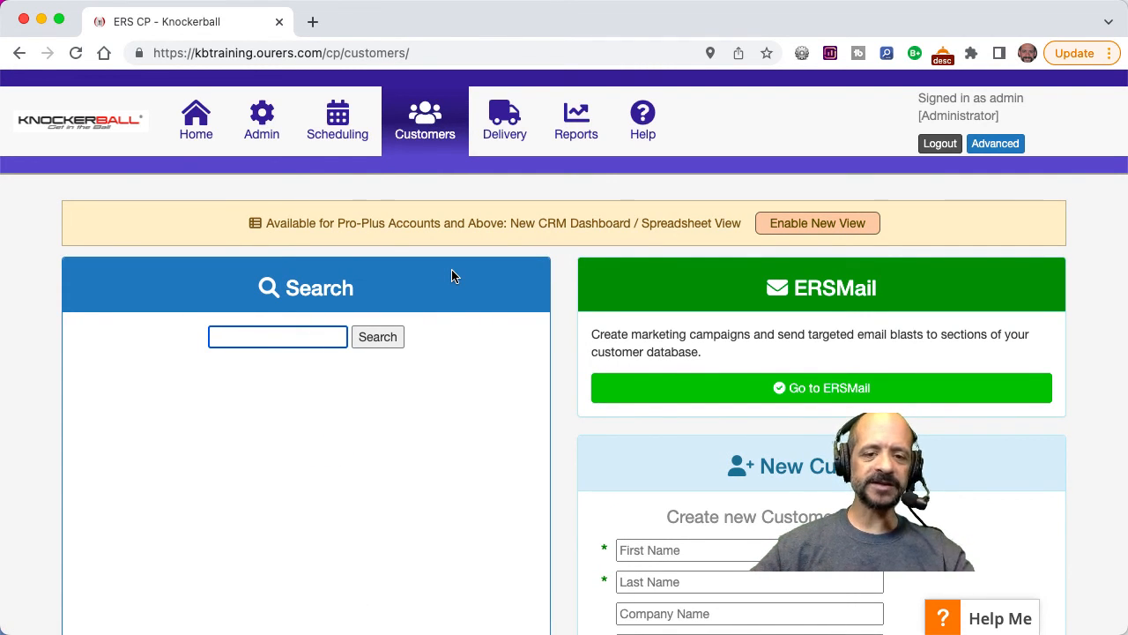
View the delivery area's calendar, and browse the sales, general, customer and ERSPay report lists in the reports area.
click(510, 126)
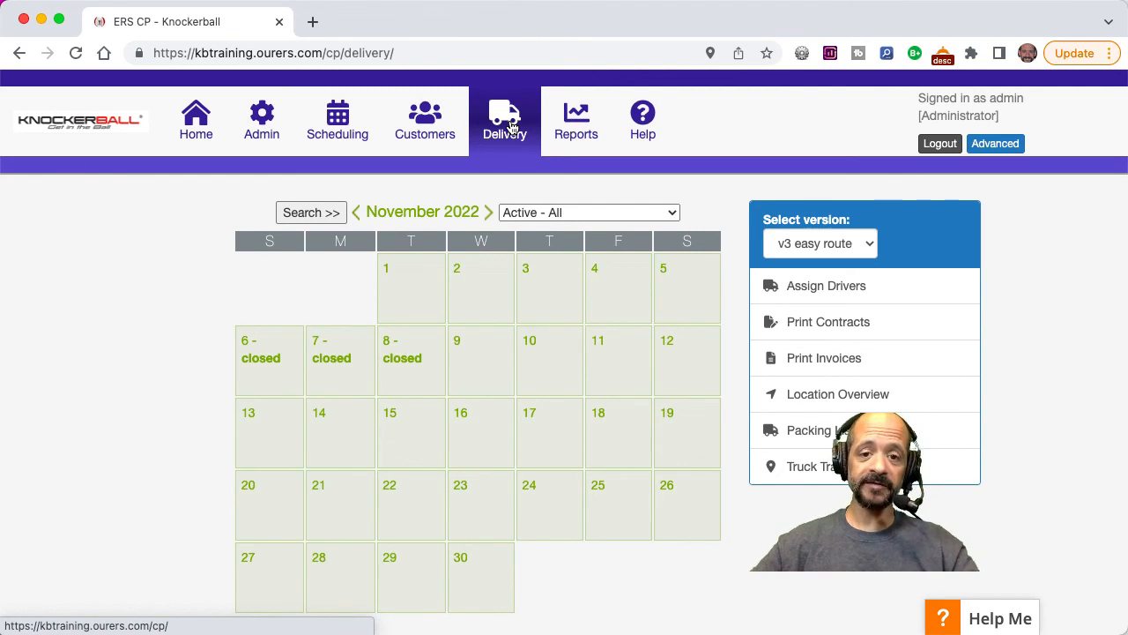
click(582, 119)
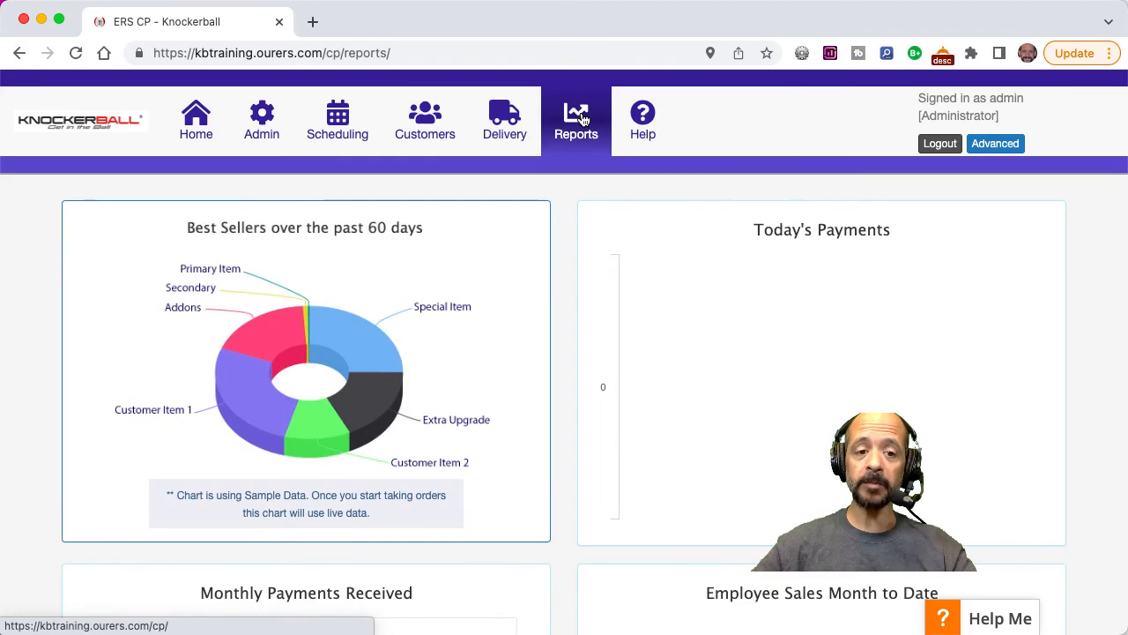
scroll(575, 123, down, 10)
scroll(575, 141, down, 10)
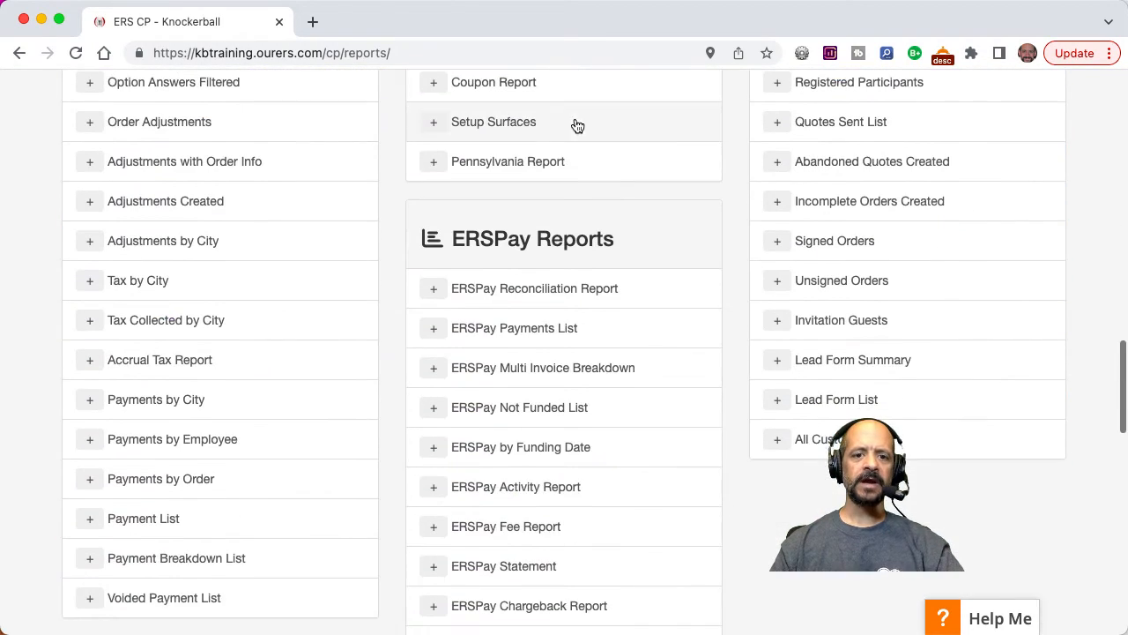
scroll(496, 158, up, 5)
scroll(498, 157, up, 2)
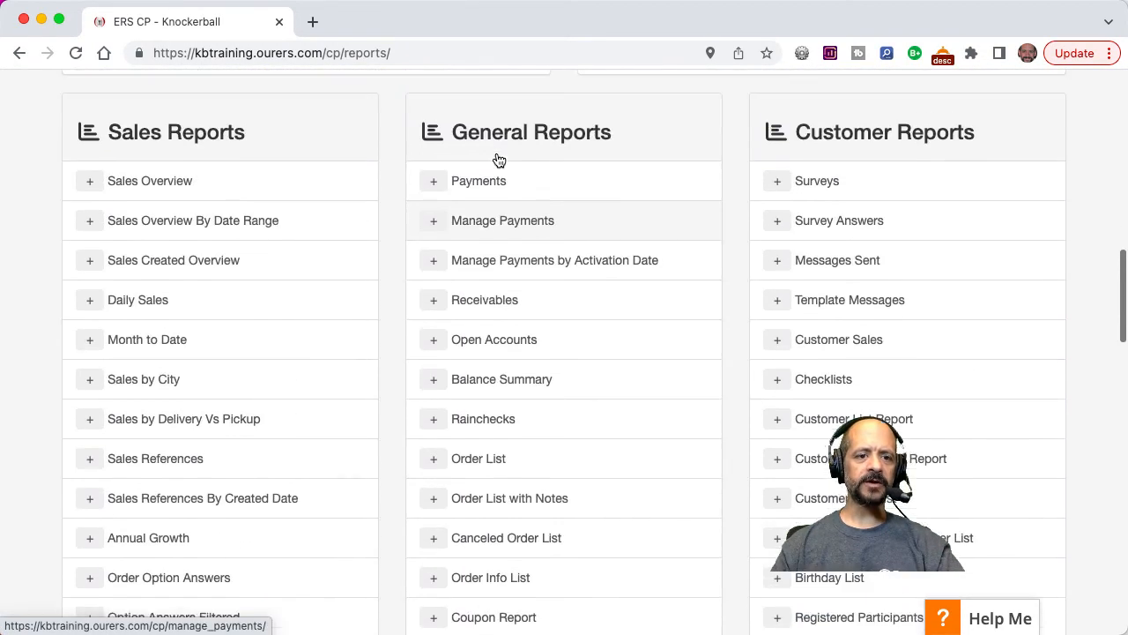
Open the Sales Overview report and review its monthly 2022 figures through to the CSV export option.
click(442, 246)
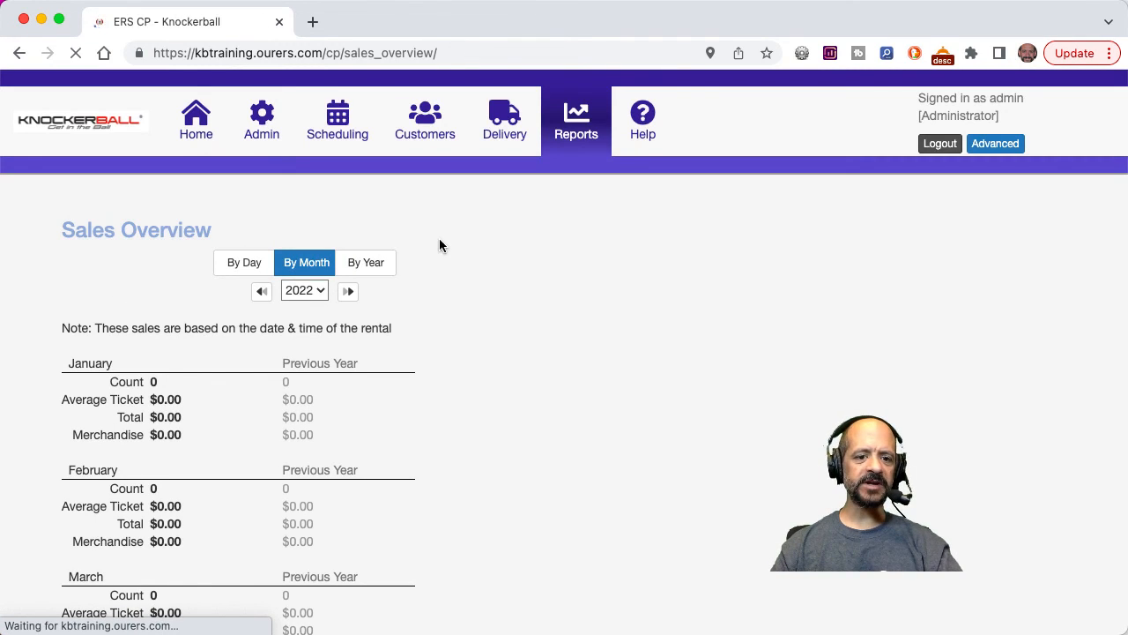
scroll(371, 344, down, 10)
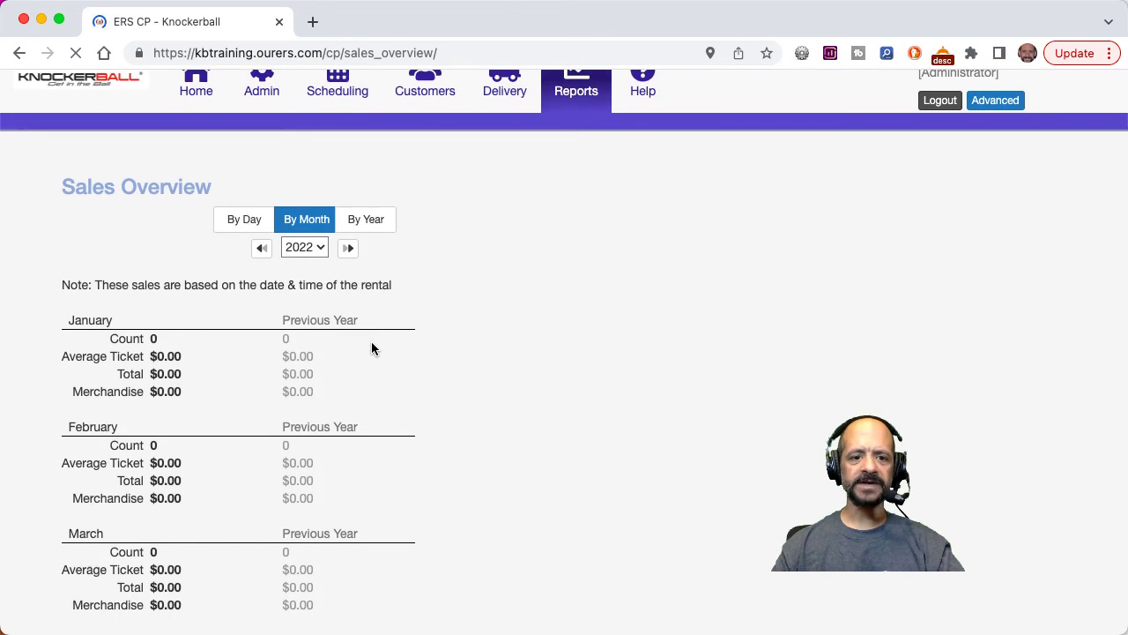
scroll(371, 348, down, 3)
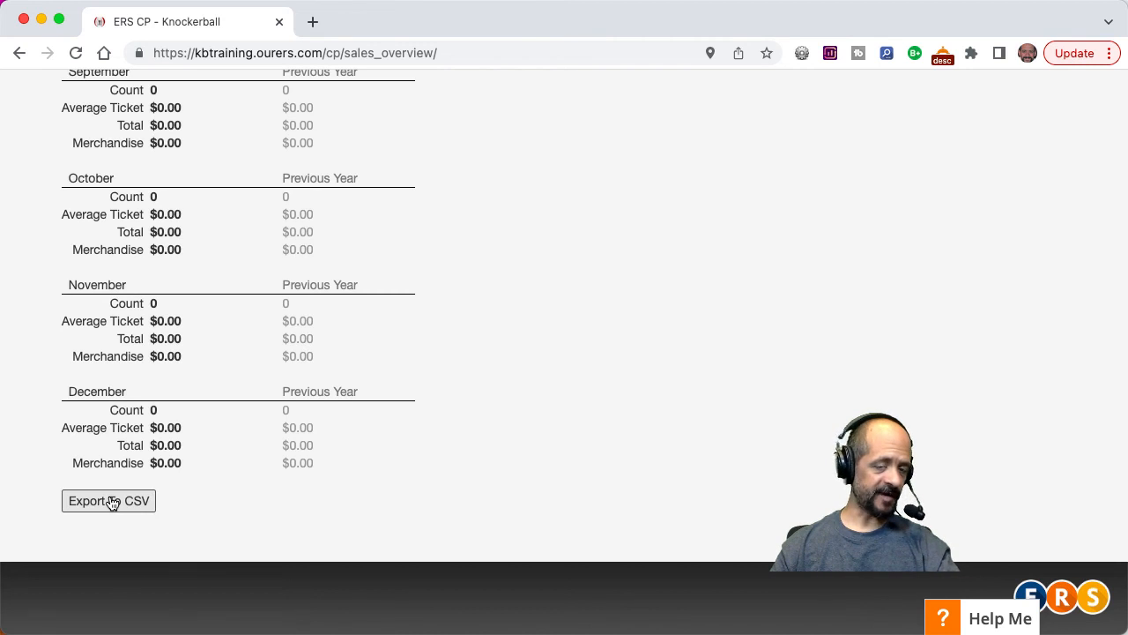
scroll(112, 501, up, 13)
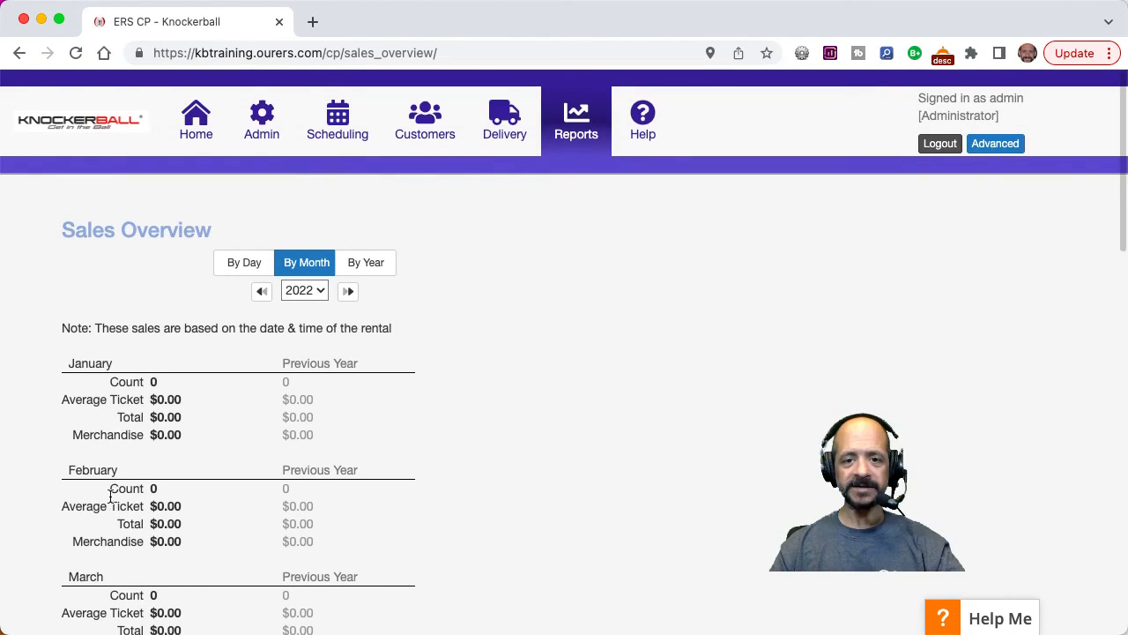
Search the ERS Help knowledge base for "closures", view the matching article, and close the help window.
click(635, 115)
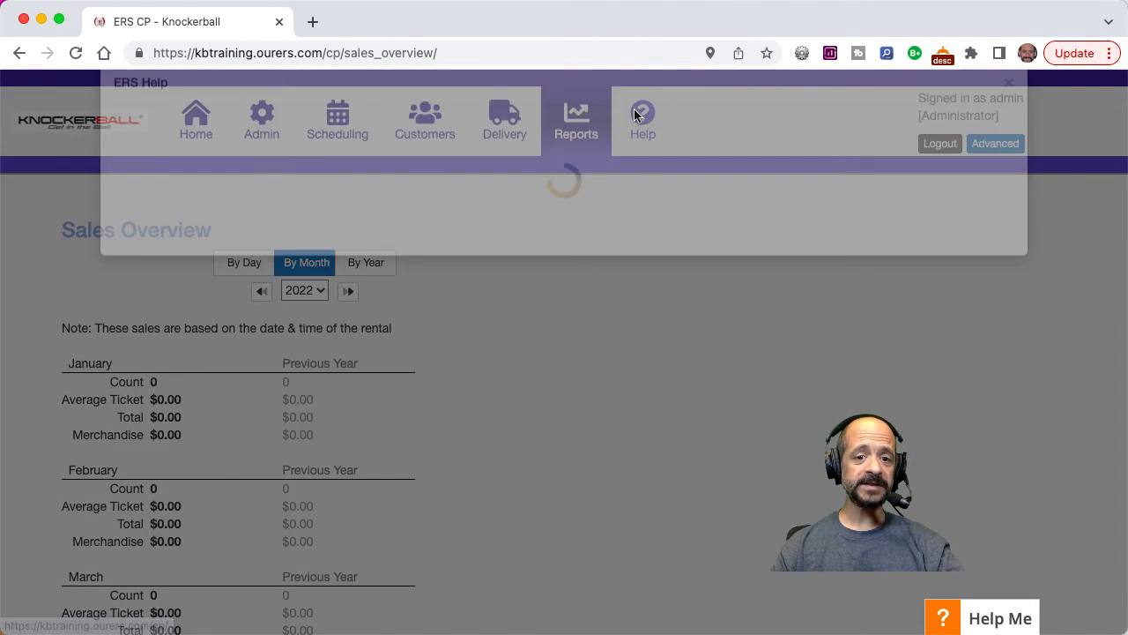
click(697, 179)
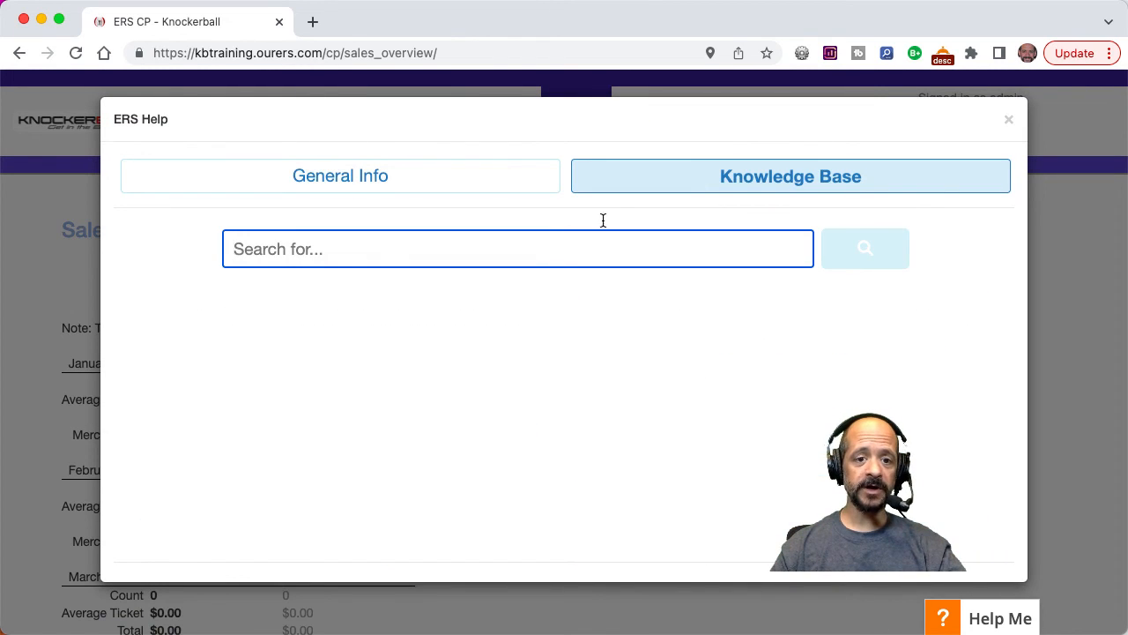
text(closures)
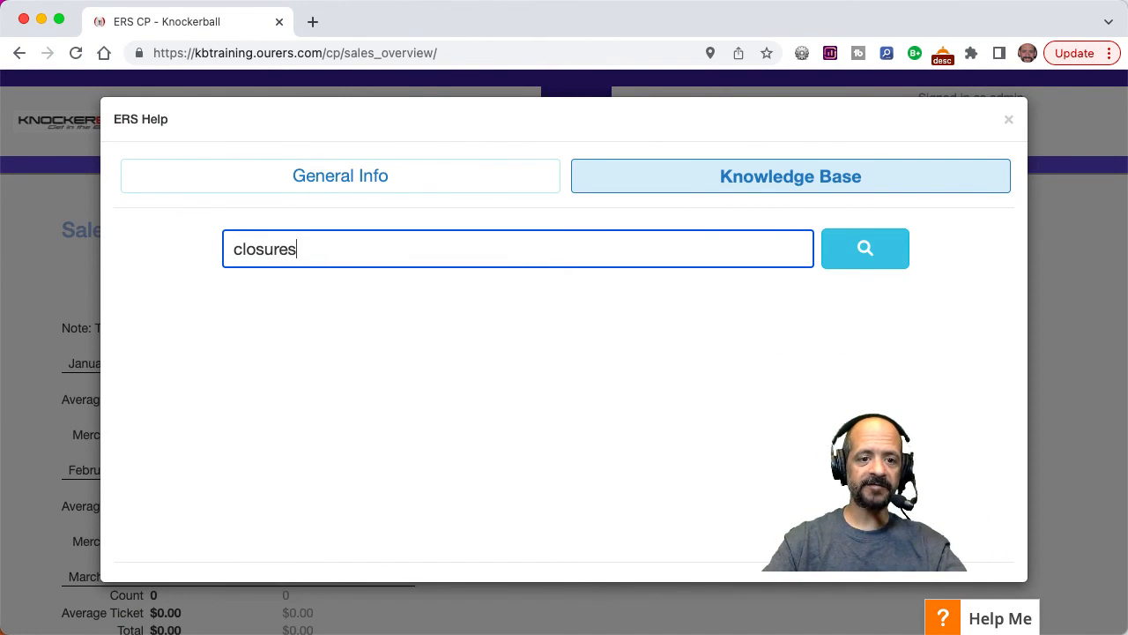
key(Return)
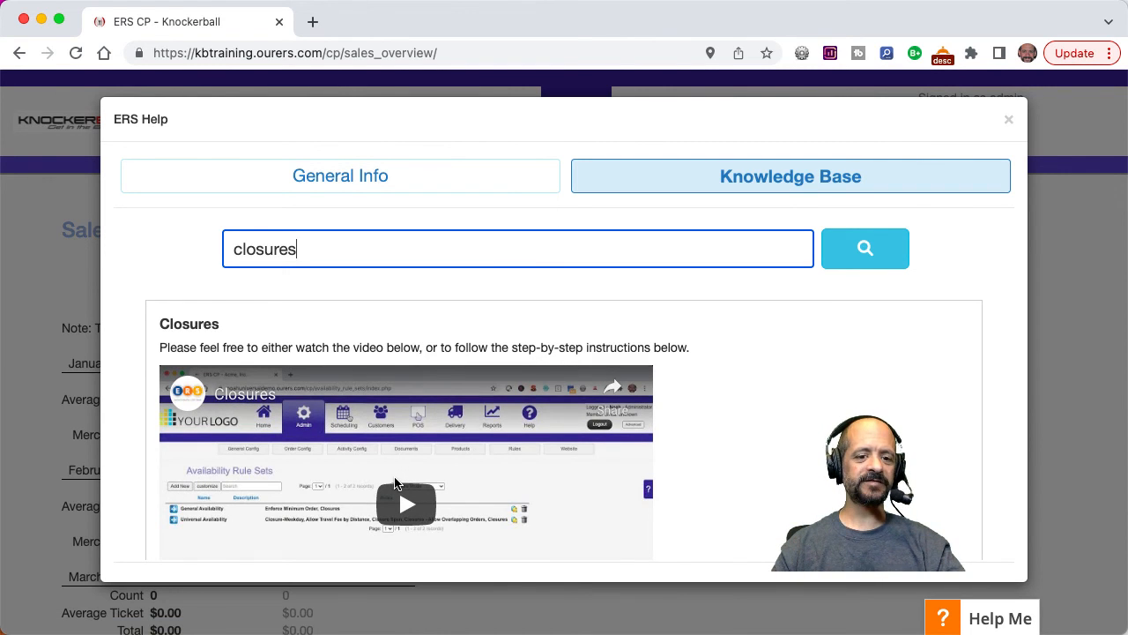
click(1010, 121)
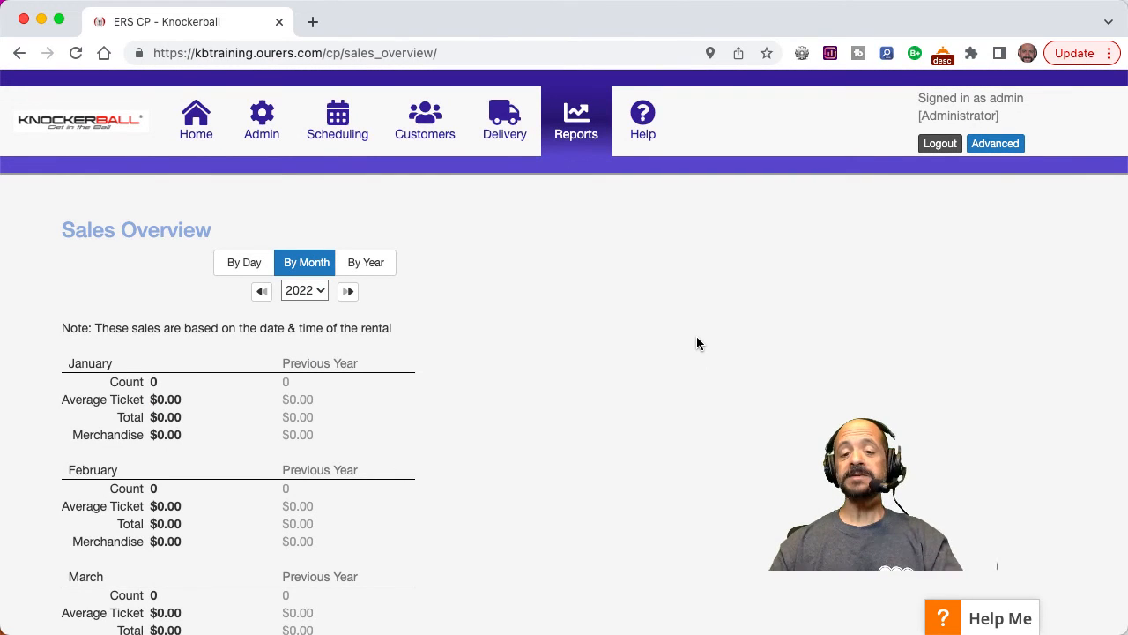